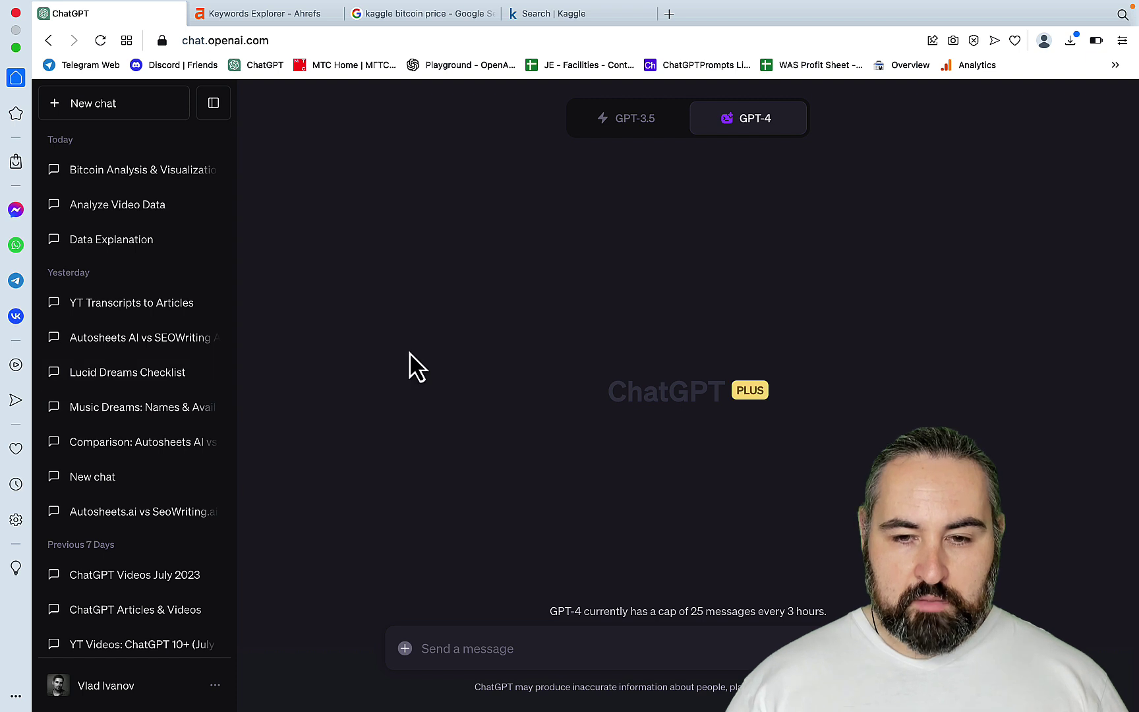
pyautogui.click(215, 689)
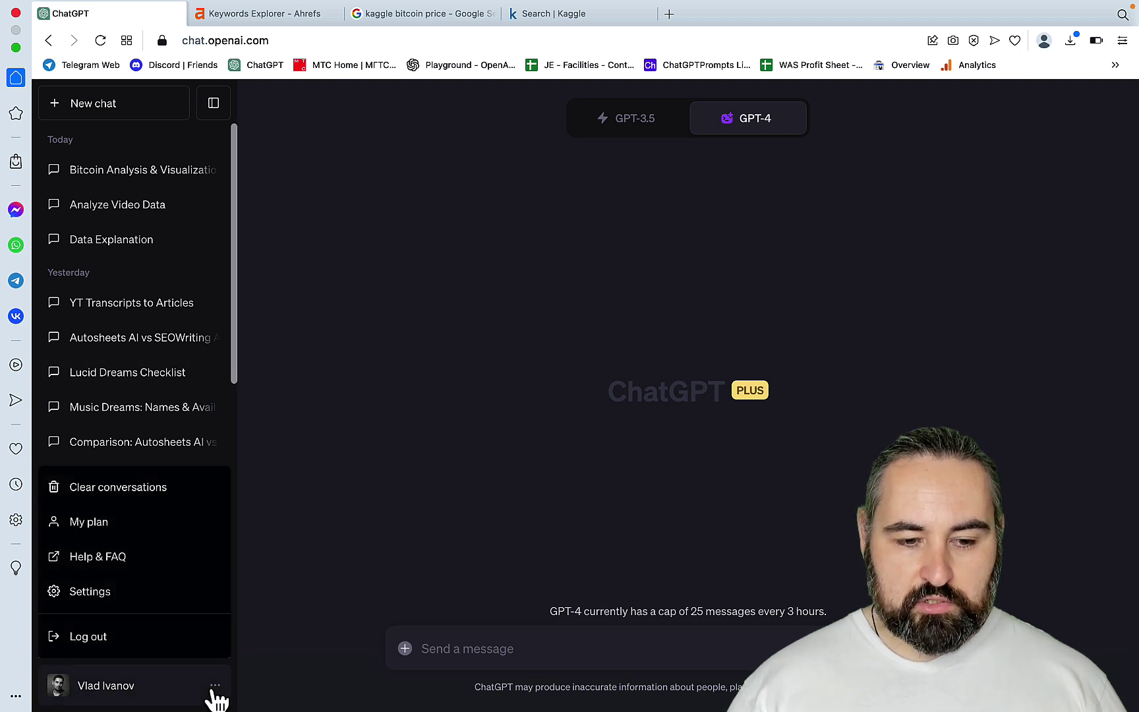
pyautogui.click(104, 595)
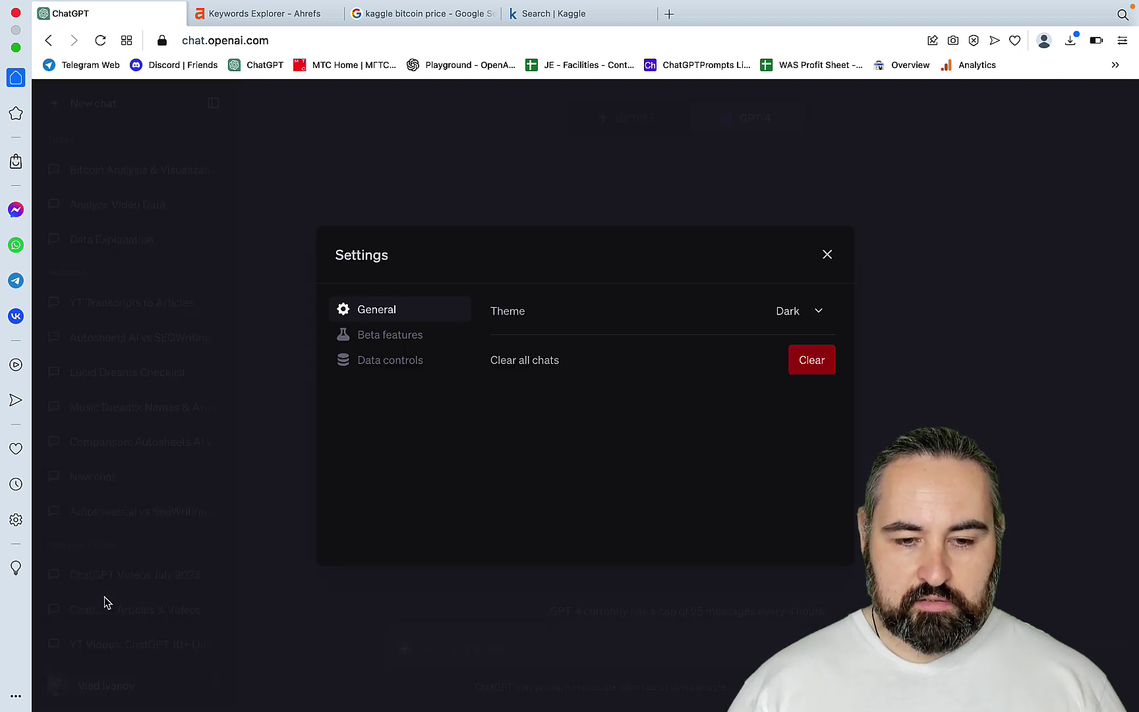
pyautogui.click(359, 340)
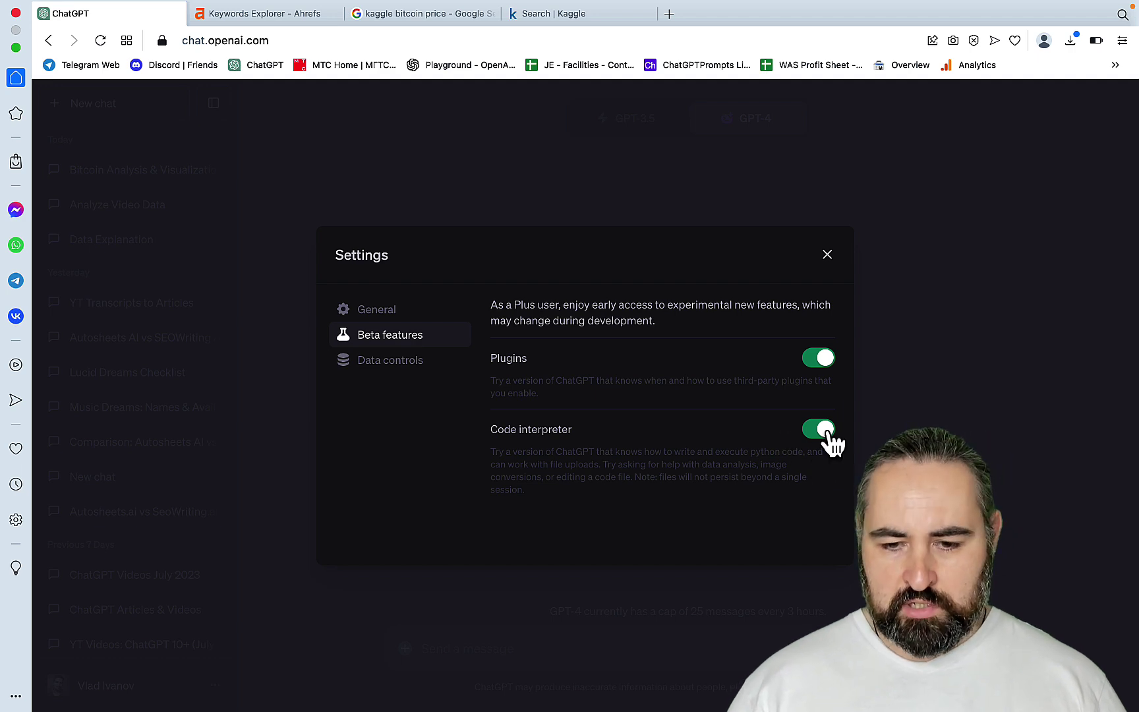
pyautogui.click(828, 255)
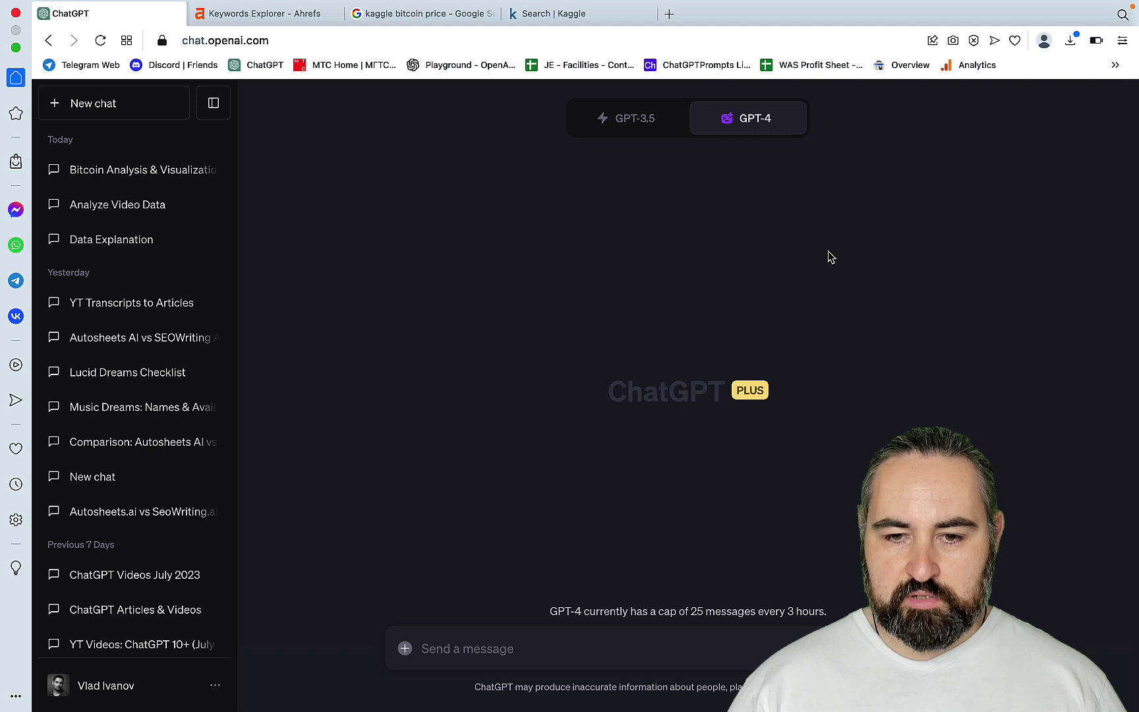
pyautogui.moveTo(753, 135)
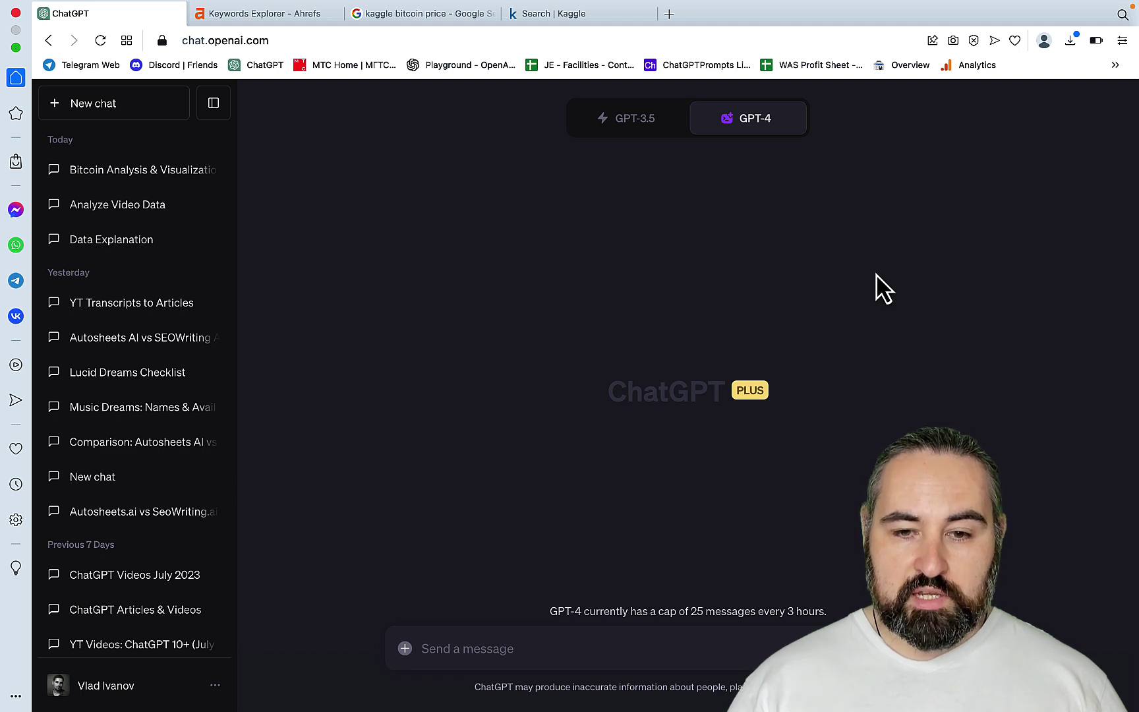
# Search 'bitcoin price prediction' in Ahrefs Keywords Explorer and list its Matching terms (1,052 keywords).
pyautogui.click(296, 20)
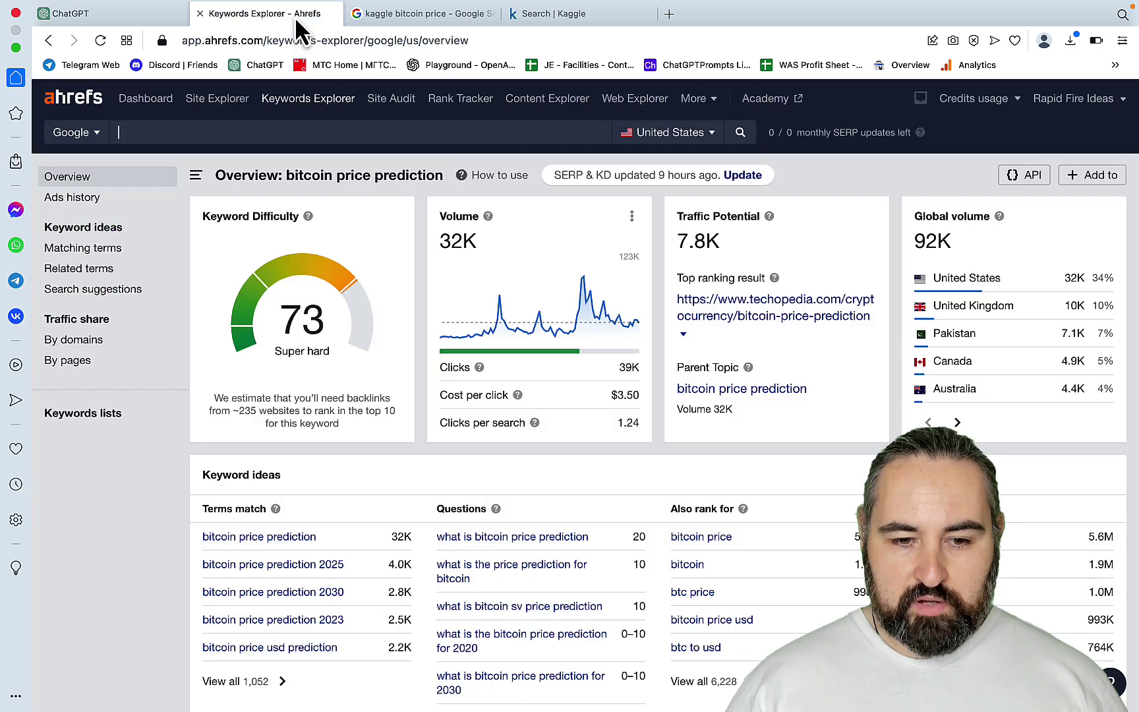
pyautogui.click(184, 130)
pyautogui.write('bitcoin price prediction')
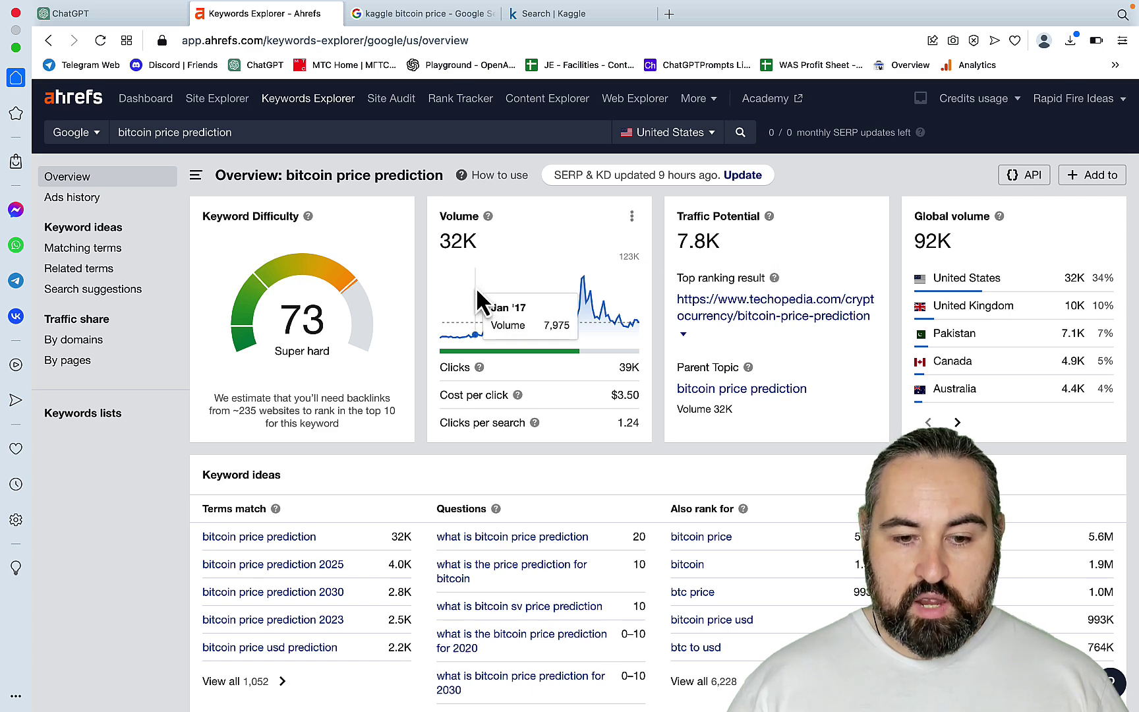
pyautogui.click(69, 253)
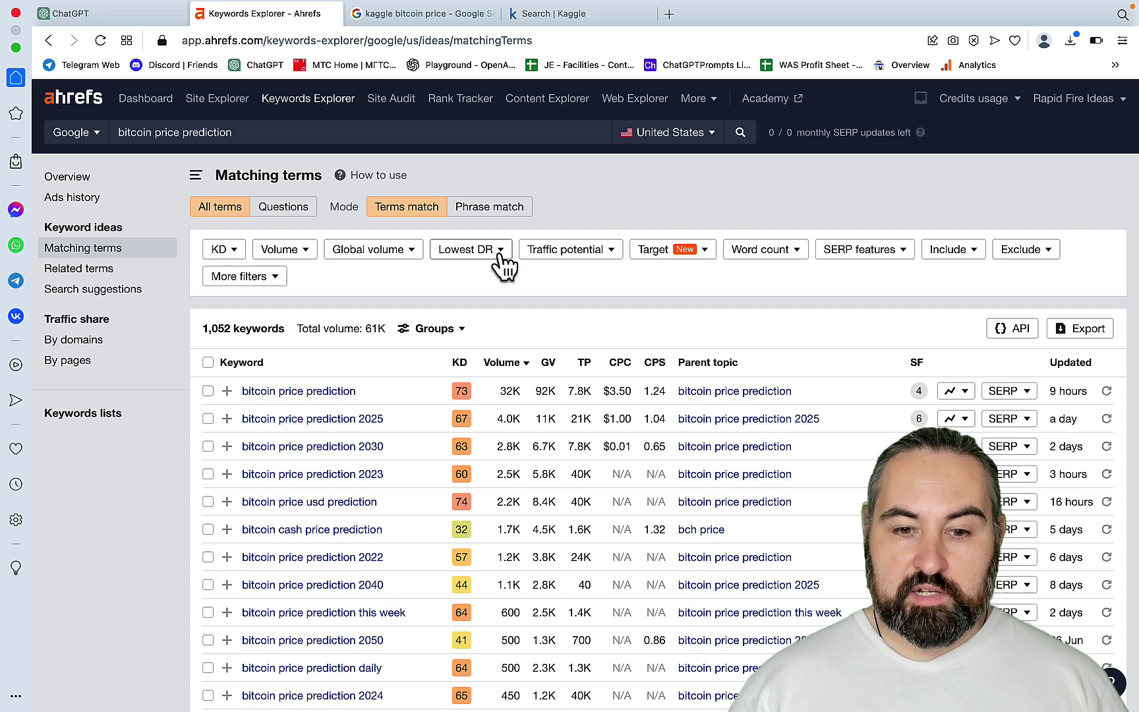
# Filter matching terms to Lowest DR up to 10 in the top 5, leaving 8 keywords.
pyautogui.click(499, 255)
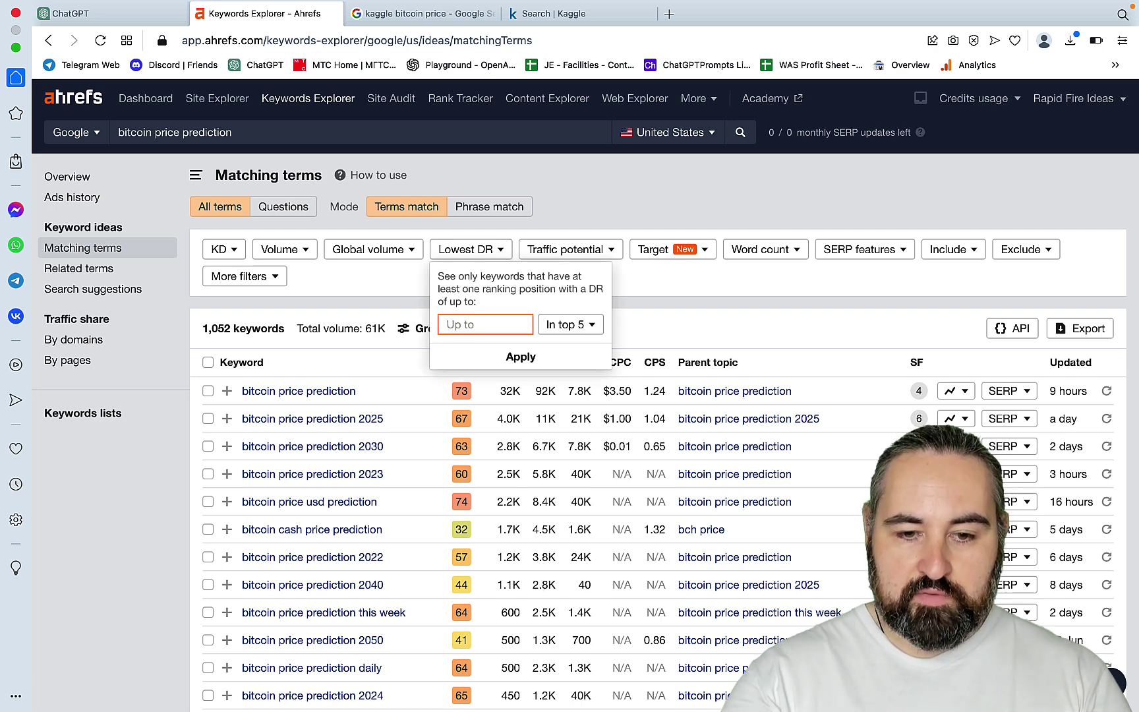
pyautogui.write('10')
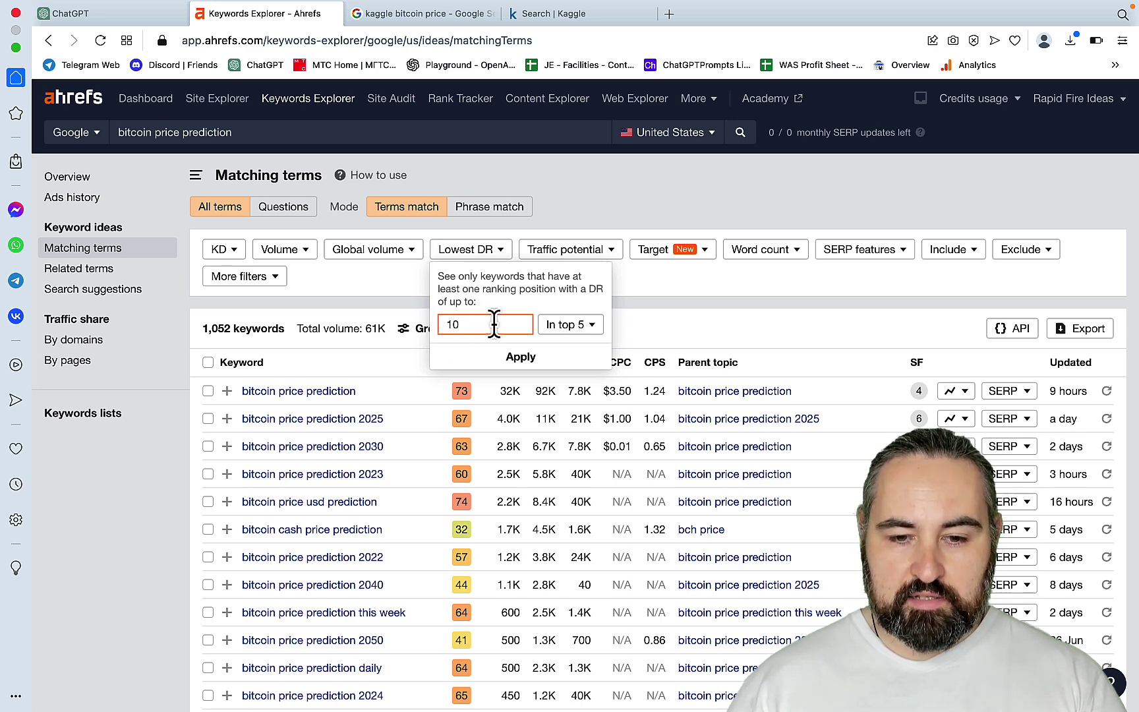
pyautogui.click(527, 357)
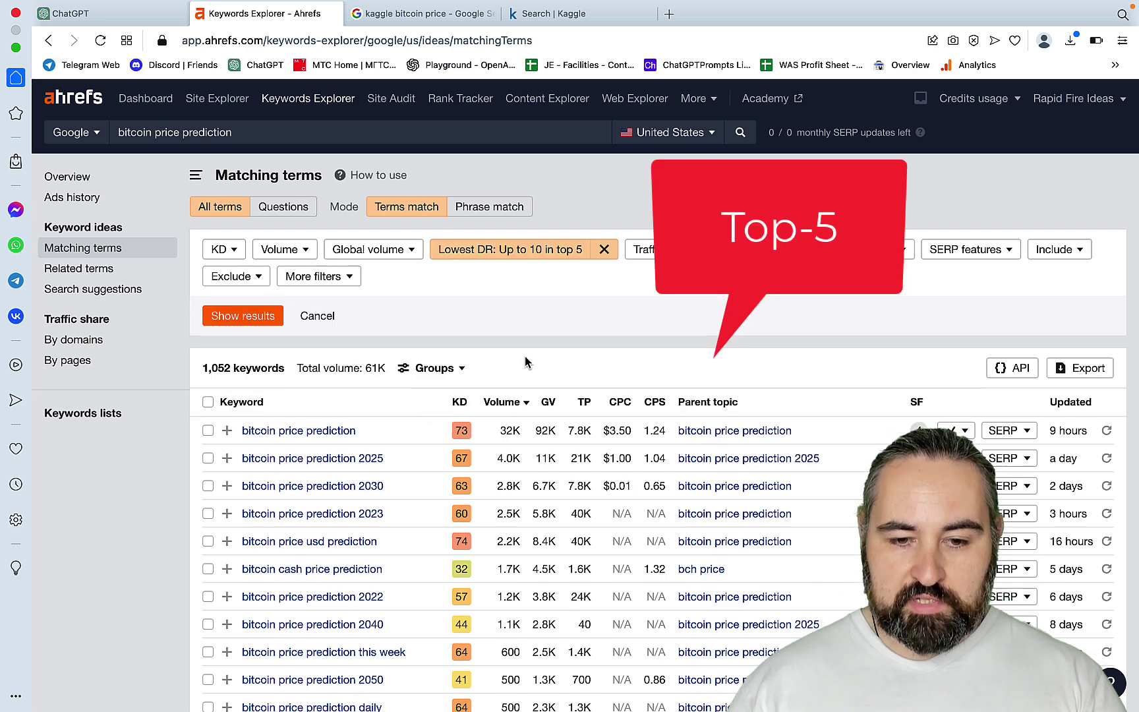
pyautogui.click(250, 322)
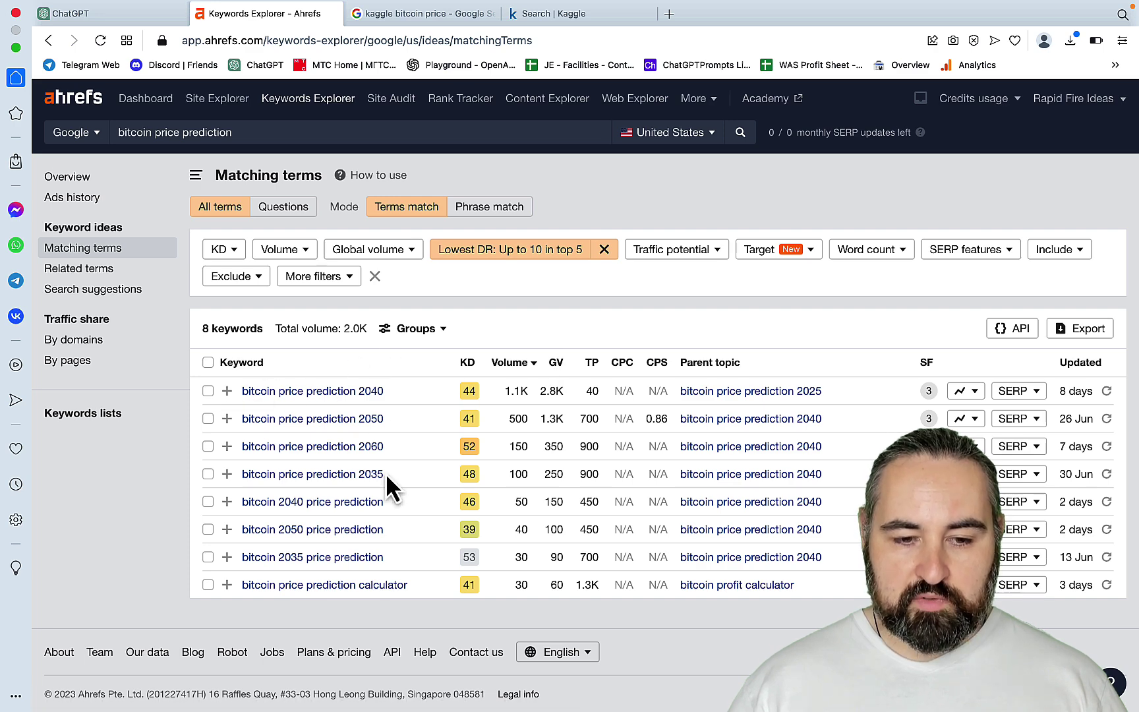
# Open the 'bitcoin price prediction 2040' overview and select the freejobpoint.com result in its SERP table.
pyautogui.click(313, 392)
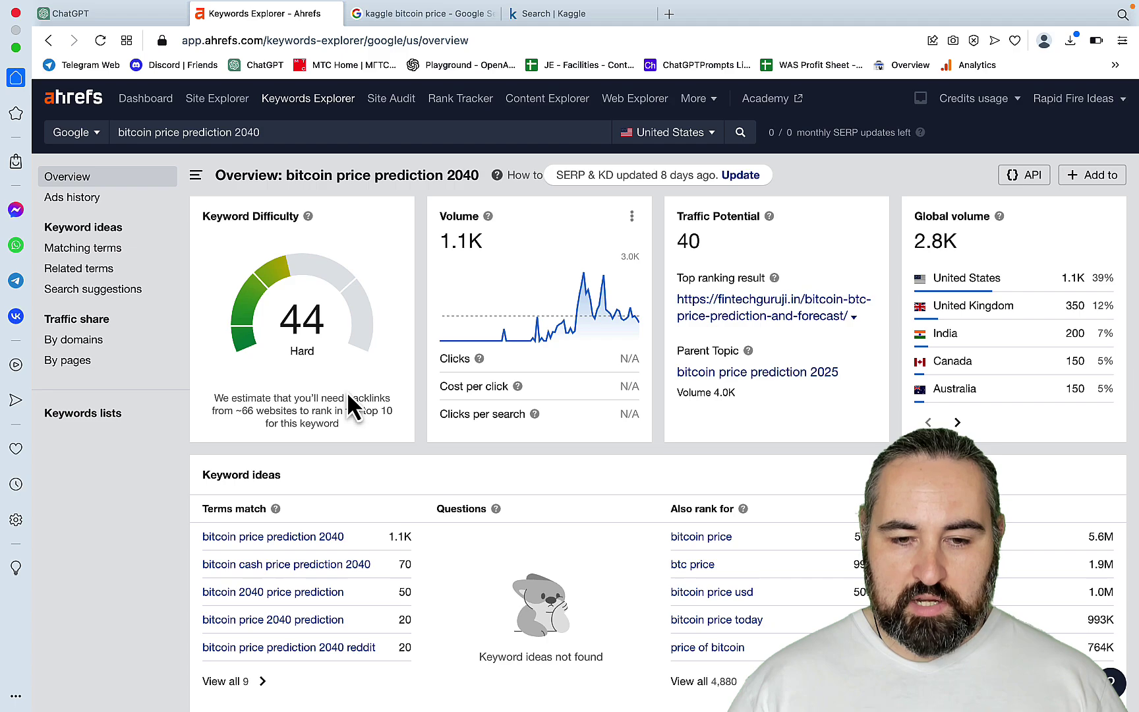
pyautogui.scroll(-10, 712, 319)
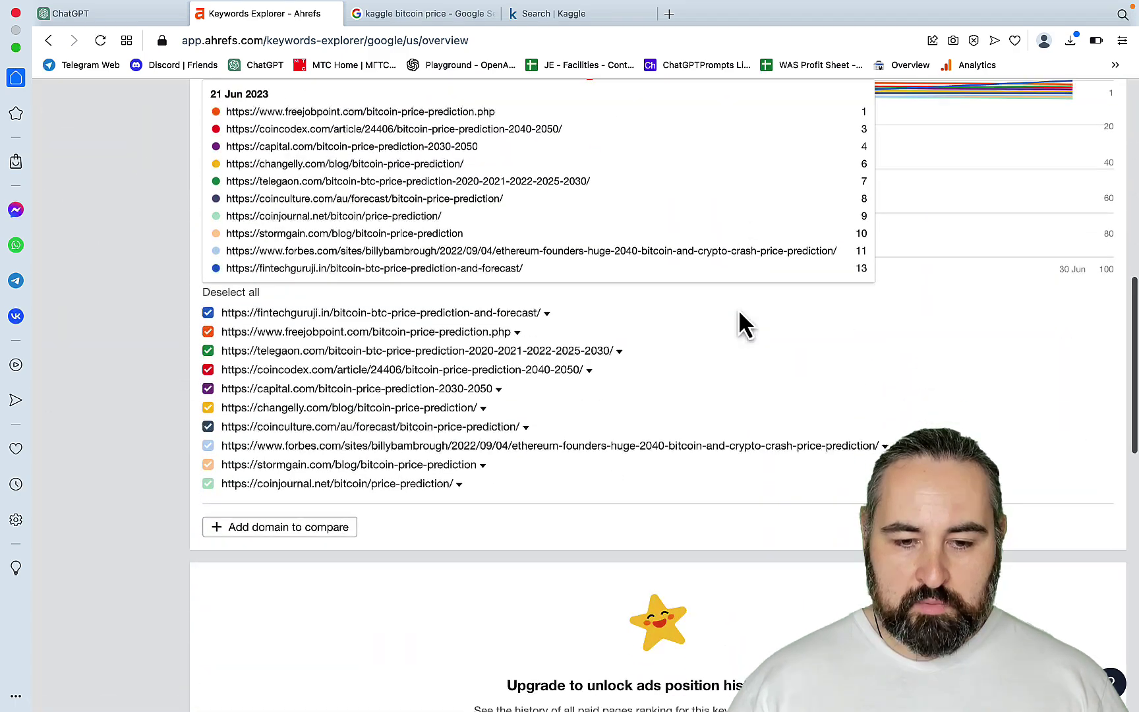
pyautogui.scroll(-10, 738, 314)
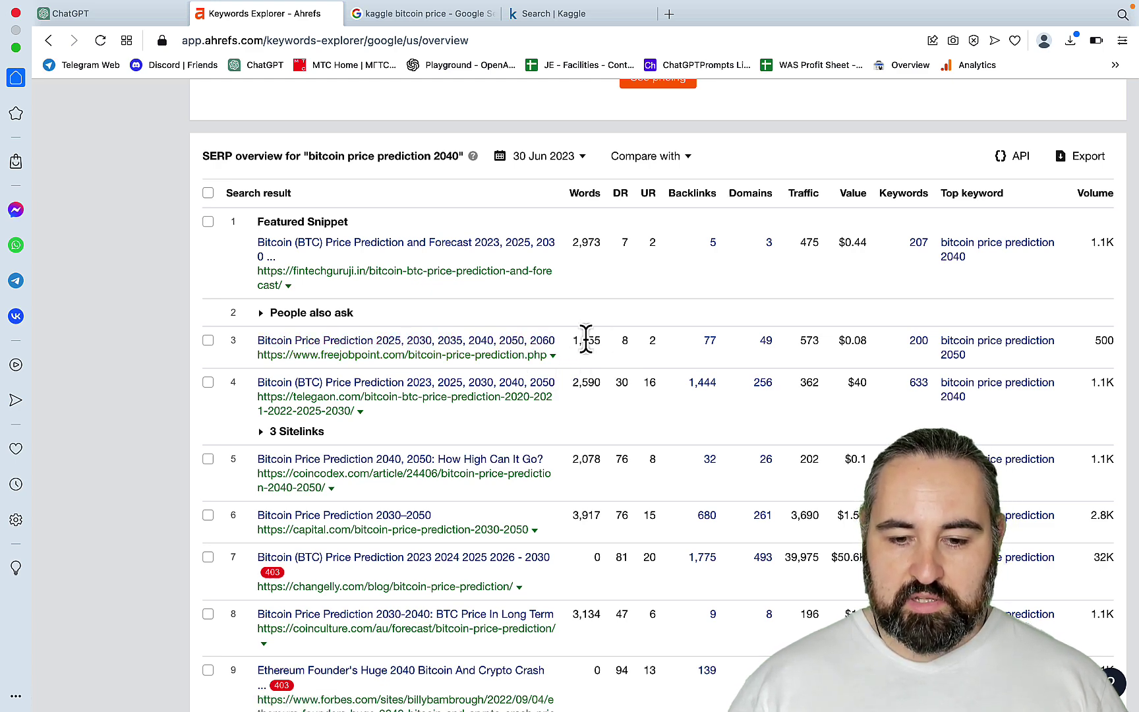
pyautogui.tripleClick(563, 341)
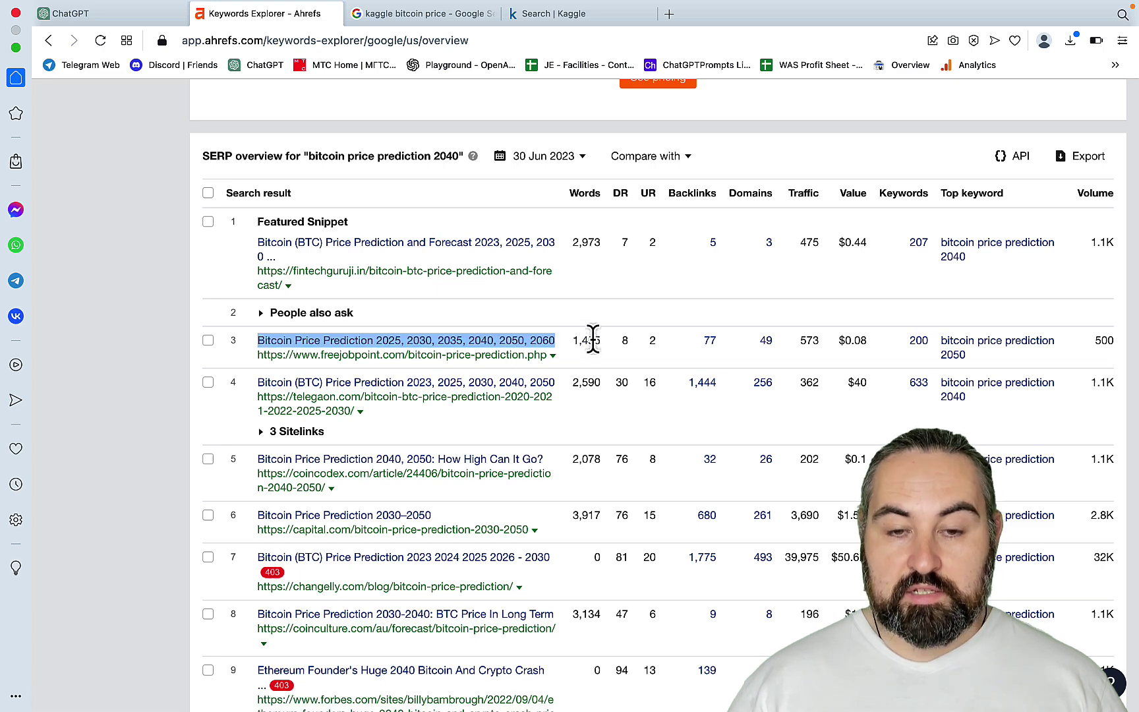
# Open the freejobpoint.com article in a new tab and scroll to Bitcoin Price History and related topics.
pyautogui.click(472, 342)
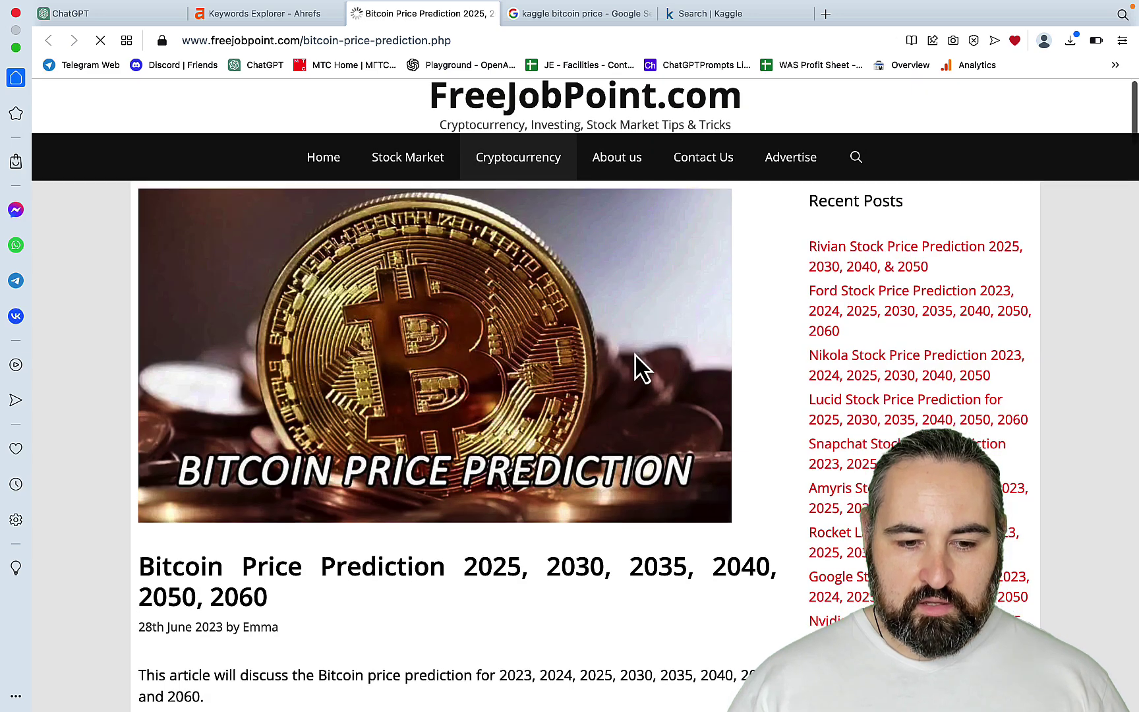
pyautogui.scroll(-6, 635, 353)
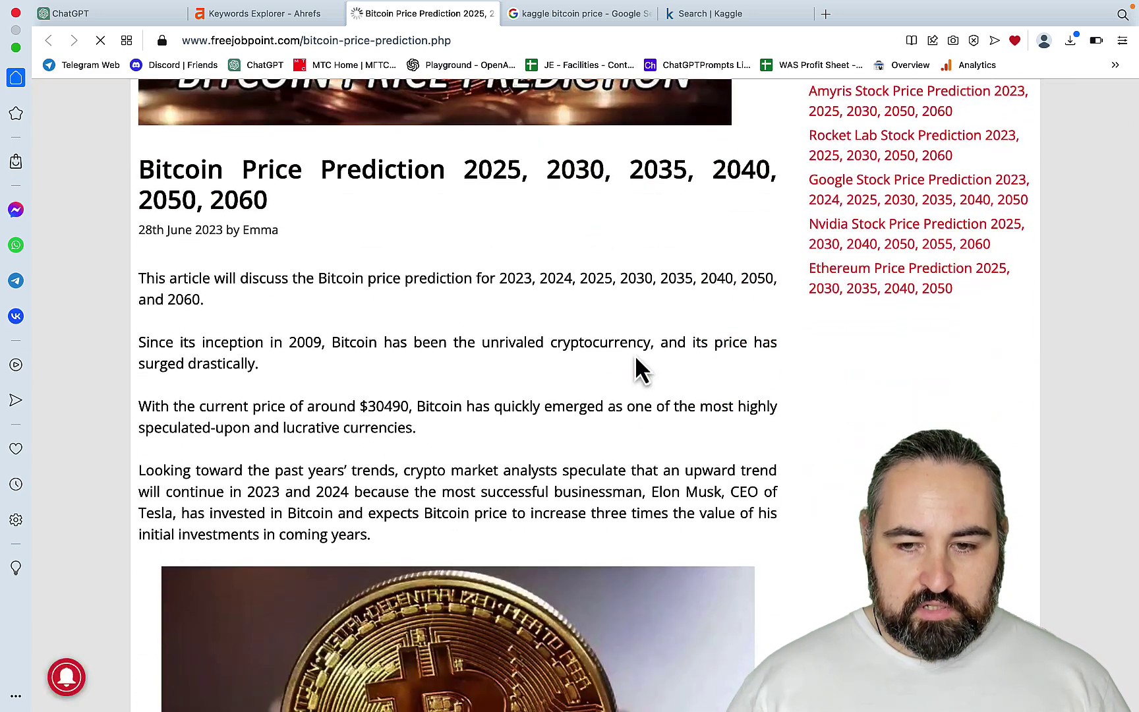
pyautogui.scroll(-15, 635, 356)
pyautogui.scroll(-10, 635, 359)
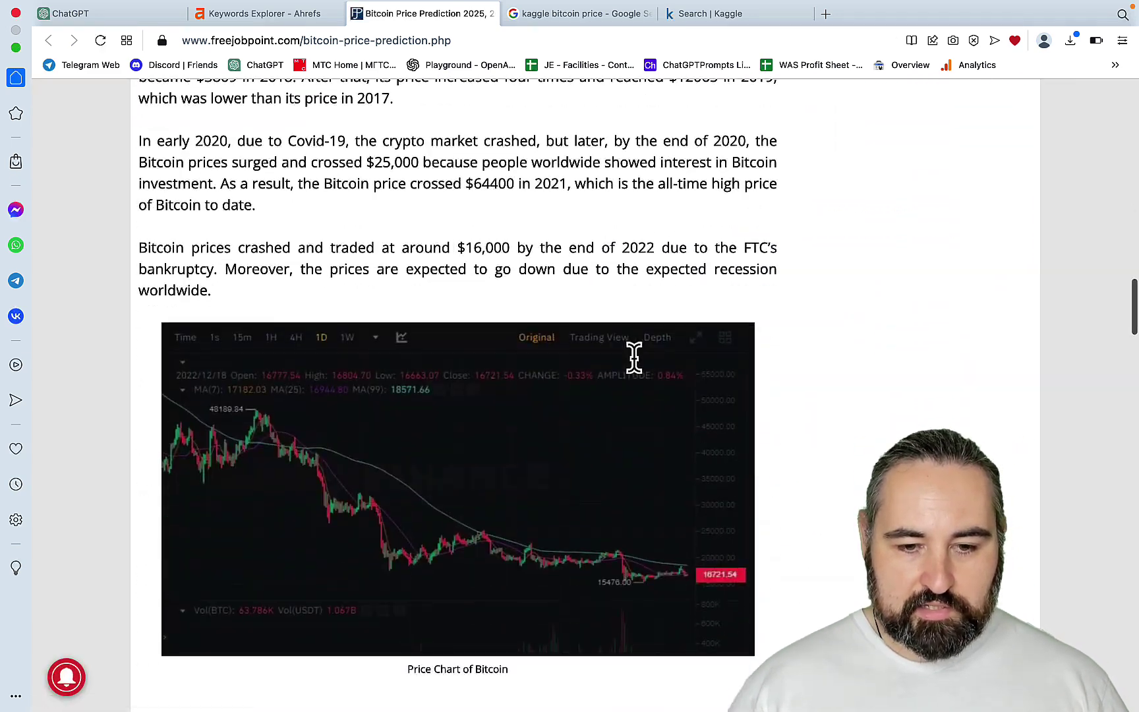
pyautogui.scroll(-3, 635, 359)
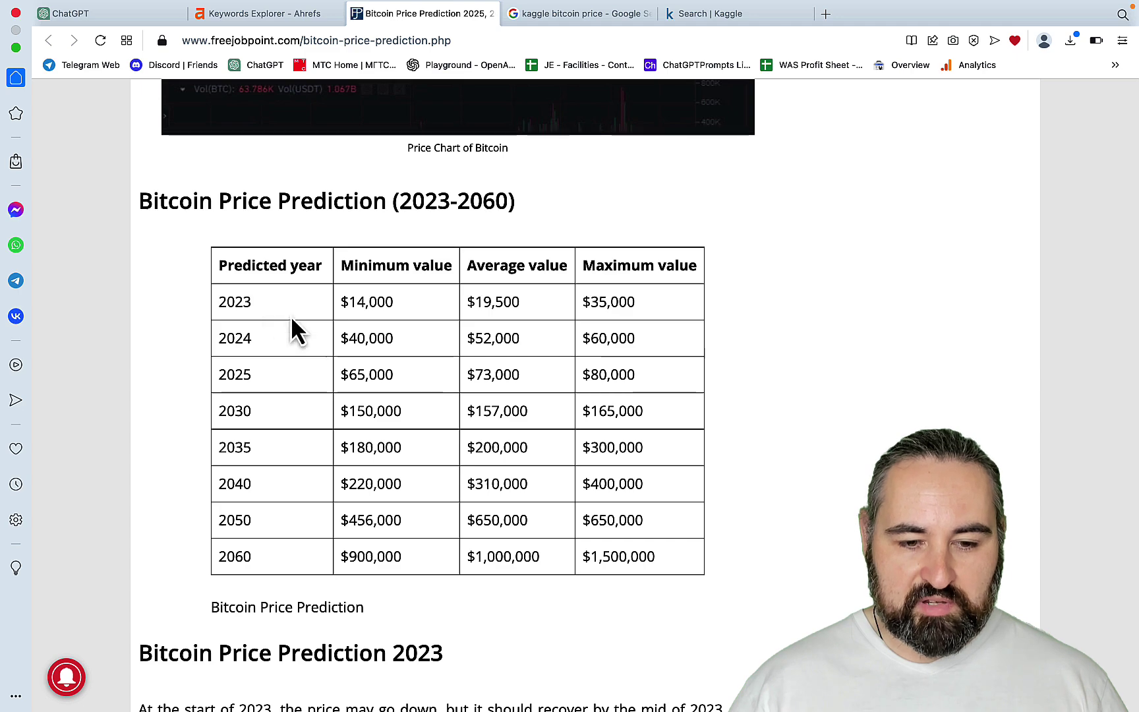
pyautogui.scroll(-6, 332, 557)
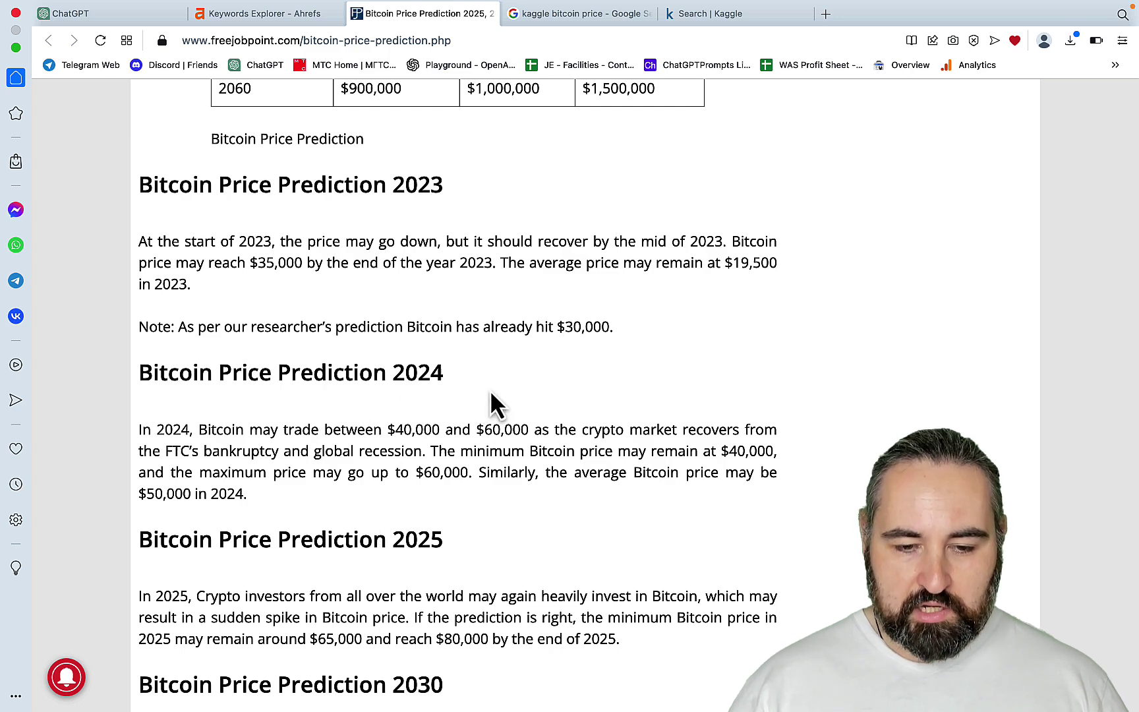
pyautogui.scroll(-20, 443, 399)
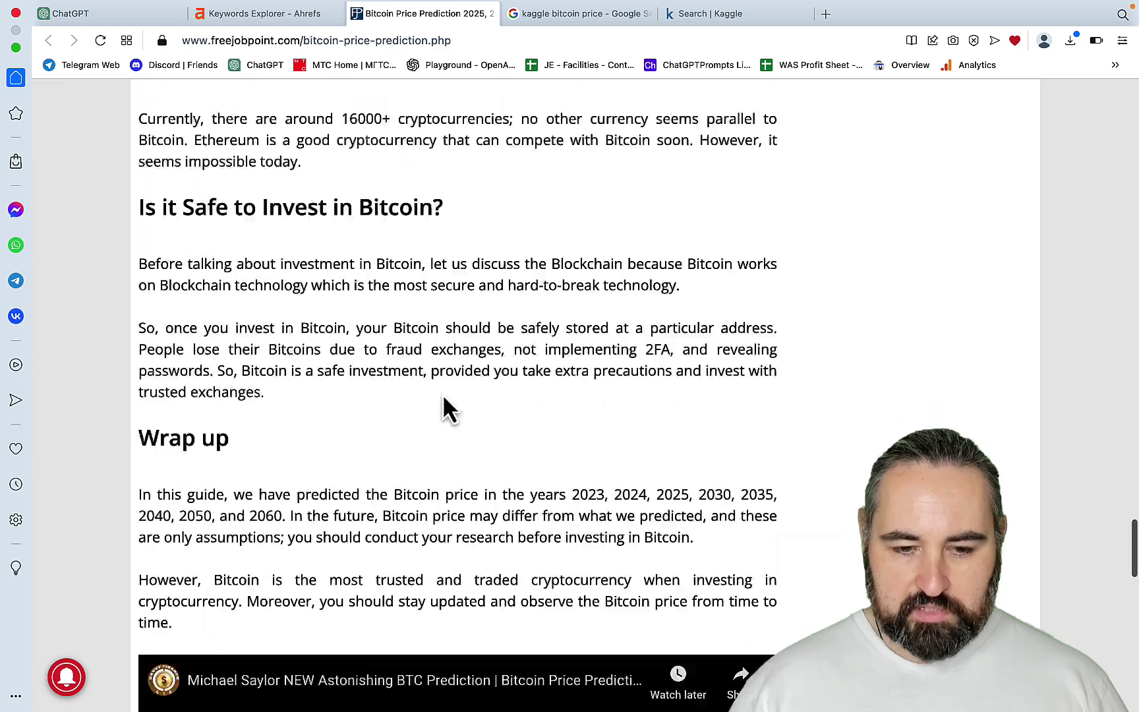
pyautogui.scroll(-10, 443, 395)
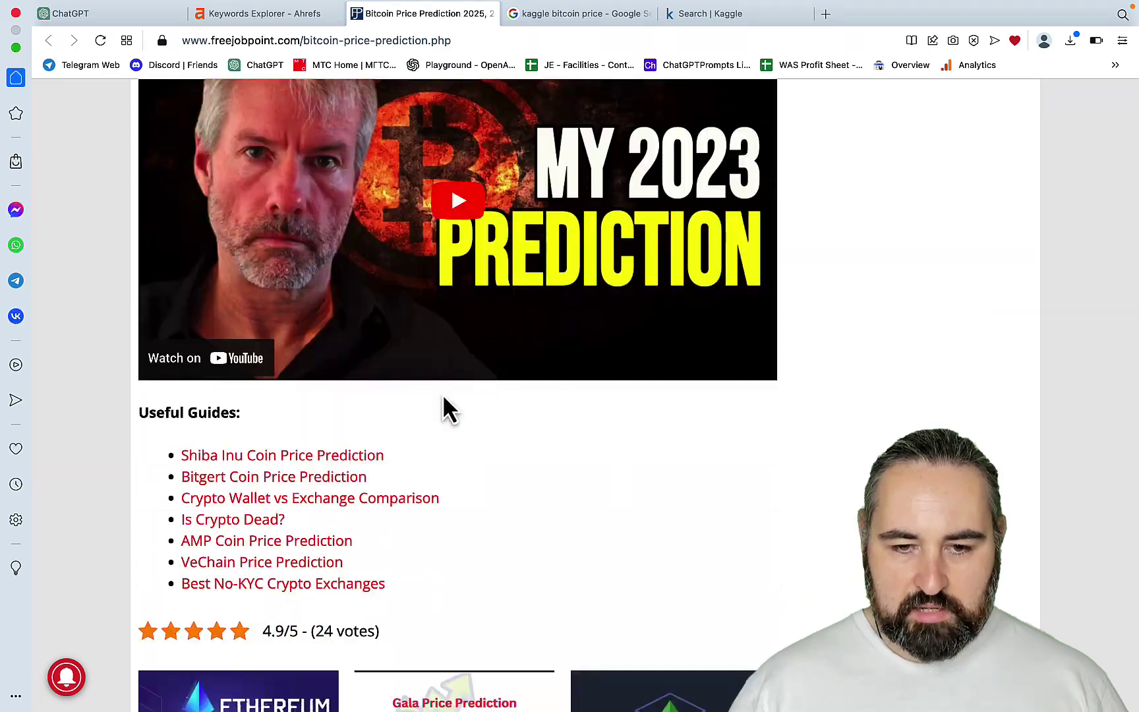
pyautogui.scroll(20, 550, 363)
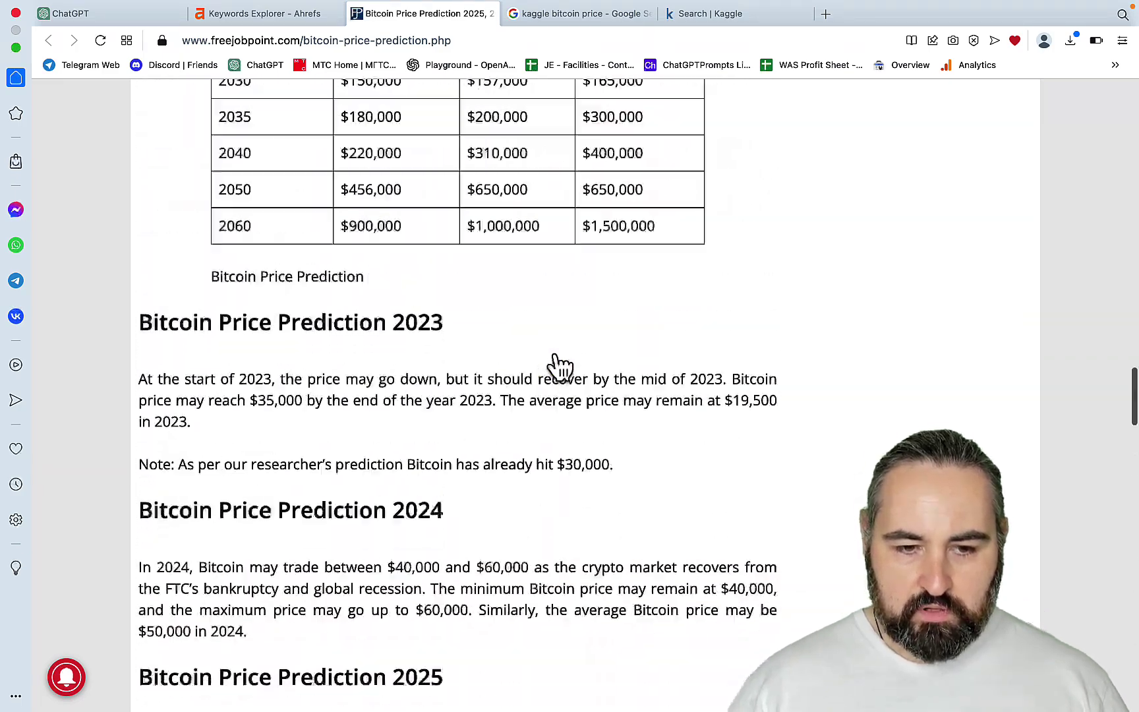
pyautogui.scroll(15, 557, 365)
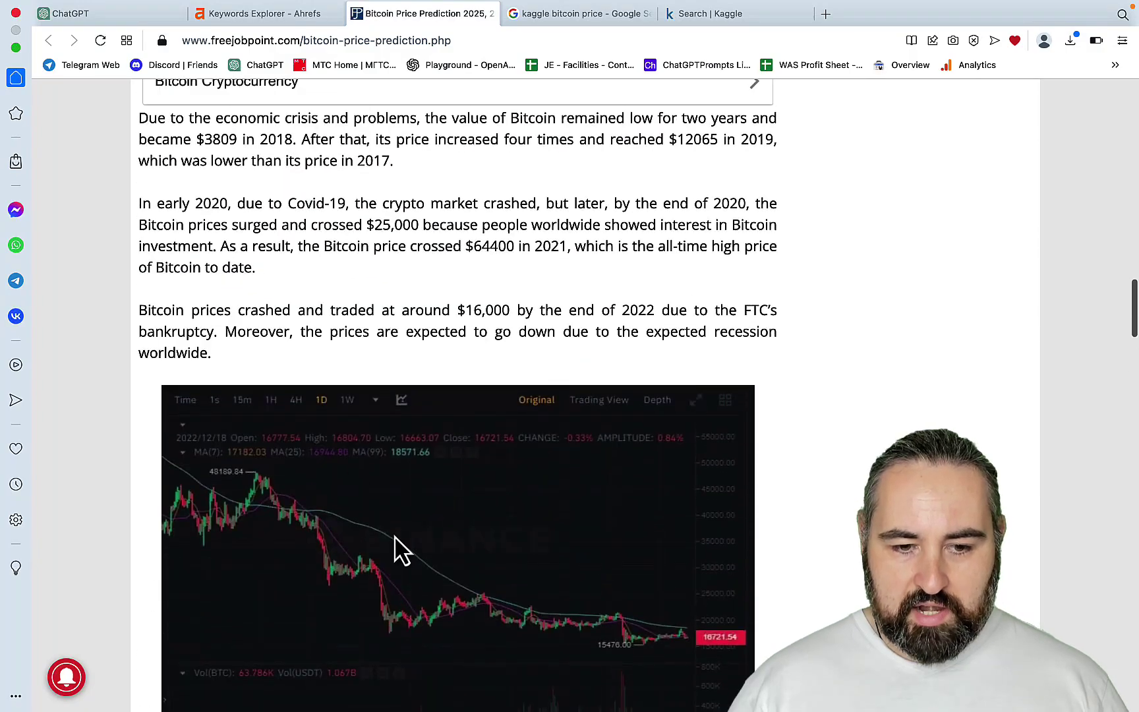
pyautogui.scroll(3, 602, 554)
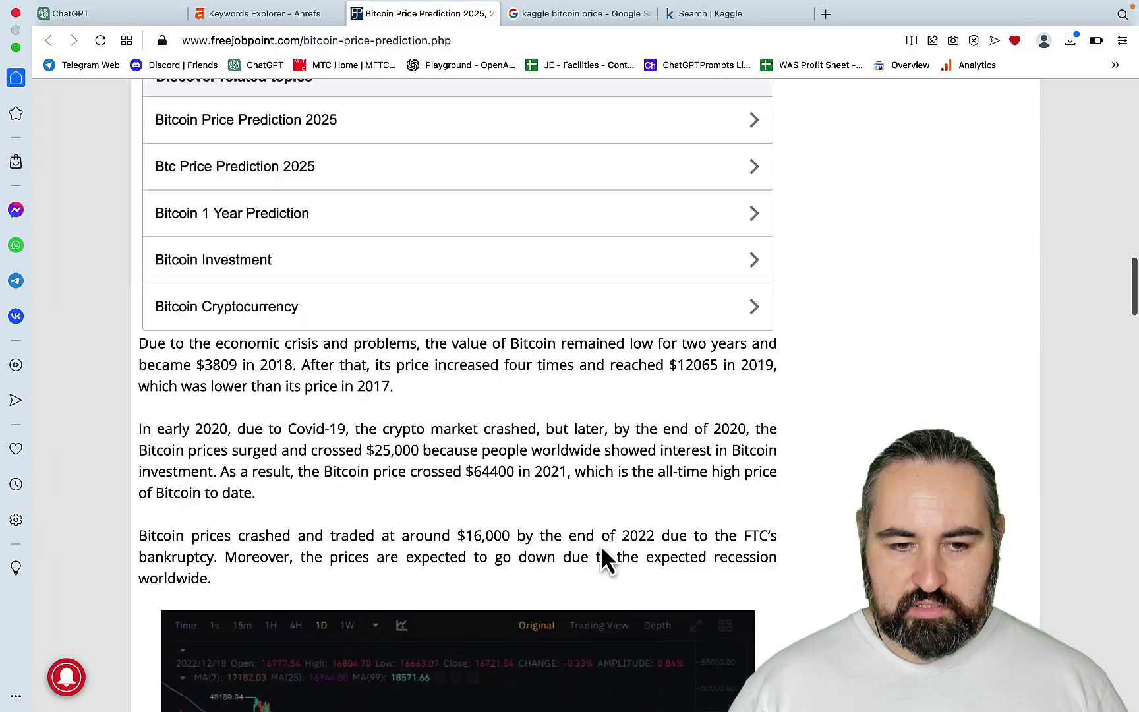
pyautogui.scroll(6, 602, 560)
pyautogui.scroll(-2, 602, 560)
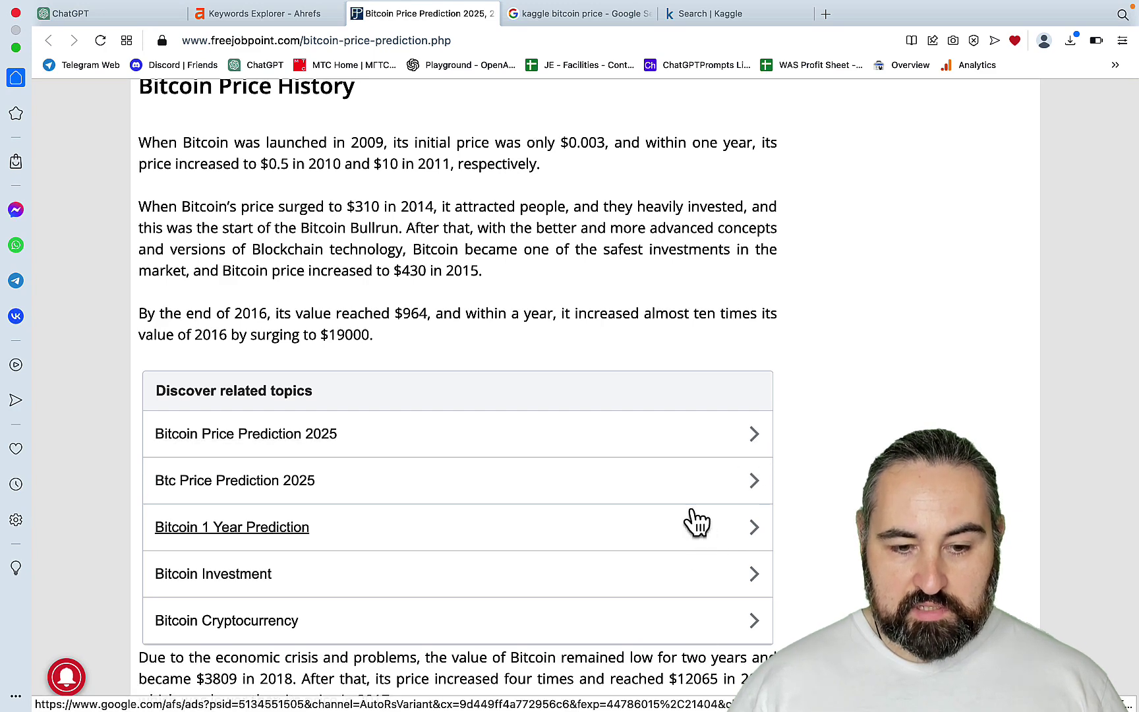
pyautogui.scroll(-2, 692, 510)
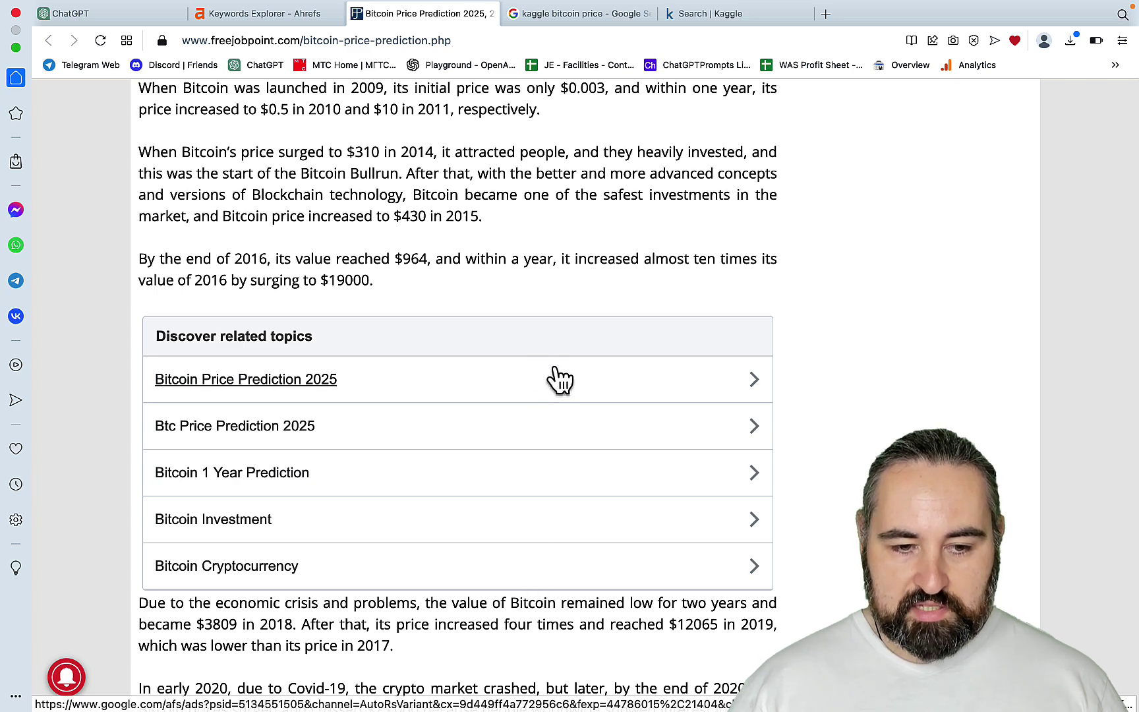
# Check the 'Bitcoin Price Prediction 2025' related search, then highlight the author's name below the title.
pyautogui.click(536, 382)
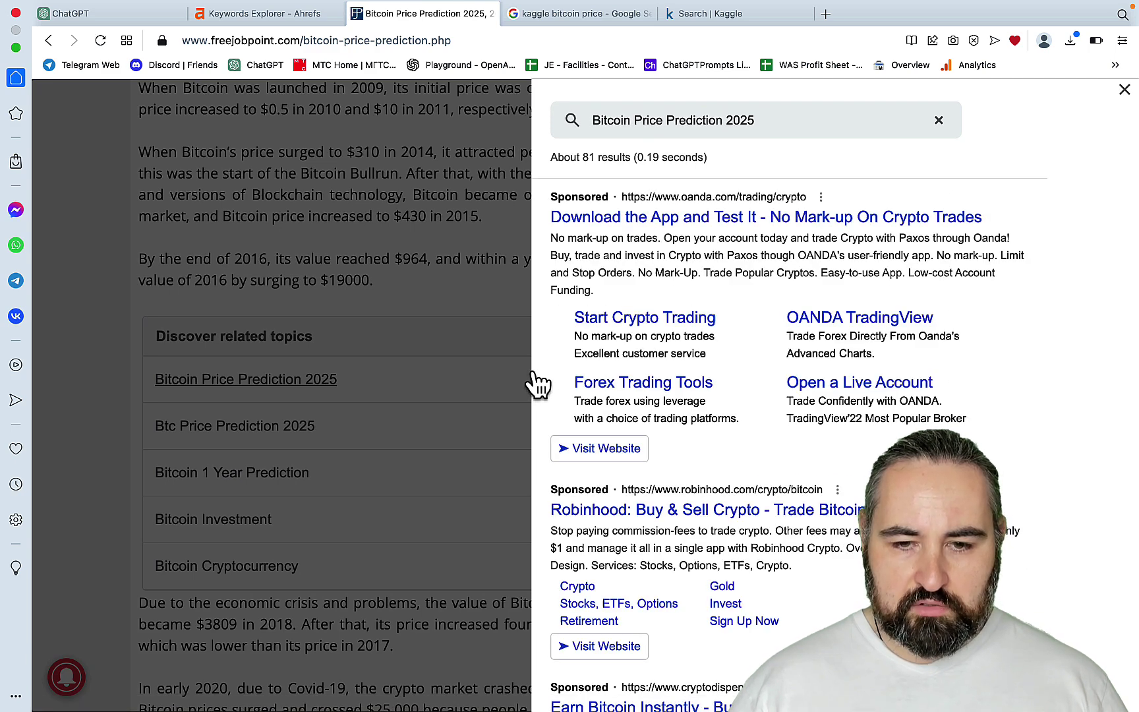
pyautogui.click(1125, 91)
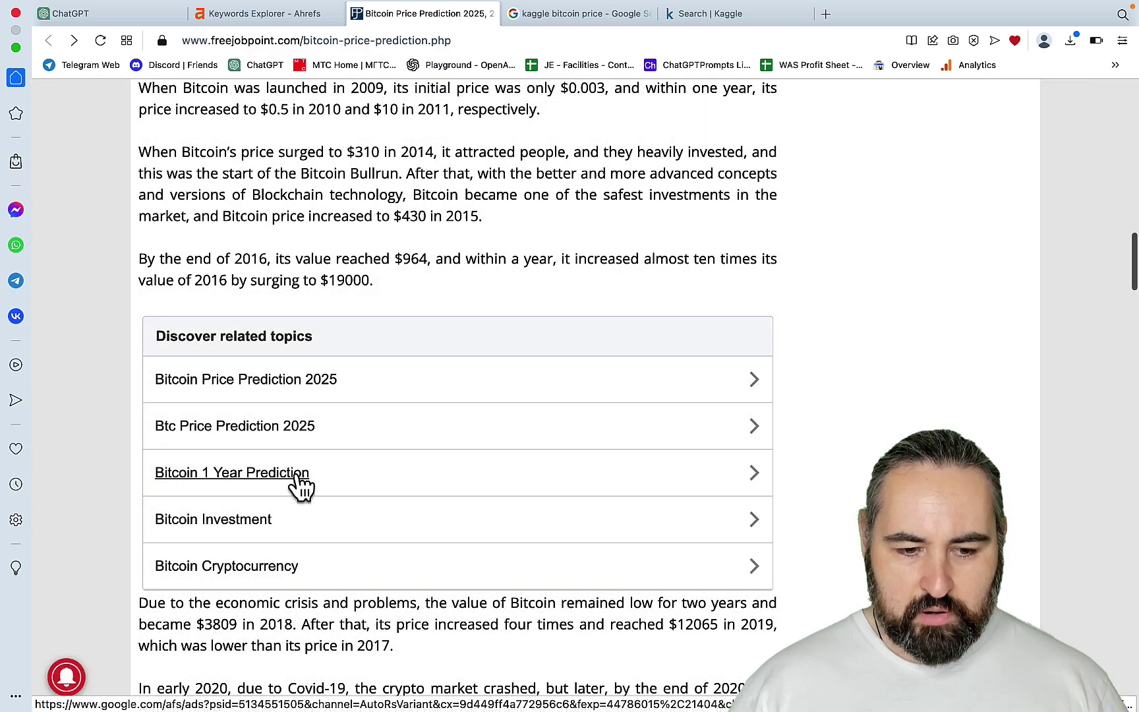
pyautogui.scroll(3, 448, 516)
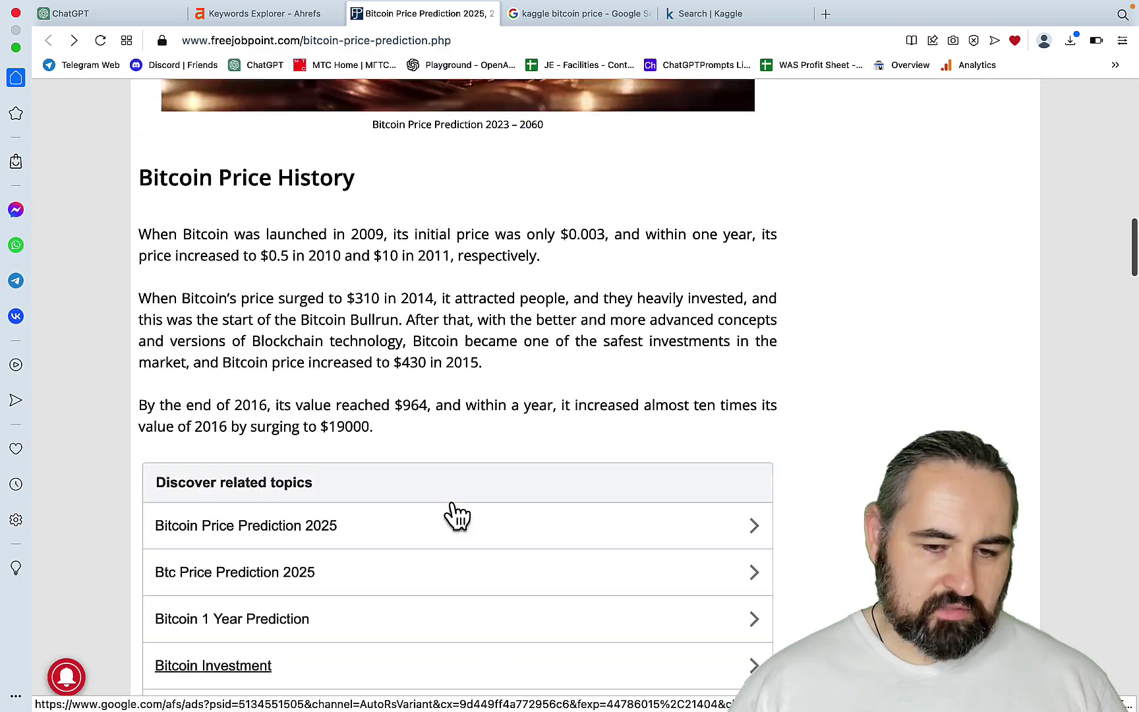
pyautogui.scroll(-4, 455, 517)
pyautogui.scroll(1, 453, 517)
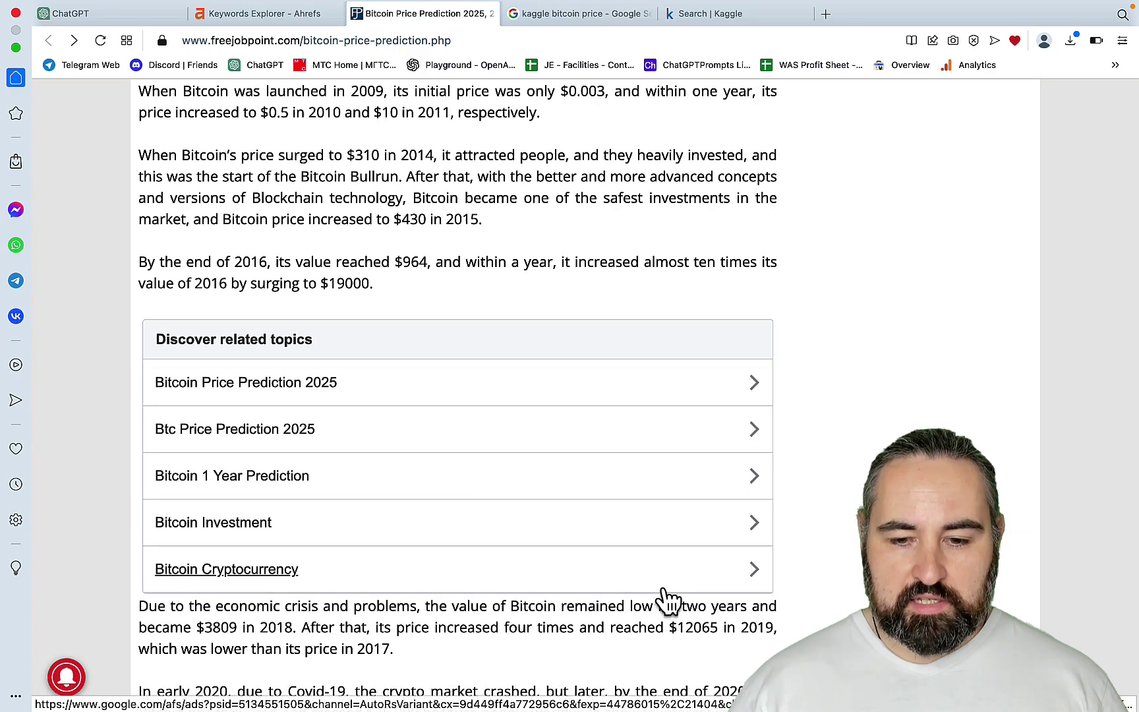
pyautogui.scroll(8, 667, 600)
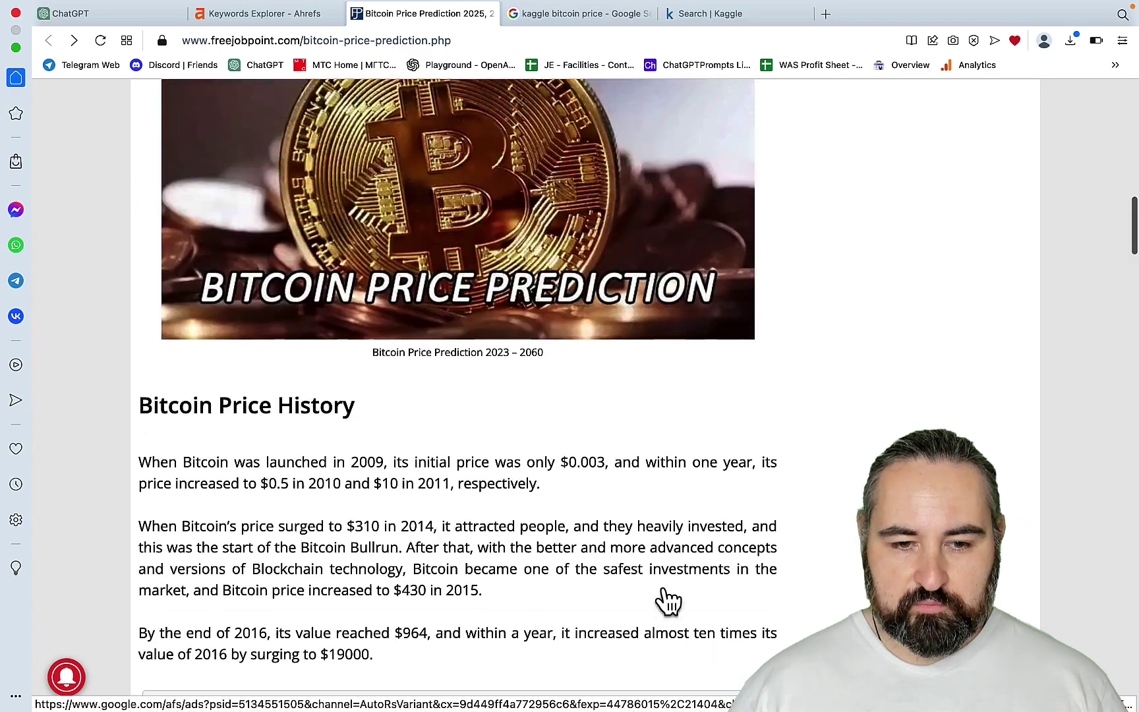
pyautogui.scroll(4, 668, 599)
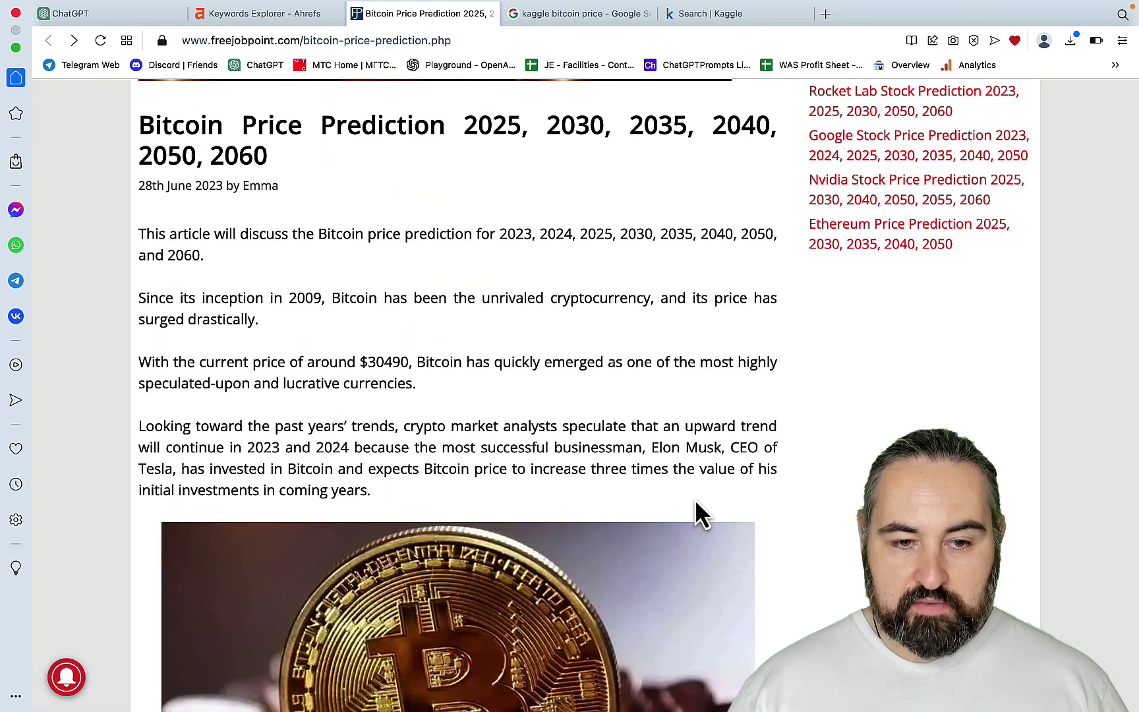
pyautogui.scroll(2, 695, 508)
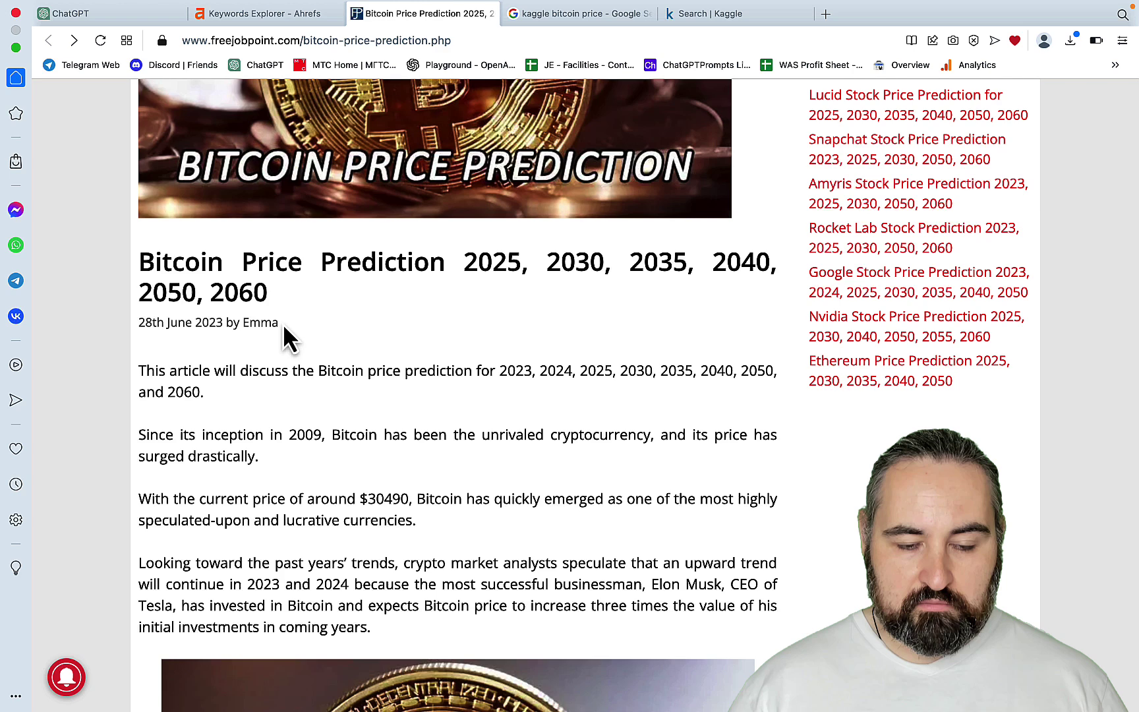
pyautogui.moveTo(281, 326); pyautogui.dragTo(242, 323)
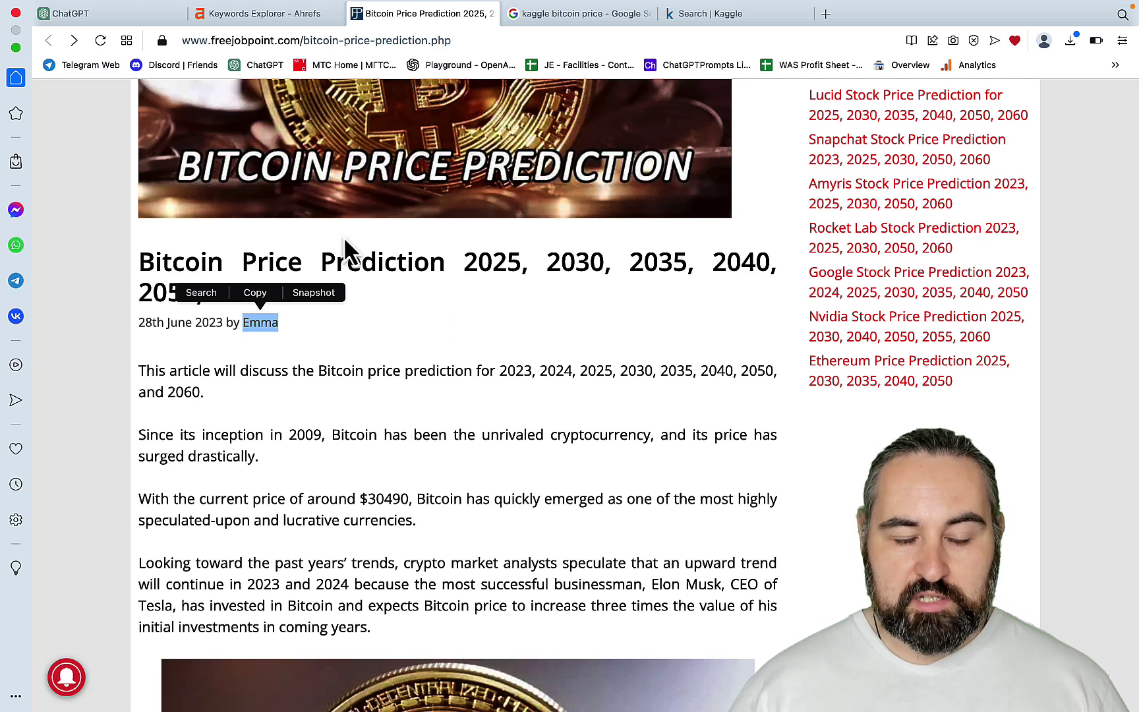
# View ChatGPT's empty GPT-4 new chat, then switch to the Kaggle 'bitcoin price 2023' search results.
pyautogui.click(137, 19)
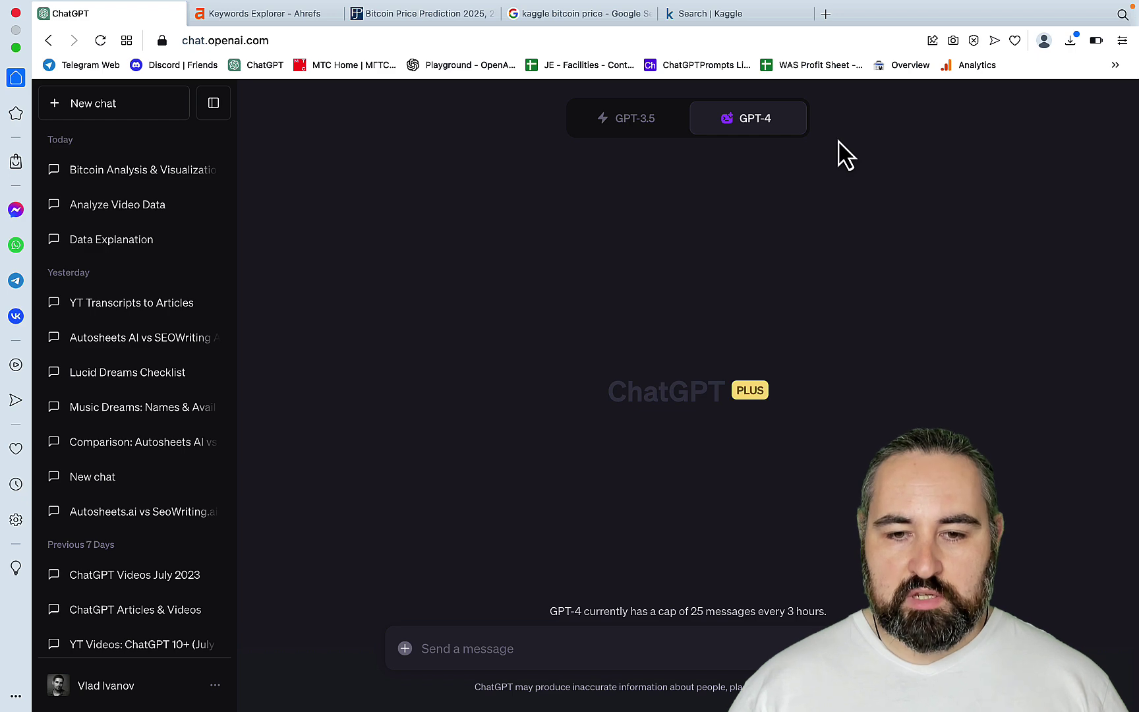
pyautogui.click(757, 16)
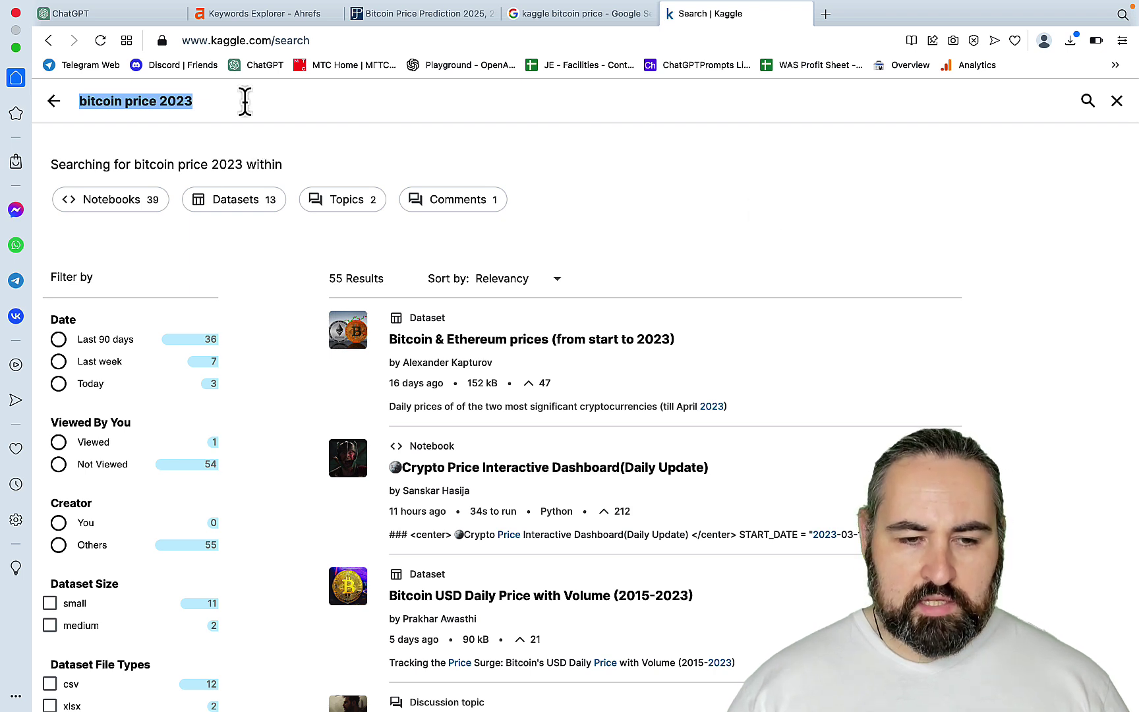
# Open the 'Bitcoin USD Daily Price with Volume (2015-2023)' dataset from the Kaggle search results.
pyautogui.click(246, 102)
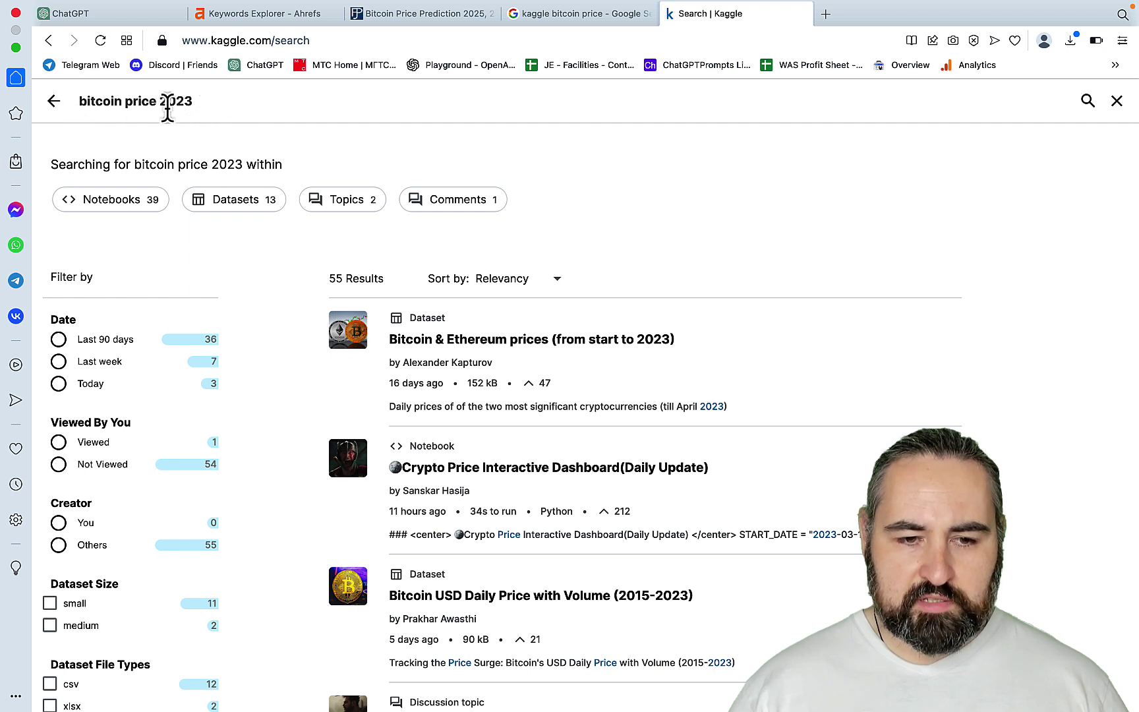
pyautogui.moveTo(156, 100); pyautogui.dragTo(228, 101)
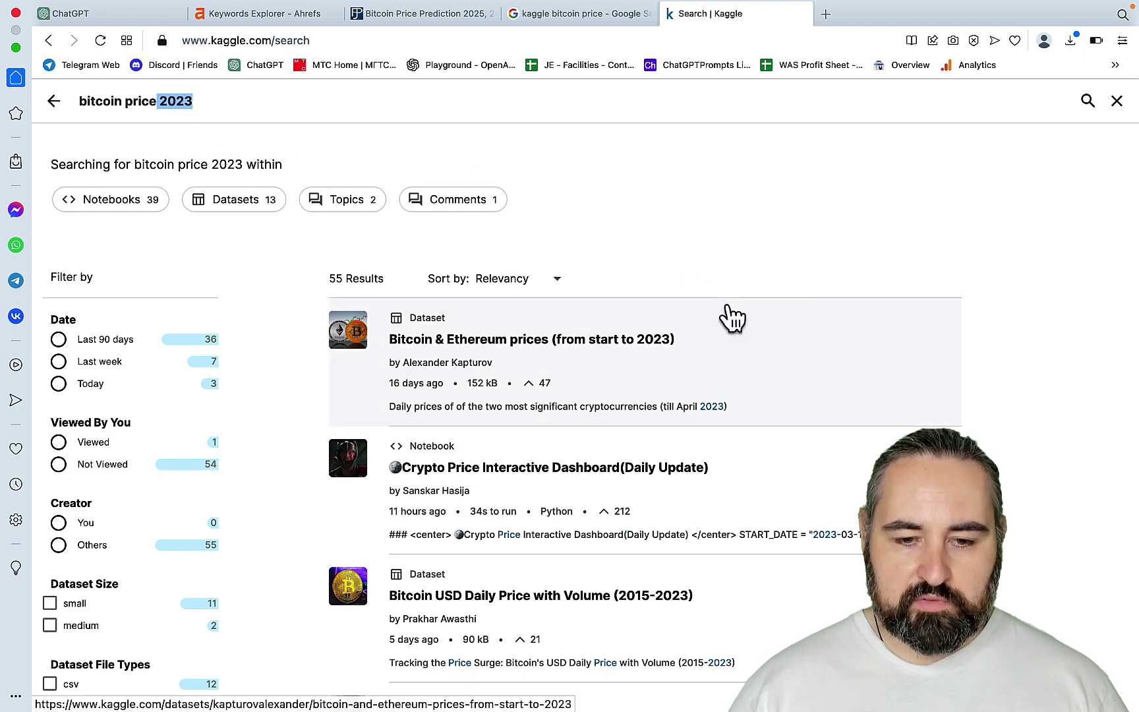
pyautogui.scroll(-3, 709, 270)
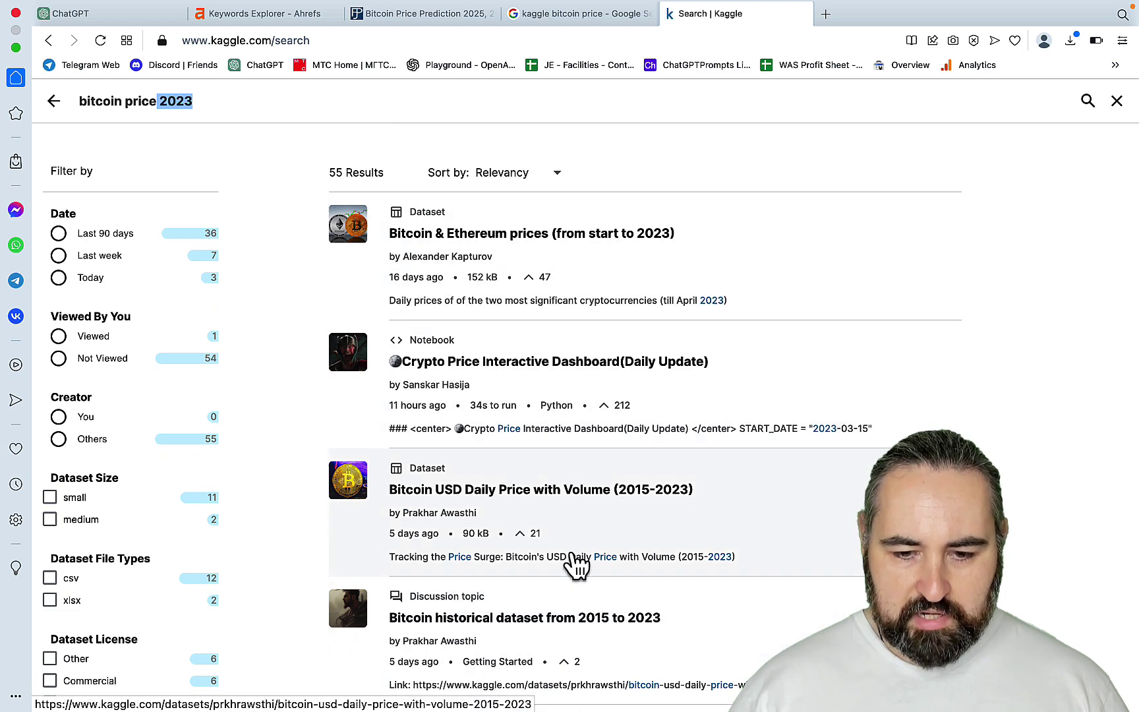
pyautogui.scroll(-3, 577, 564)
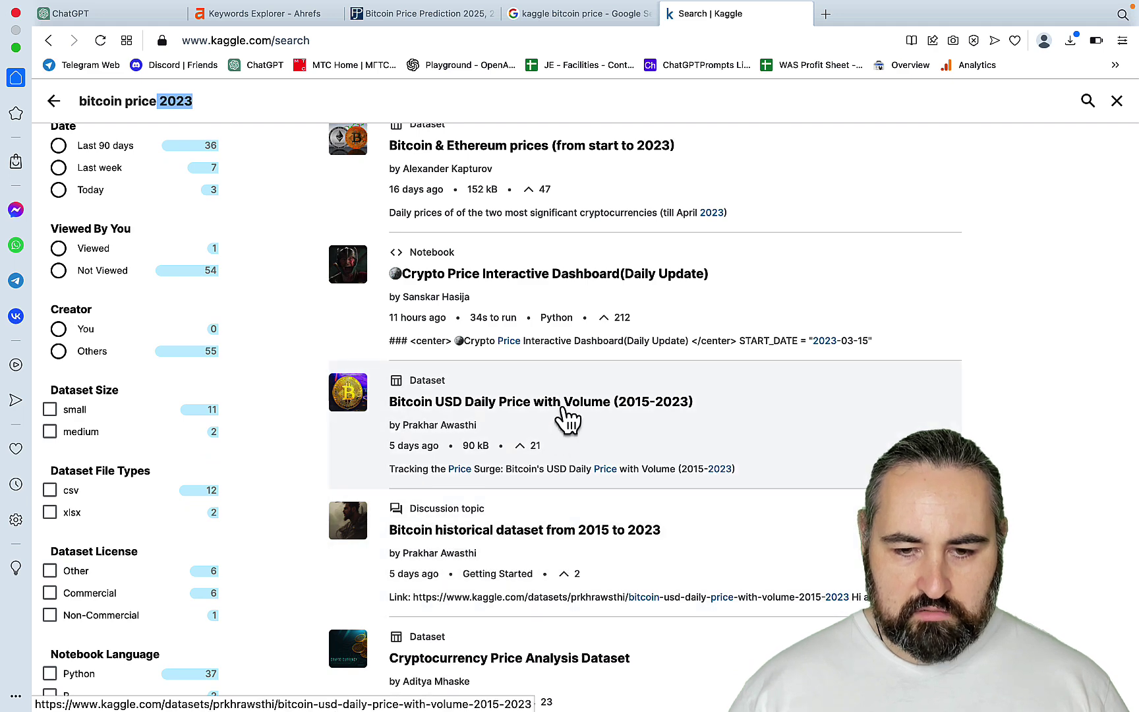
pyautogui.click(565, 408)
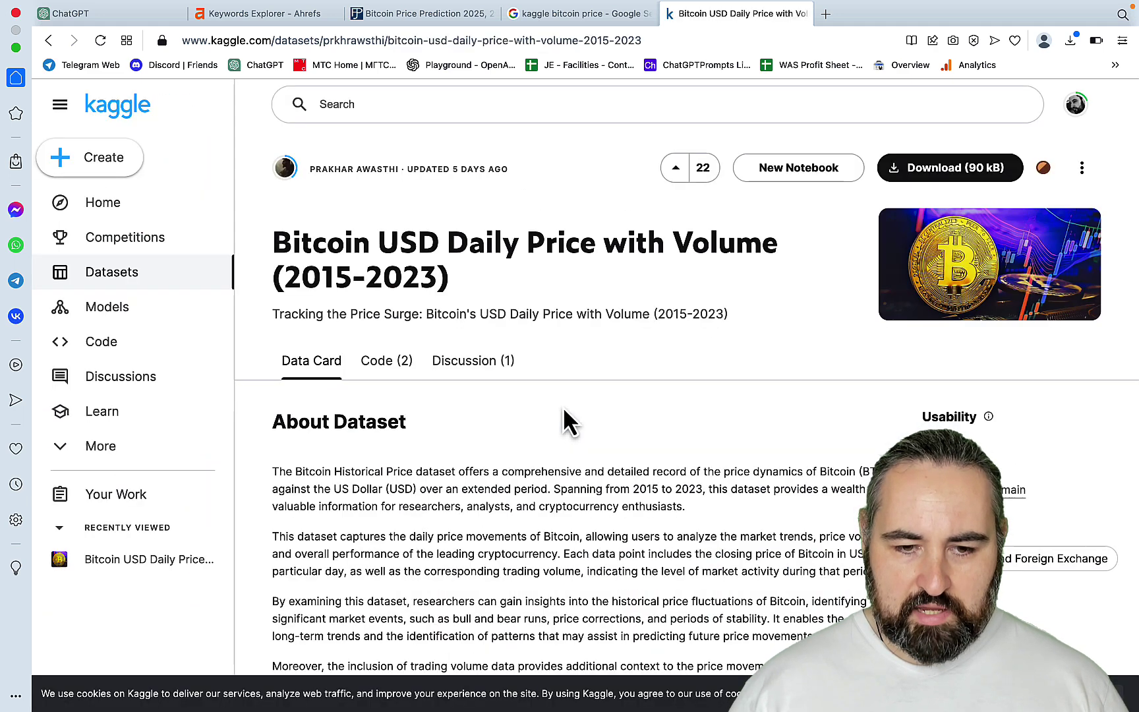
# Review the BTC-USD.csv data preview and download the file.
pyautogui.scroll(-10, 679, 374)
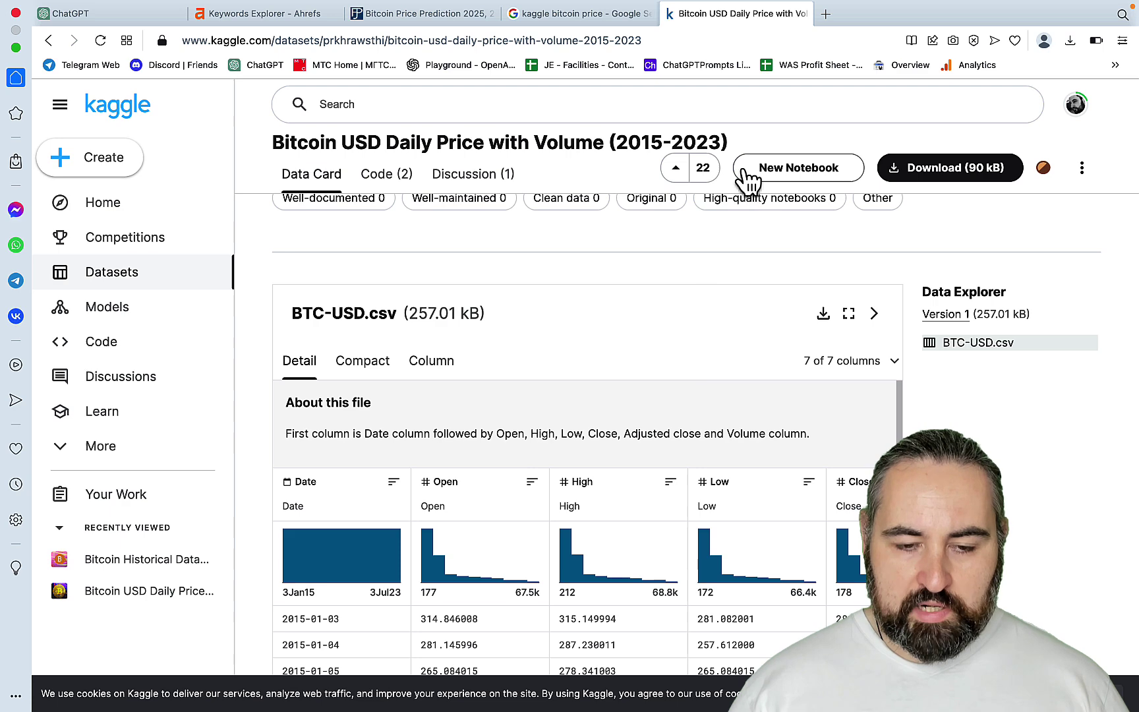
pyautogui.scroll(-1, 524, 295)
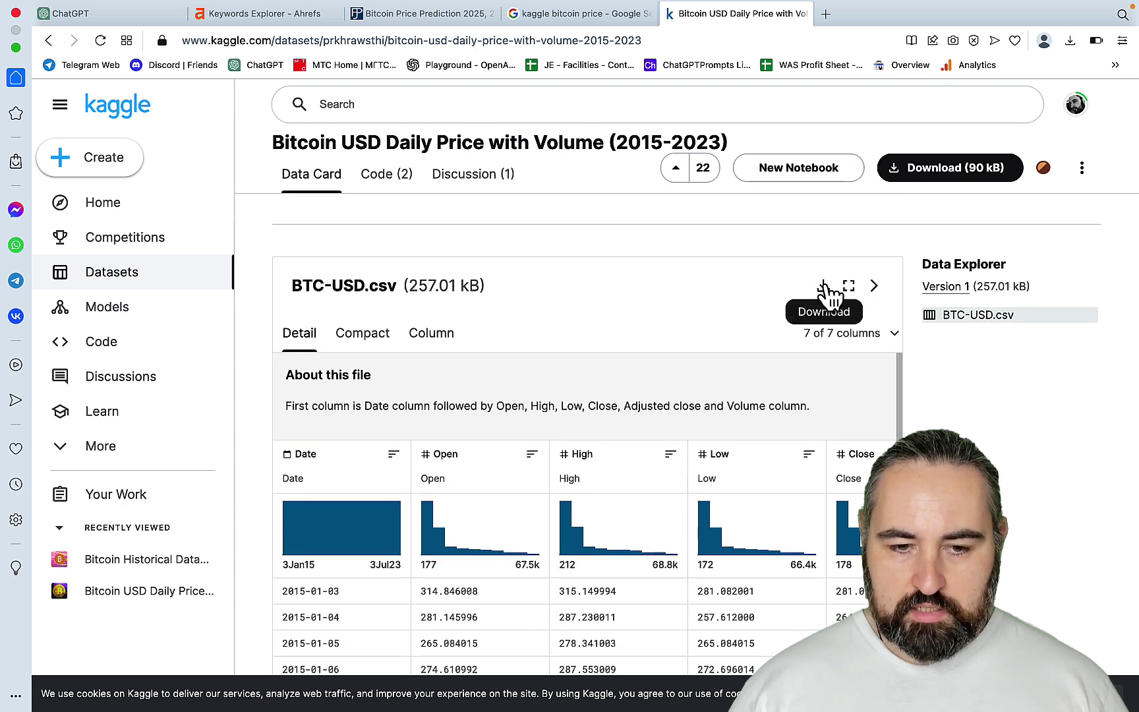
pyautogui.scroll(-15, 621, 484)
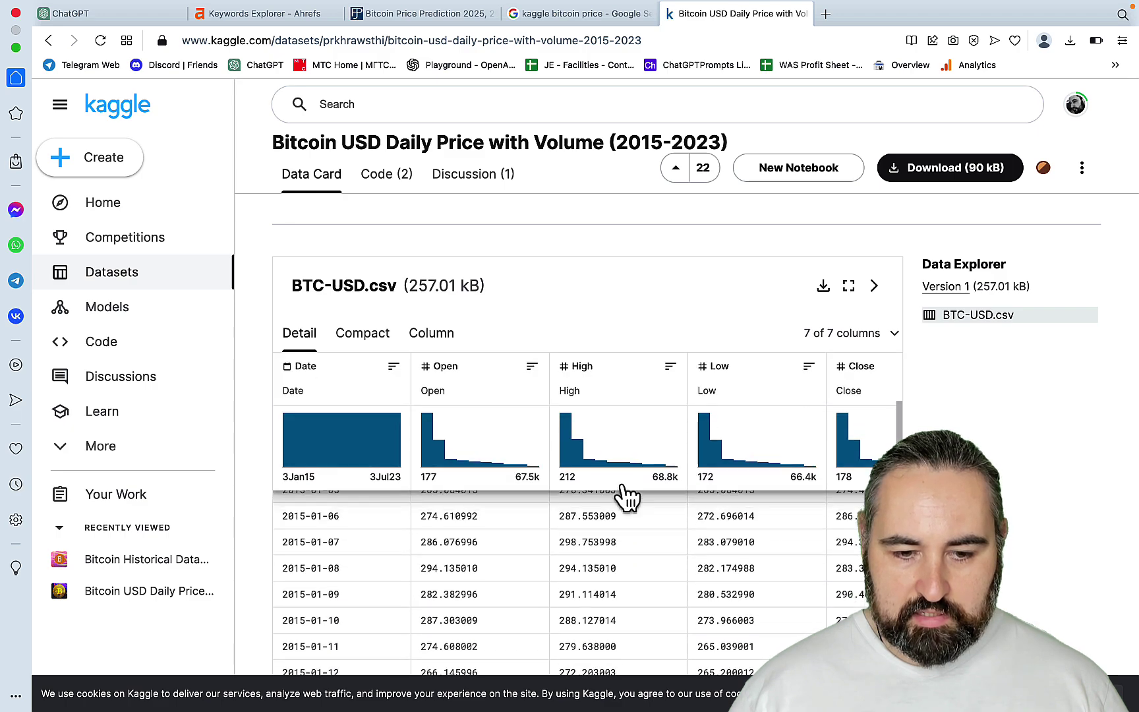
pyautogui.scroll(-15, 623, 497)
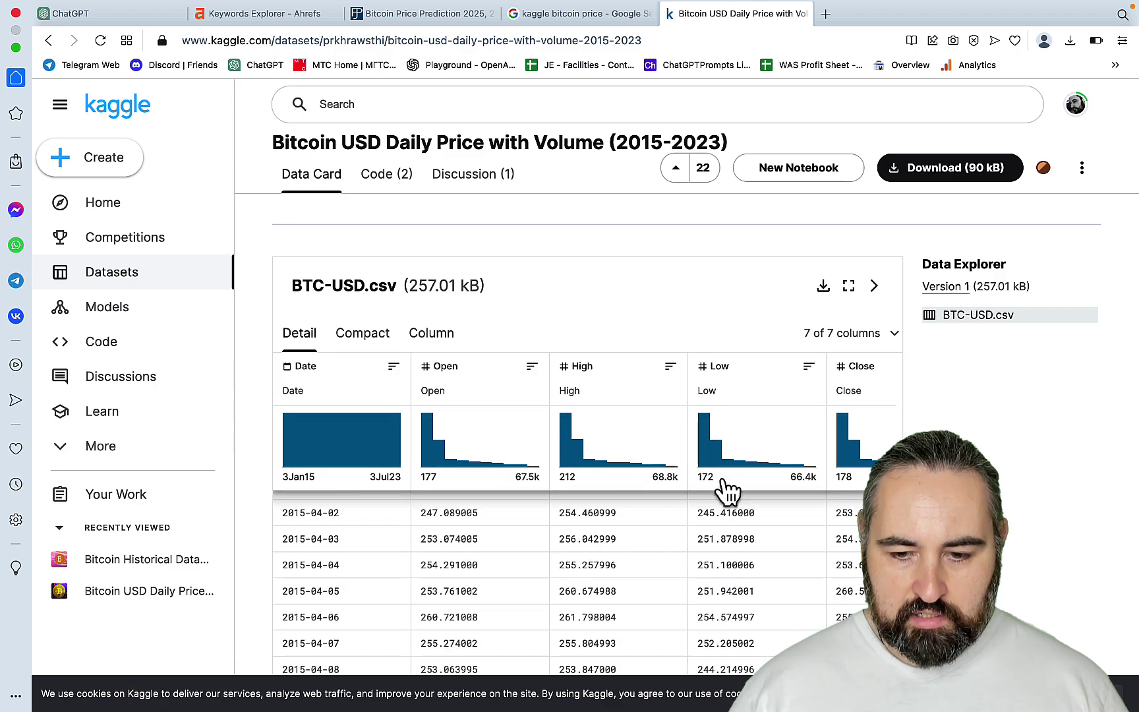
pyautogui.scroll(-15, 717, 437)
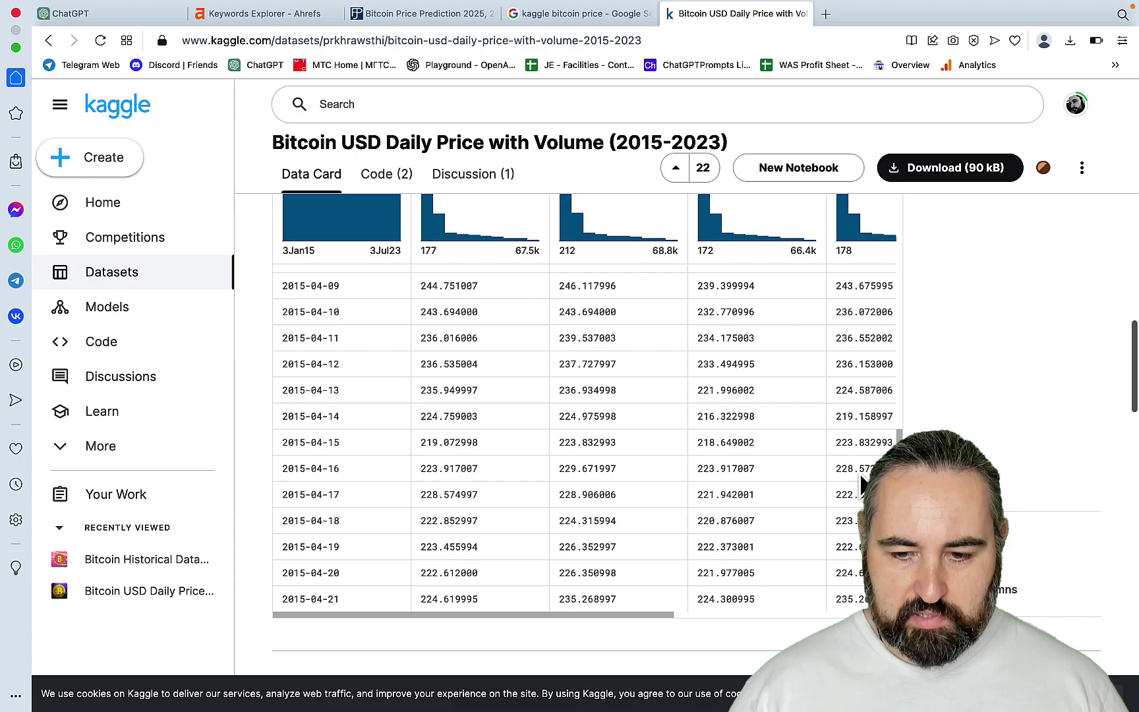
pyautogui.scroll(-20, 717, 436)
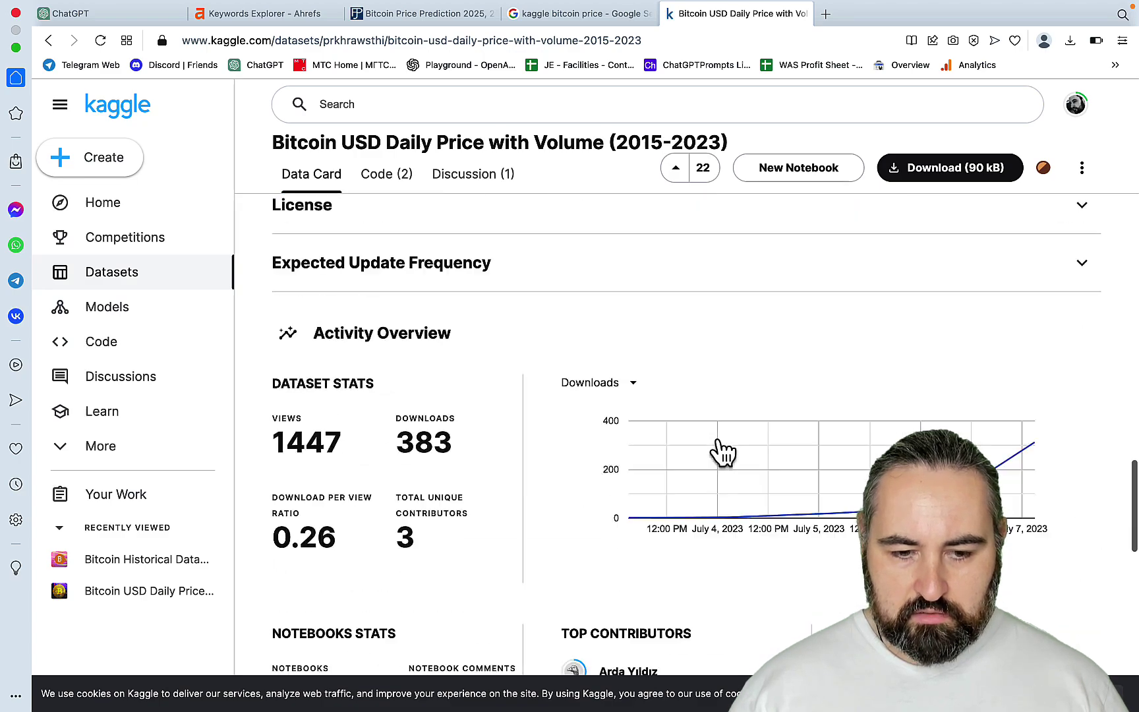
pyautogui.scroll(10, 714, 450)
pyautogui.scroll(-5, 667, 366)
pyautogui.scroll(-20, 667, 359)
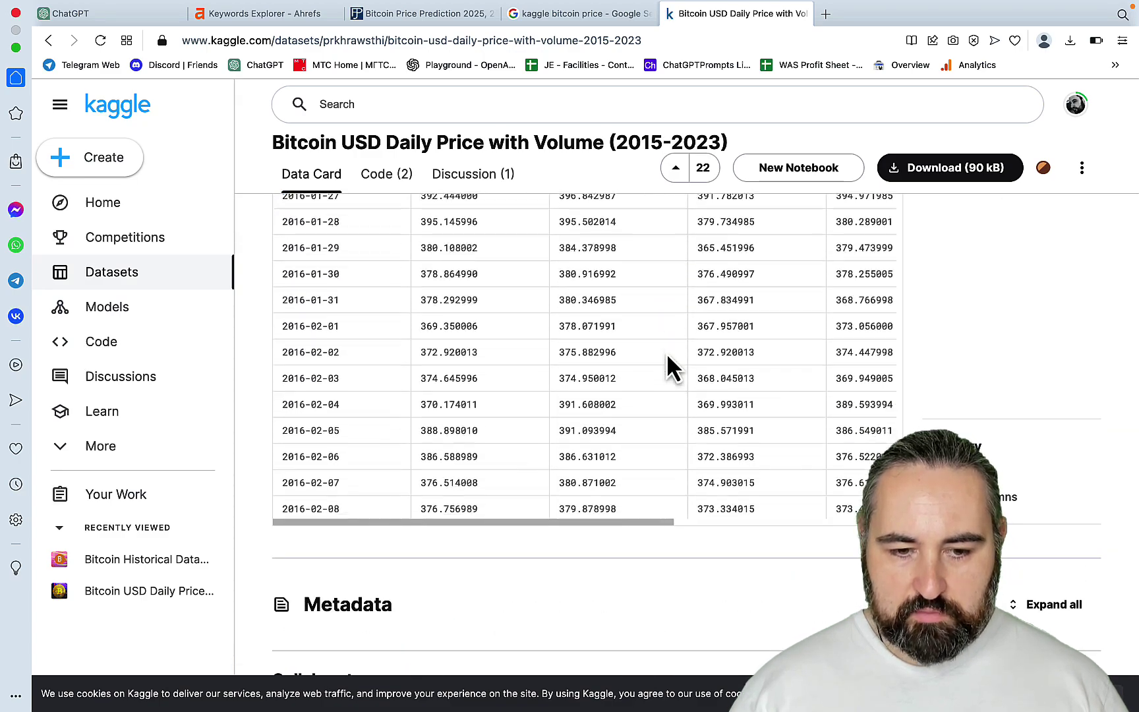
pyautogui.scroll(-20, 666, 352)
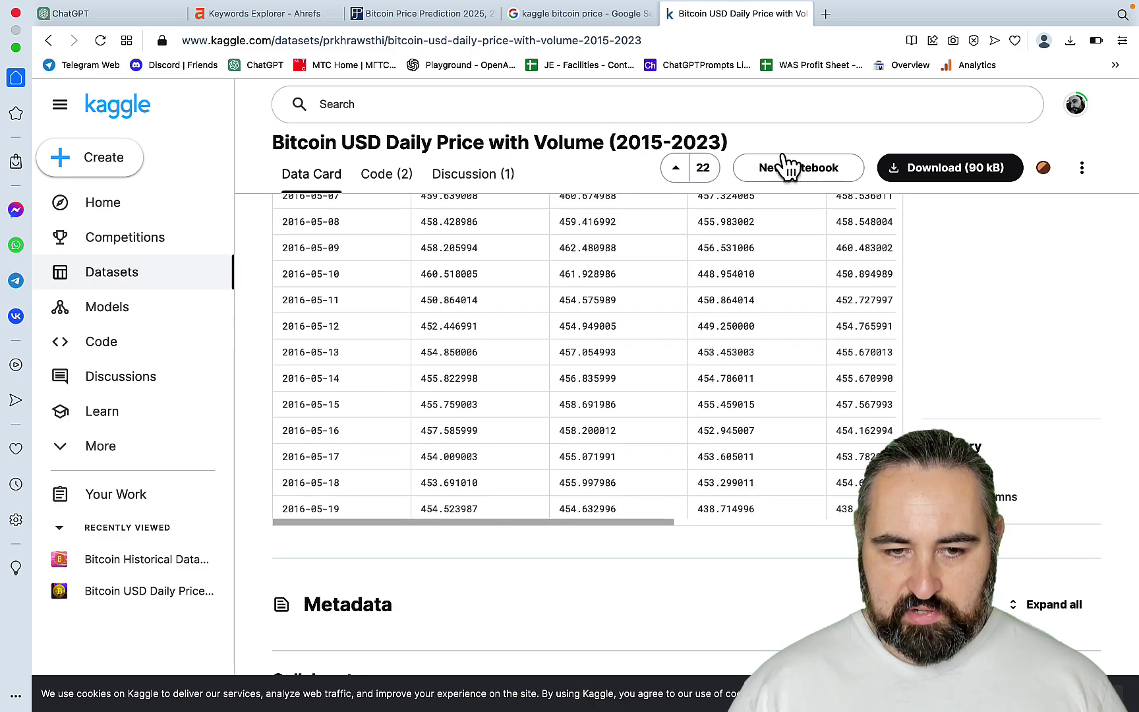
pyautogui.scroll(3, 1063, 452)
pyautogui.scroll(3, 1063, 466)
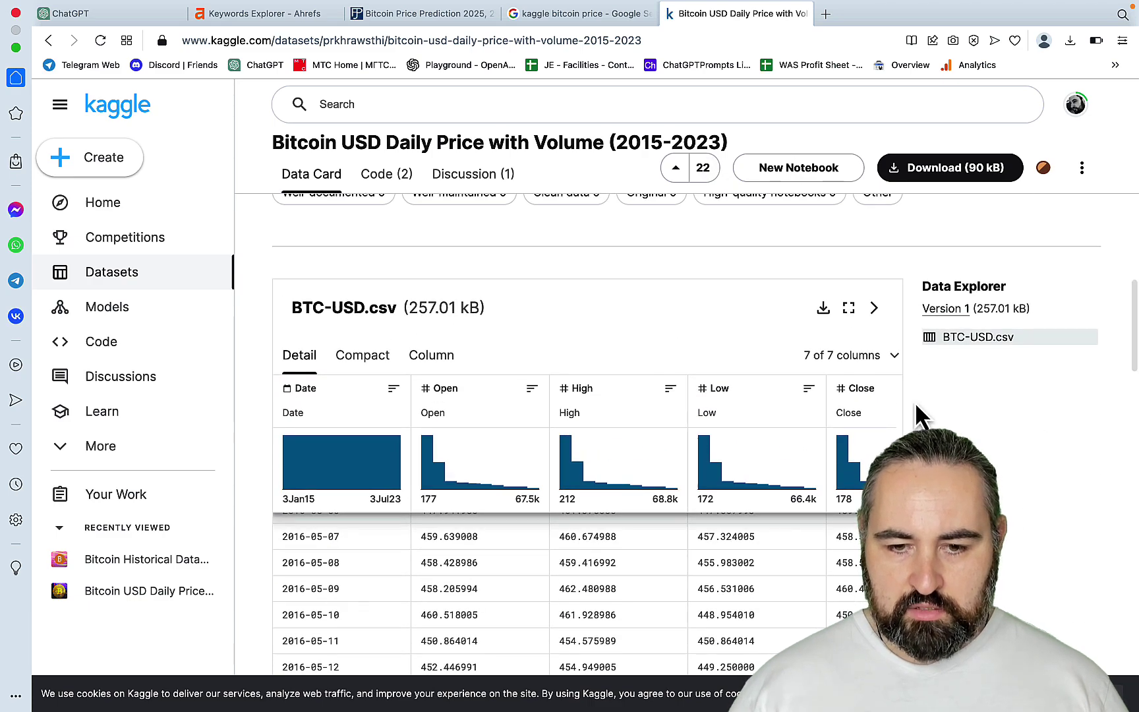
pyautogui.click(824, 310)
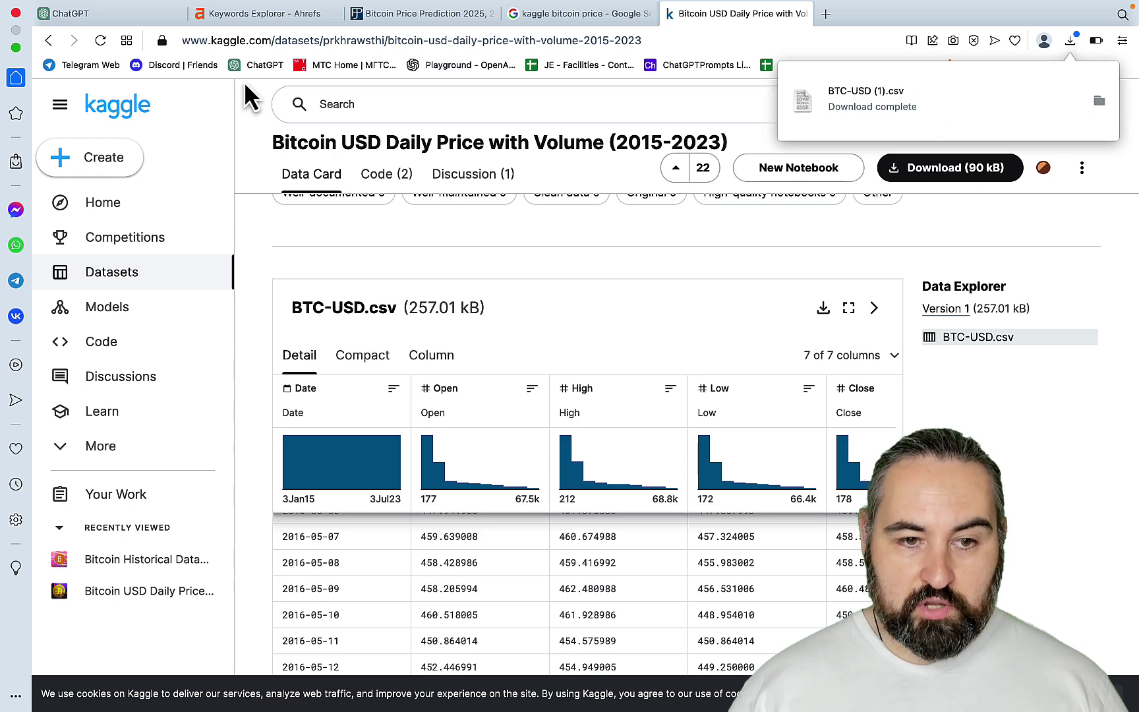
# Attach BTC-USD (1).csv from Downloads to a new GPT-4 Code Interpreter chat.
pyautogui.click(149, 19)
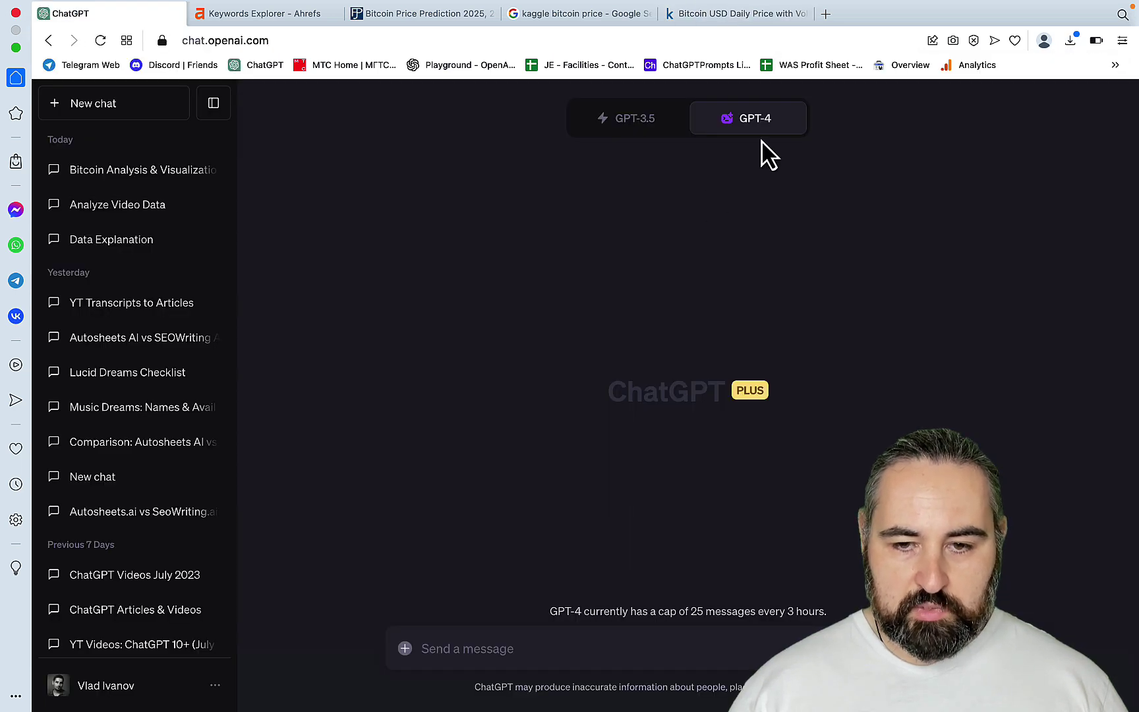
pyautogui.moveTo(769, 129)
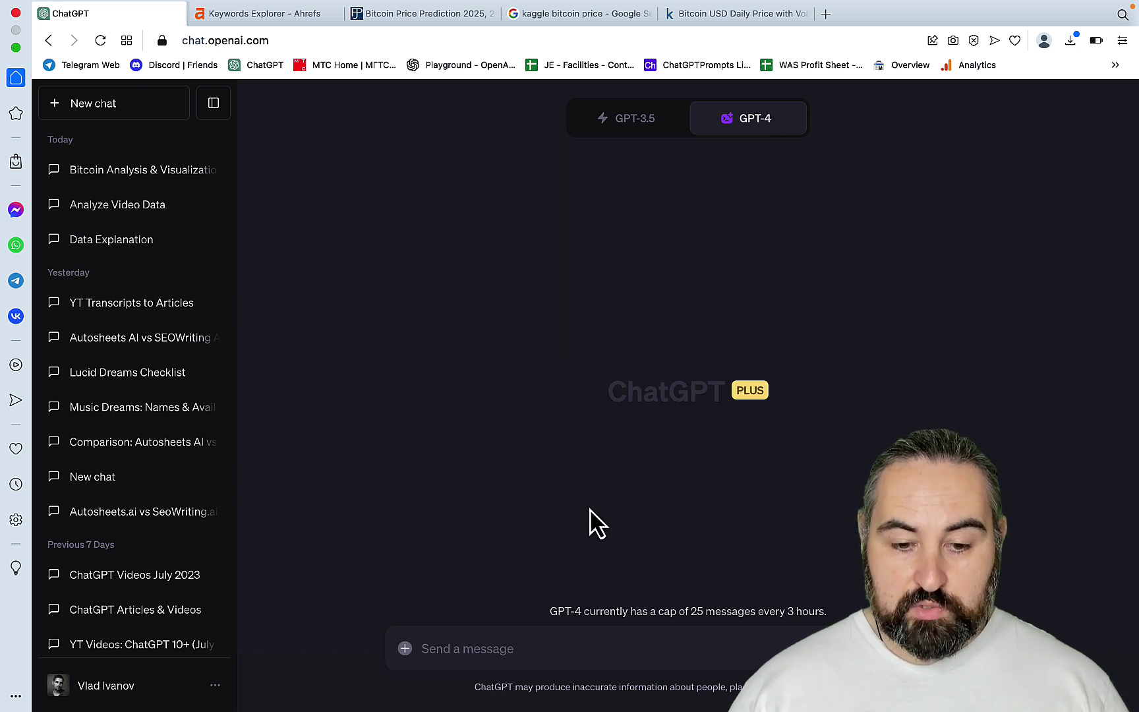
pyautogui.click(405, 653)
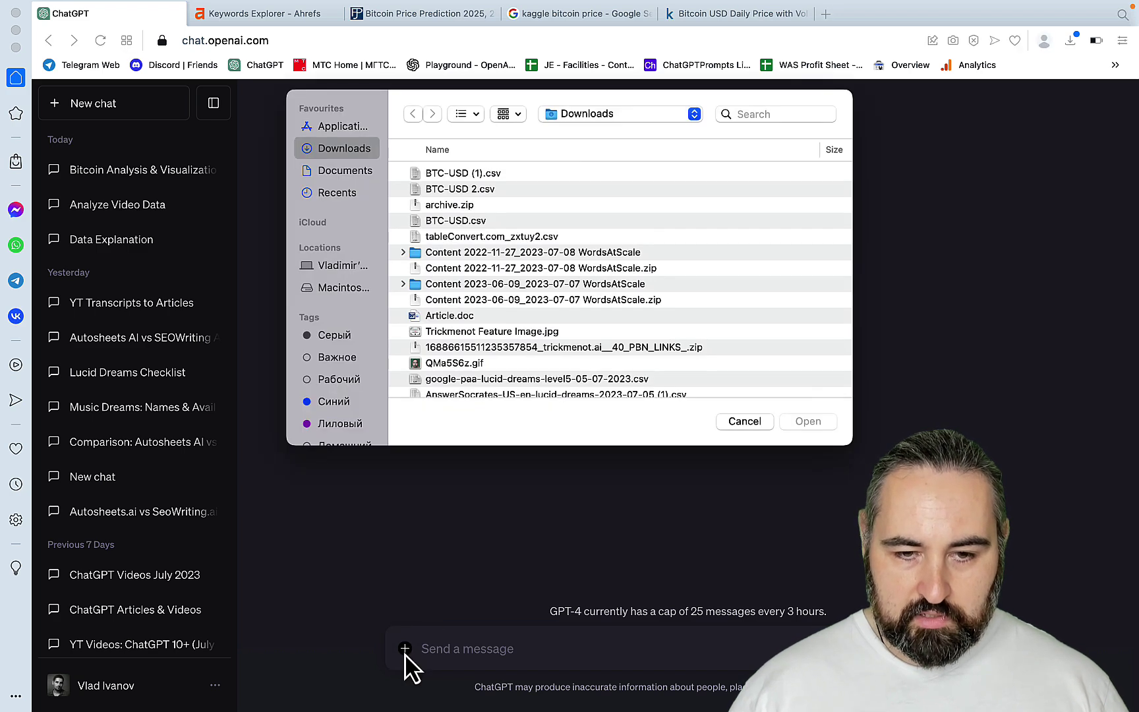
pyautogui.click(454, 174)
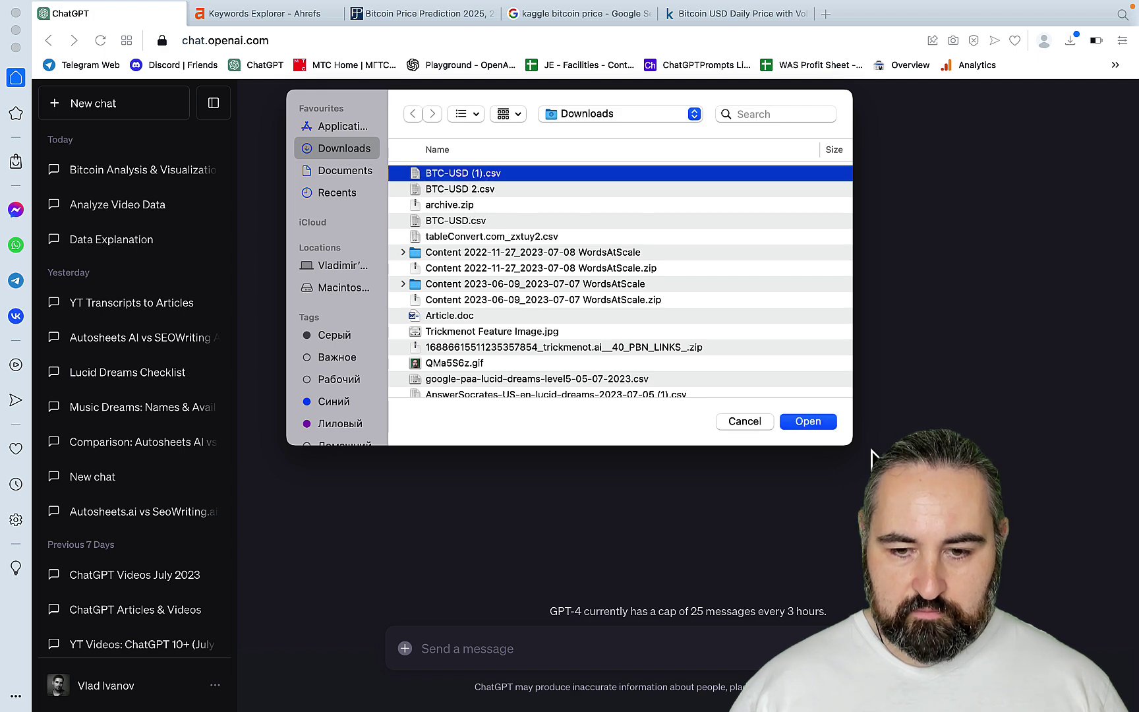
pyautogui.click(816, 428)
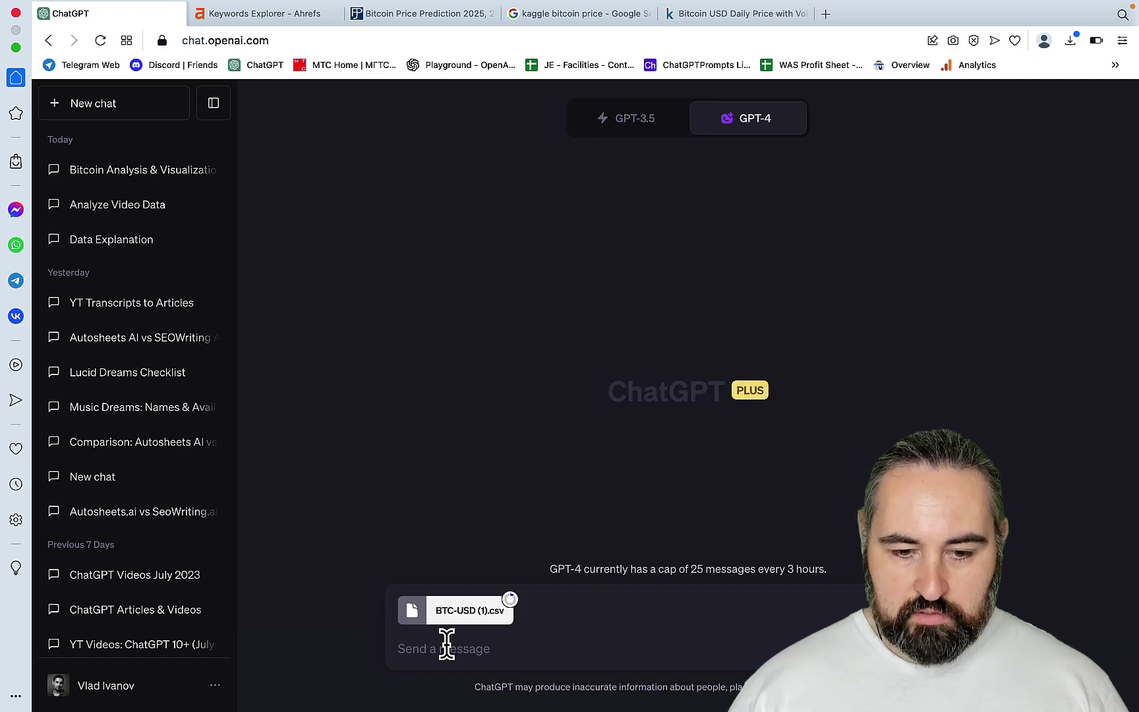
# Send the request 'analyze the data in the file' with the CSV.
pyautogui.click(559, 653)
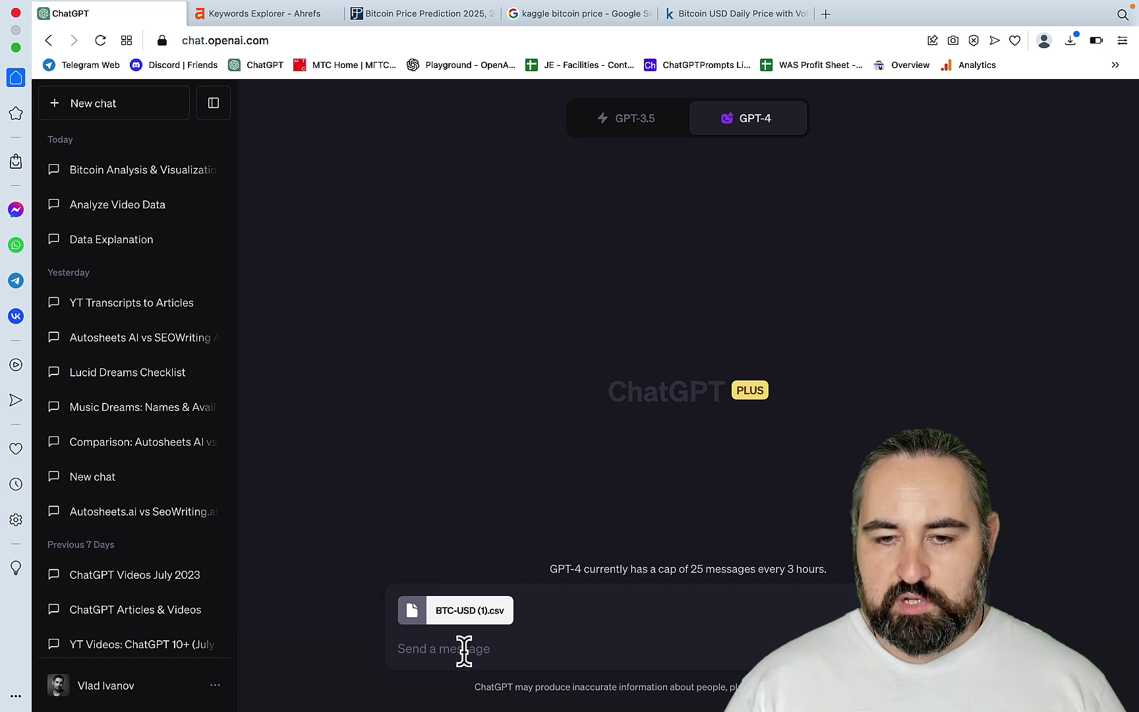
pyautogui.click(464, 651)
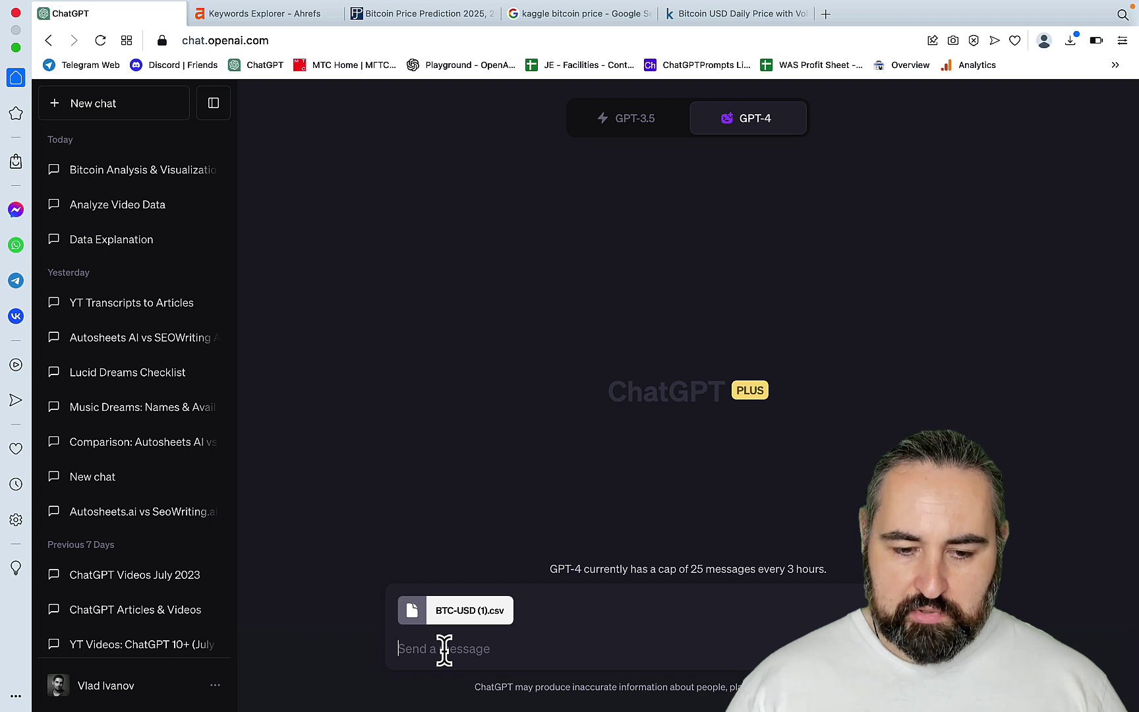
pyautogui.write('analyze the data')
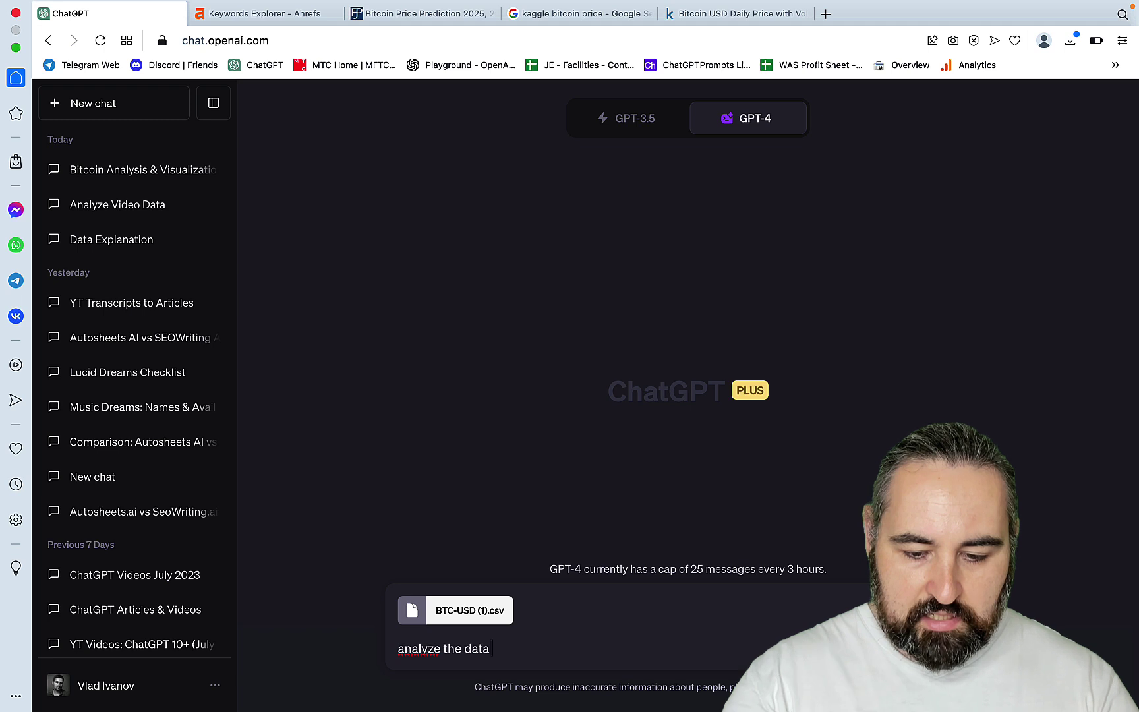
pyautogui.write(' in the file')
pyautogui.press('Return')
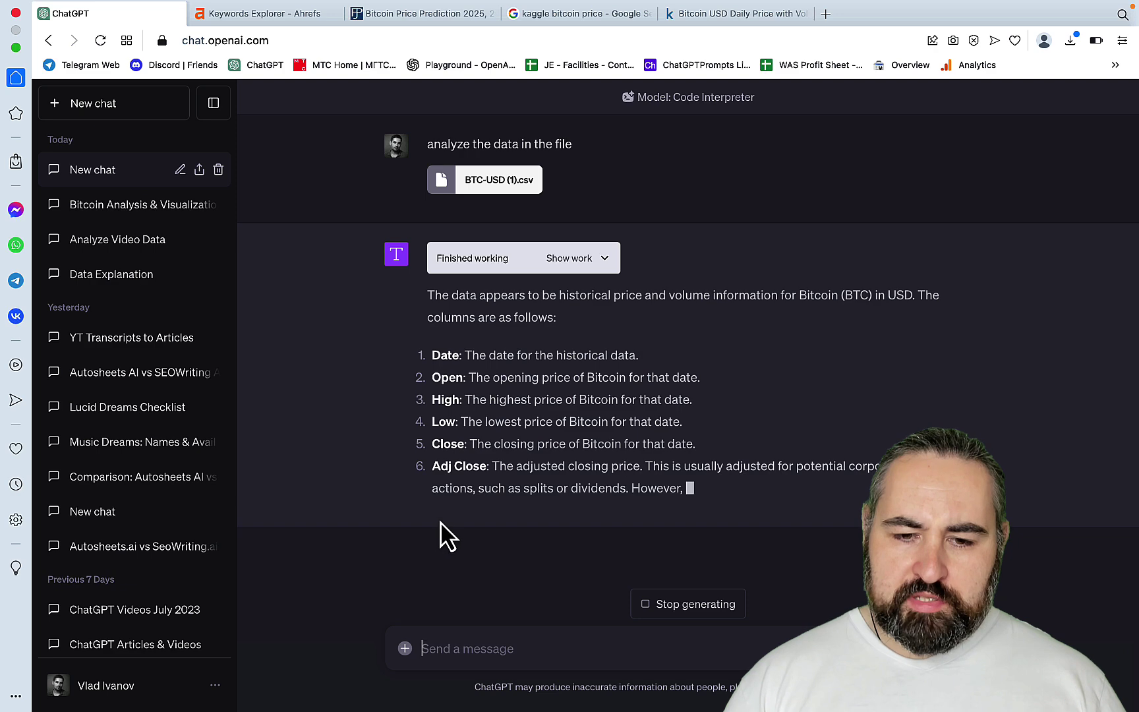
# Scroll through the reply's column descriptions, summary statistics and Bitcoin Closing Price Over Time chart.
pyautogui.scroll(-2, 516, 307)
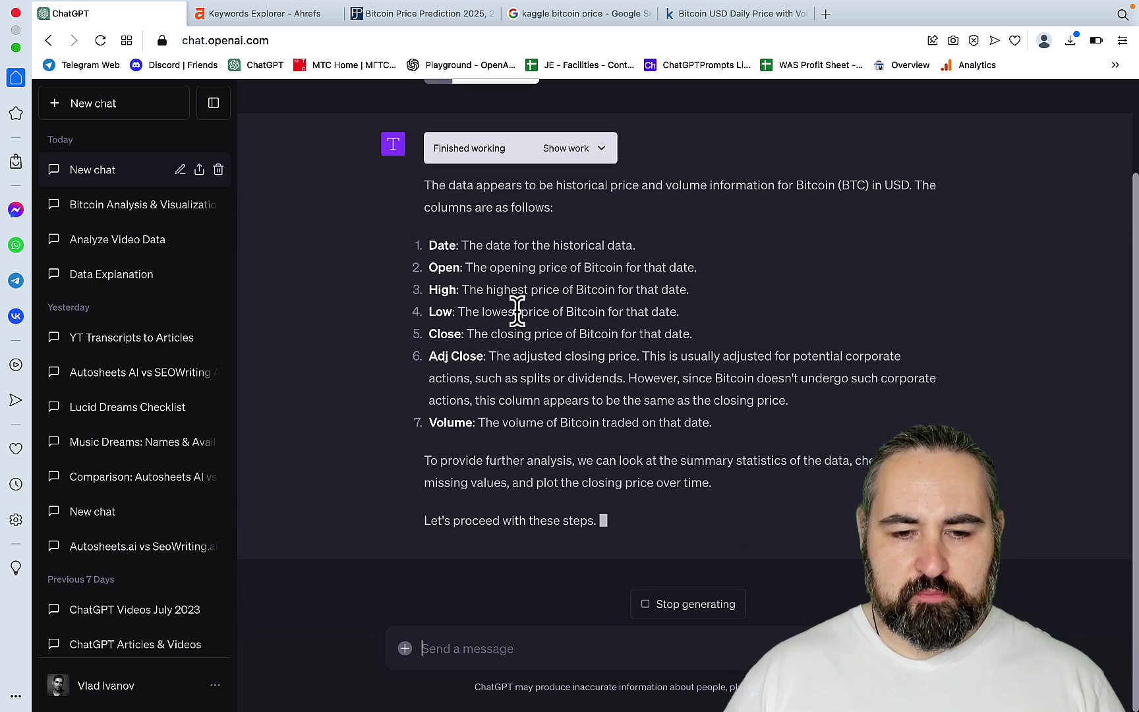
pyautogui.scroll(2, 719, 381)
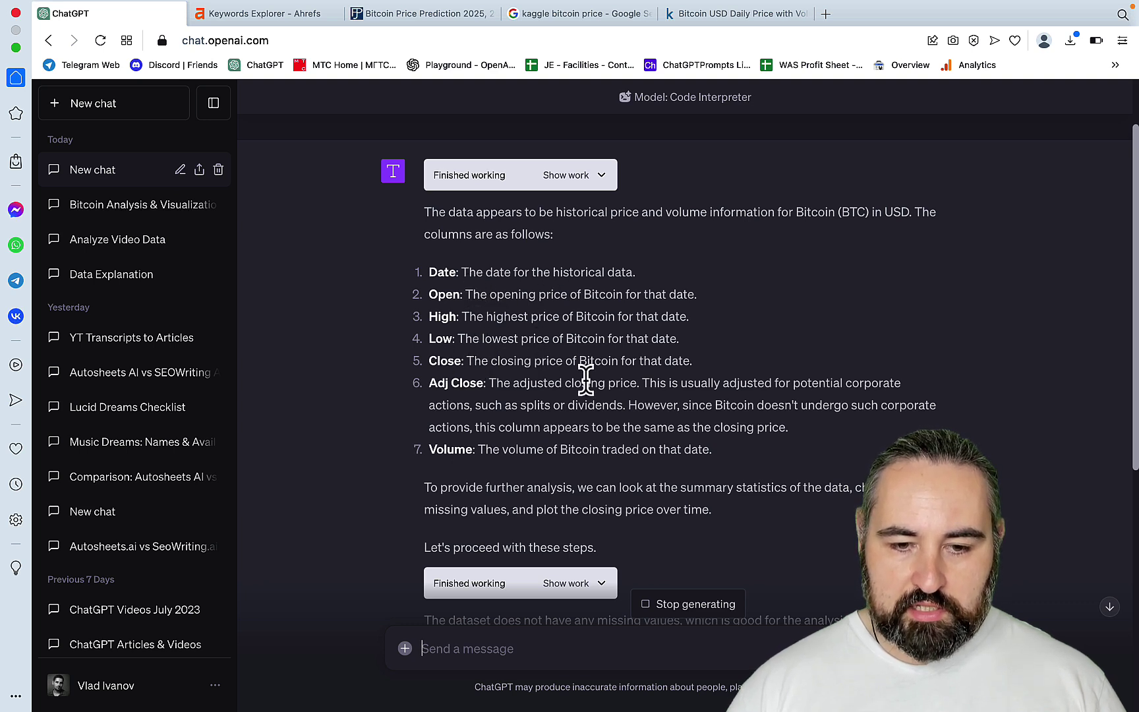
pyautogui.scroll(-3, 585, 379)
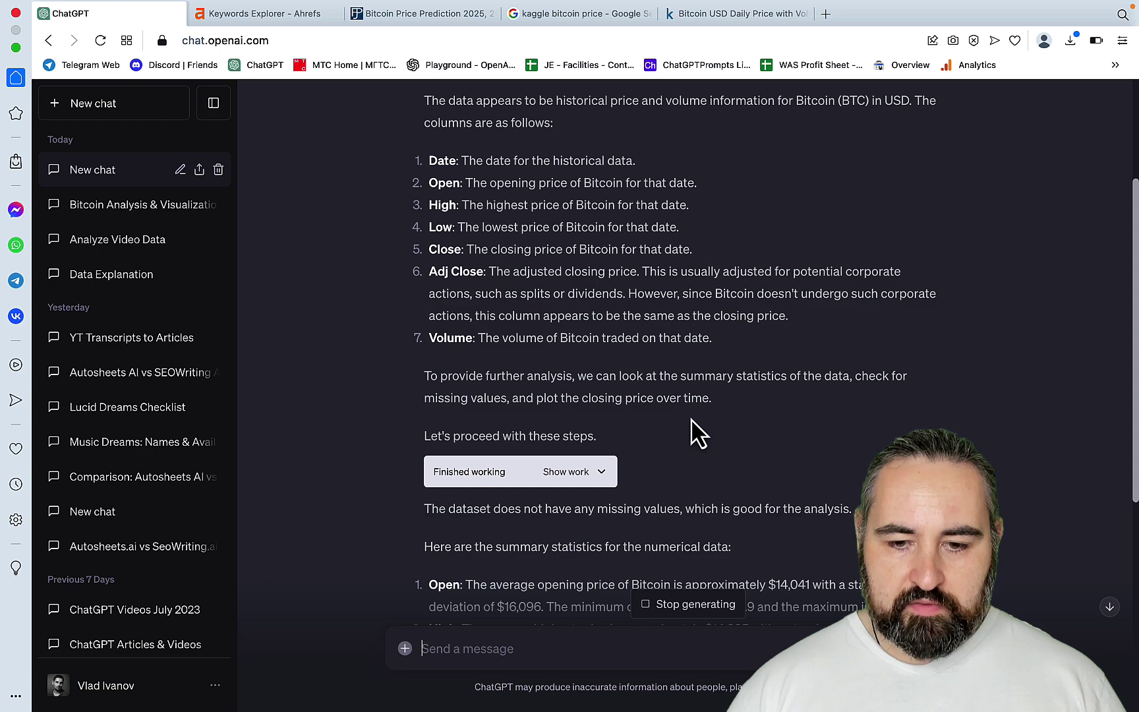
pyautogui.scroll(-8, 697, 435)
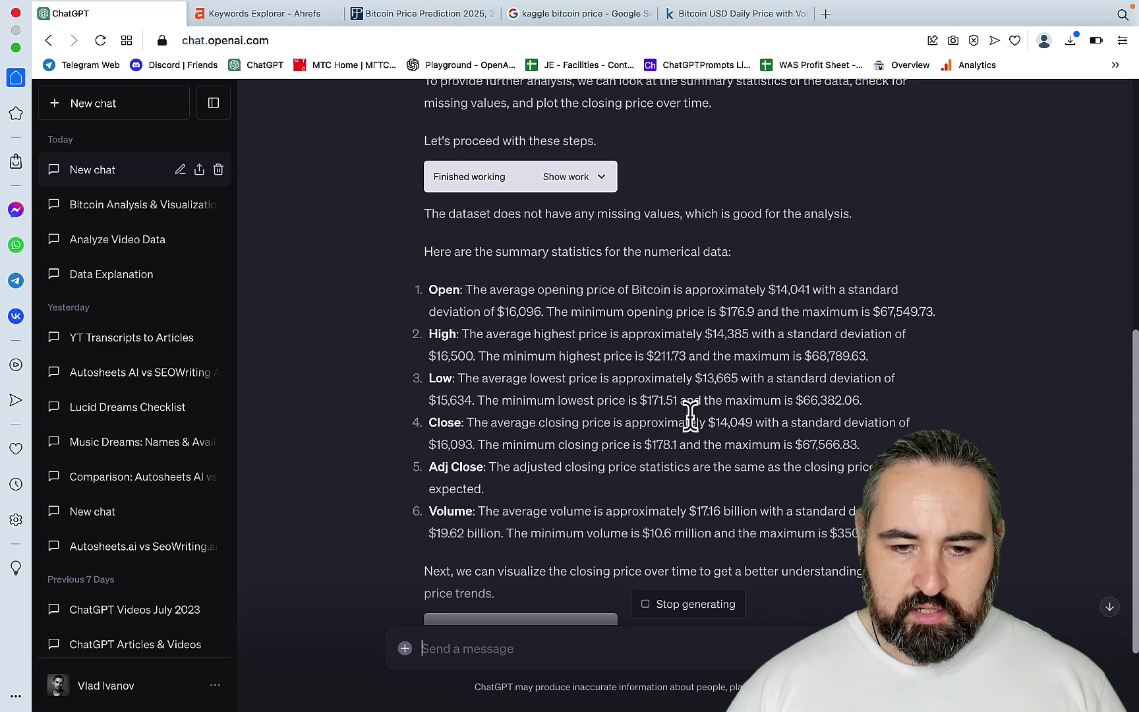
pyautogui.scroll(-4, 690, 414)
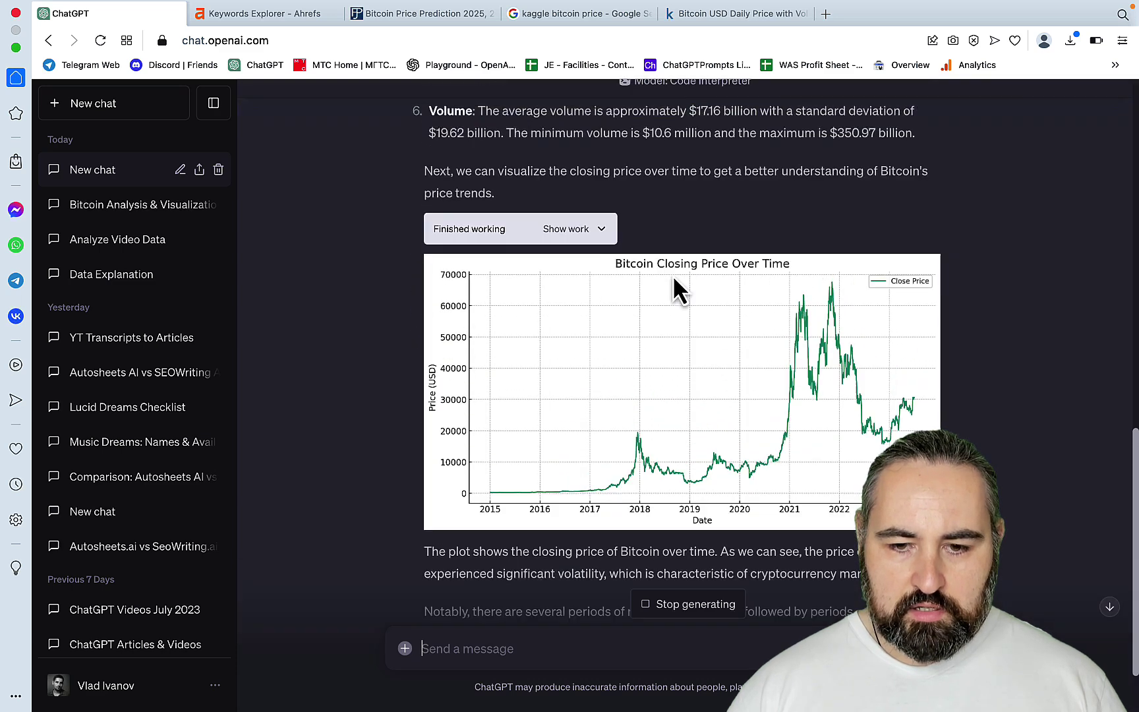
pyautogui.scroll(1, 674, 288)
pyautogui.scroll(2, 992, 344)
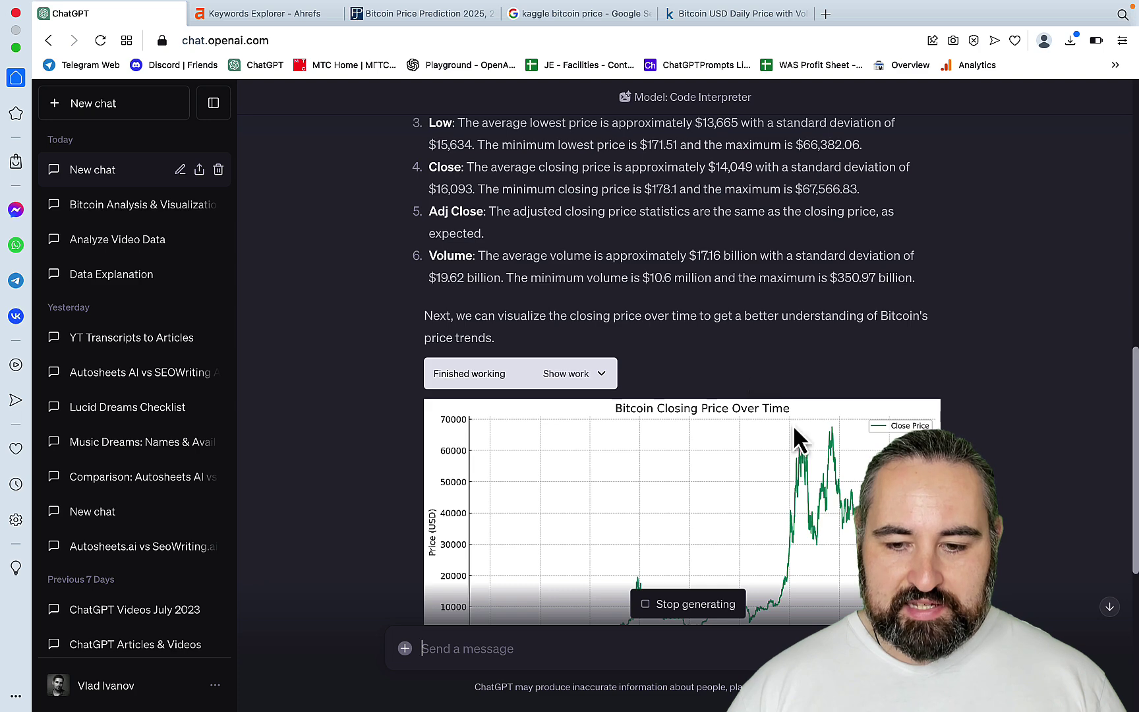
pyautogui.scroll(-2, 825, 476)
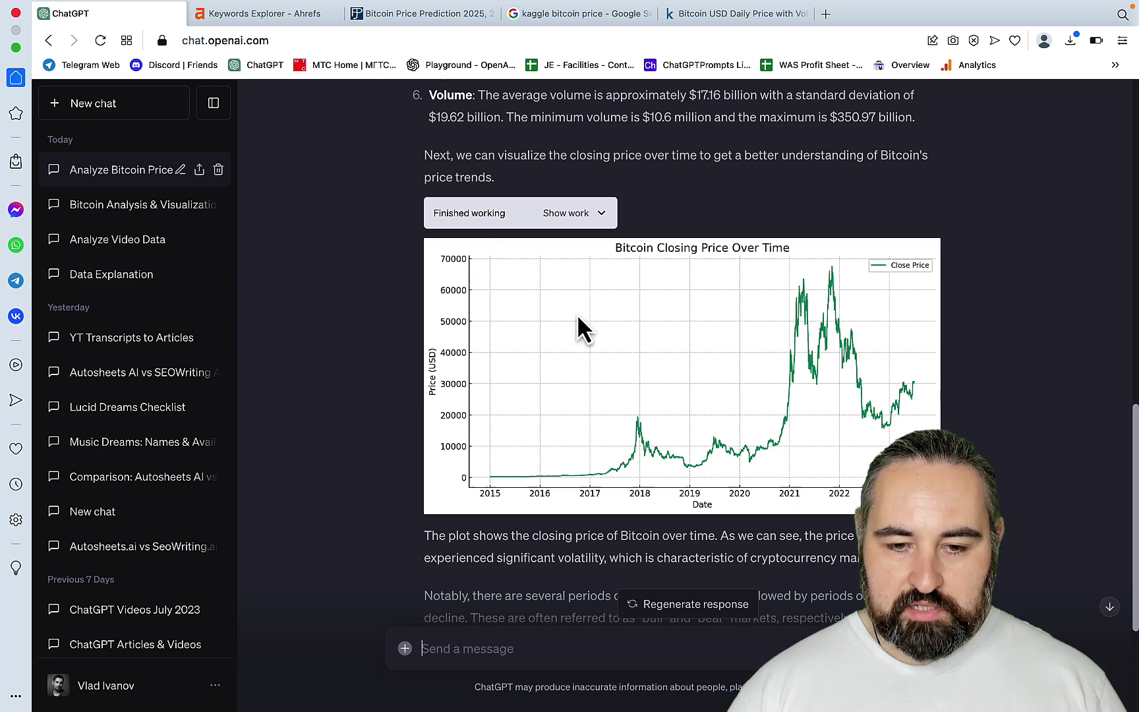
# Save the Bitcoin Closing Price Over Time chart as an image file.
pyautogui.rightClick(600, 344)
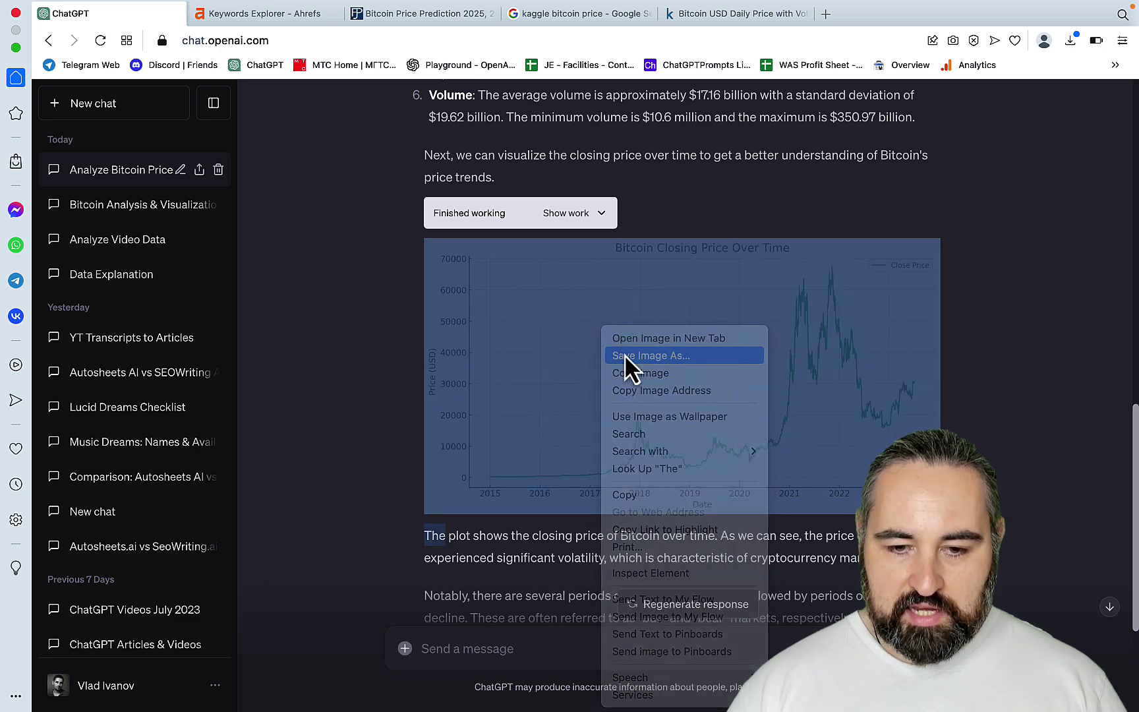
pyautogui.click(623, 354)
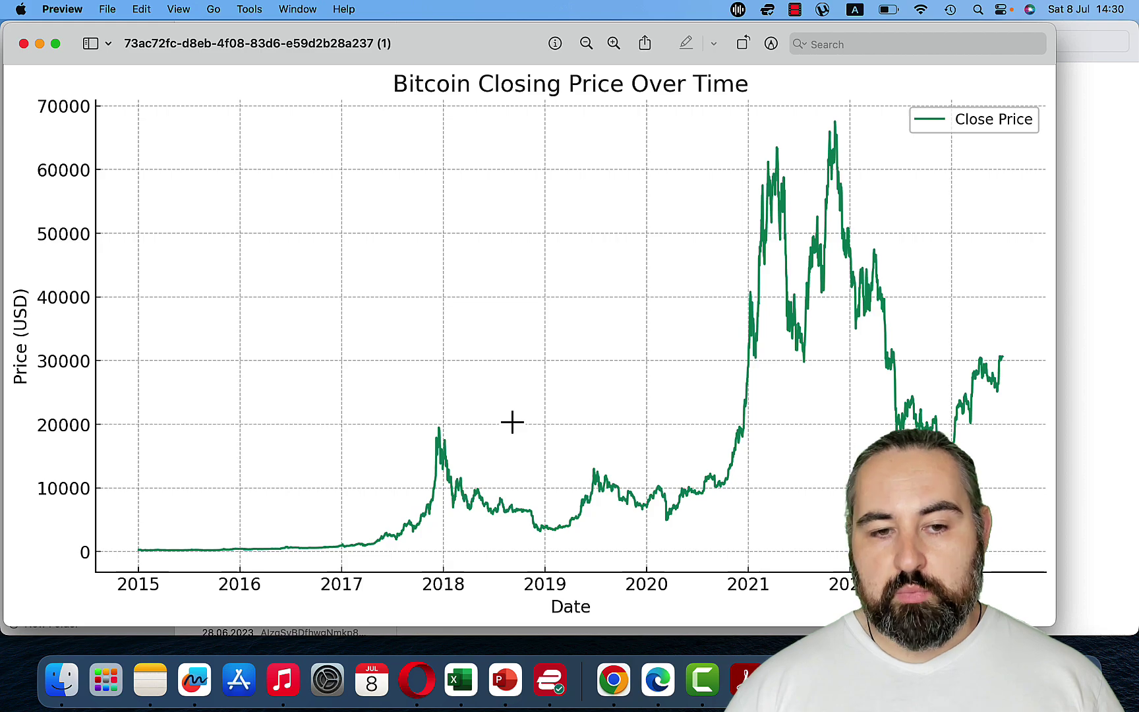
pyautogui.click(429, 701)
# Review the statistics and the closing commentary on volatility, bull and bear markets.
pyautogui.scroll(-5, 719, 494)
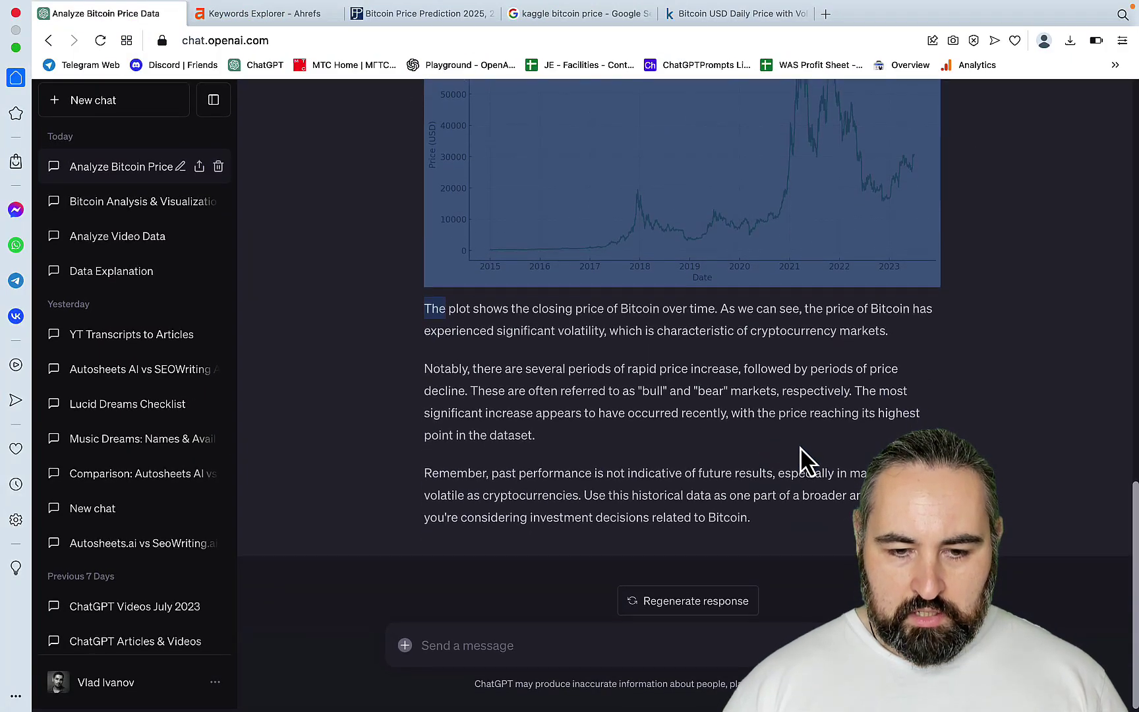
pyautogui.scroll(5, 766, 393)
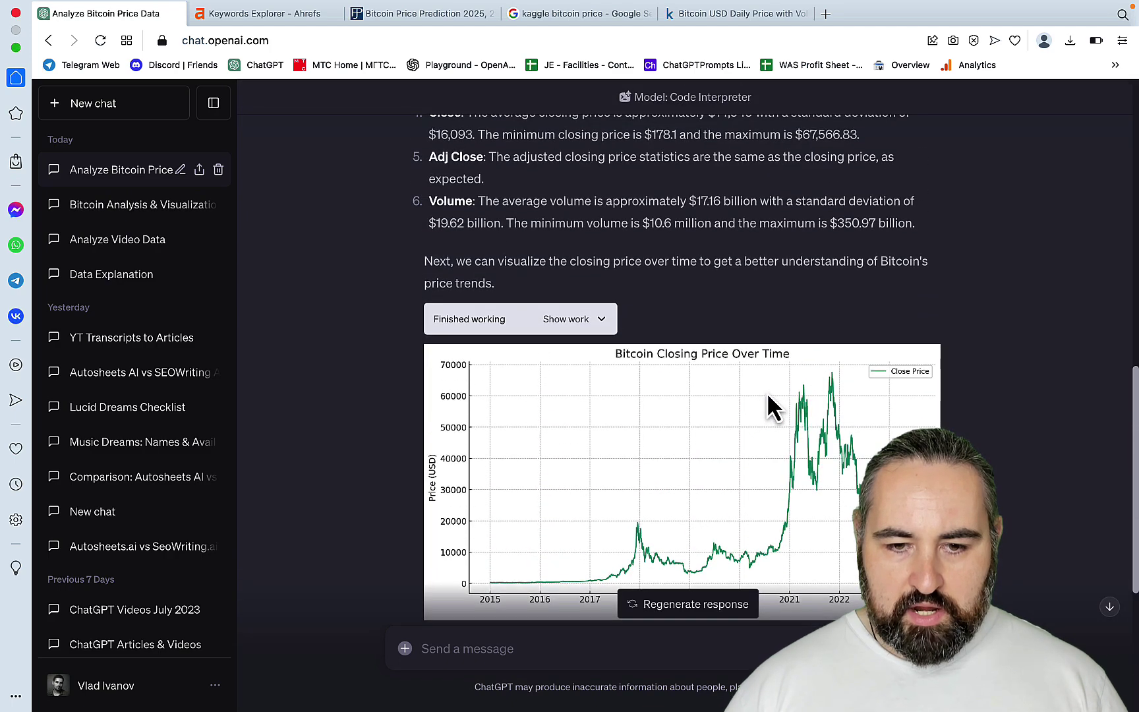
pyautogui.scroll(2, 753, 388)
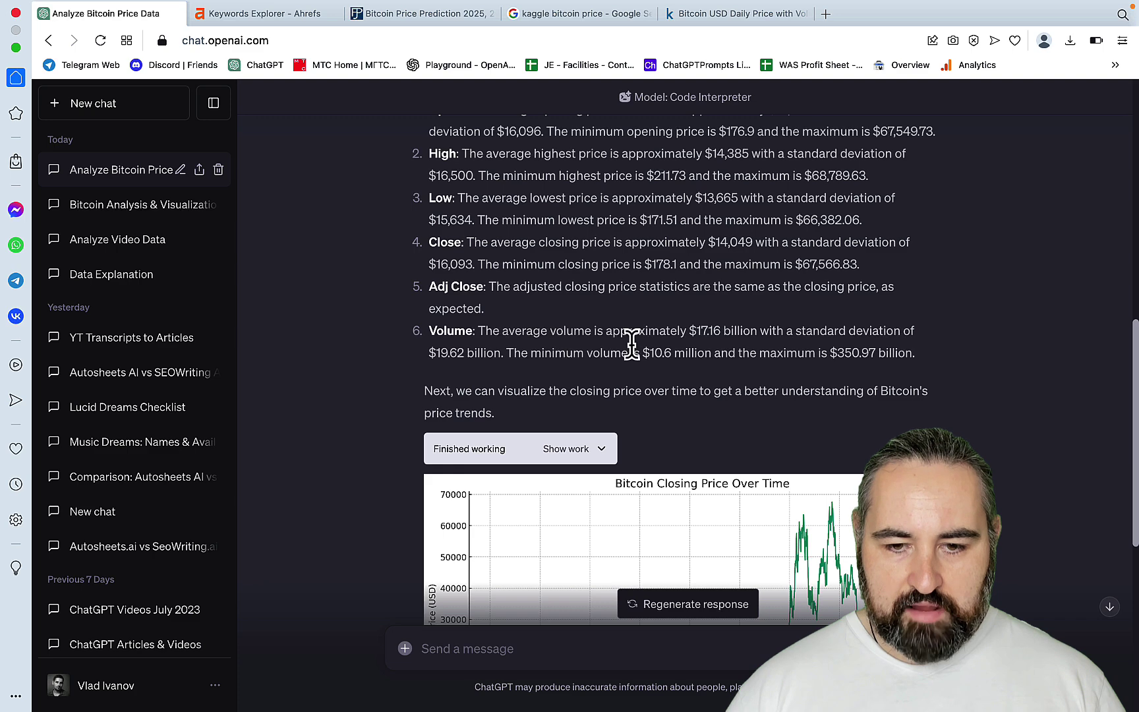
pyautogui.scroll(2, 704, 385)
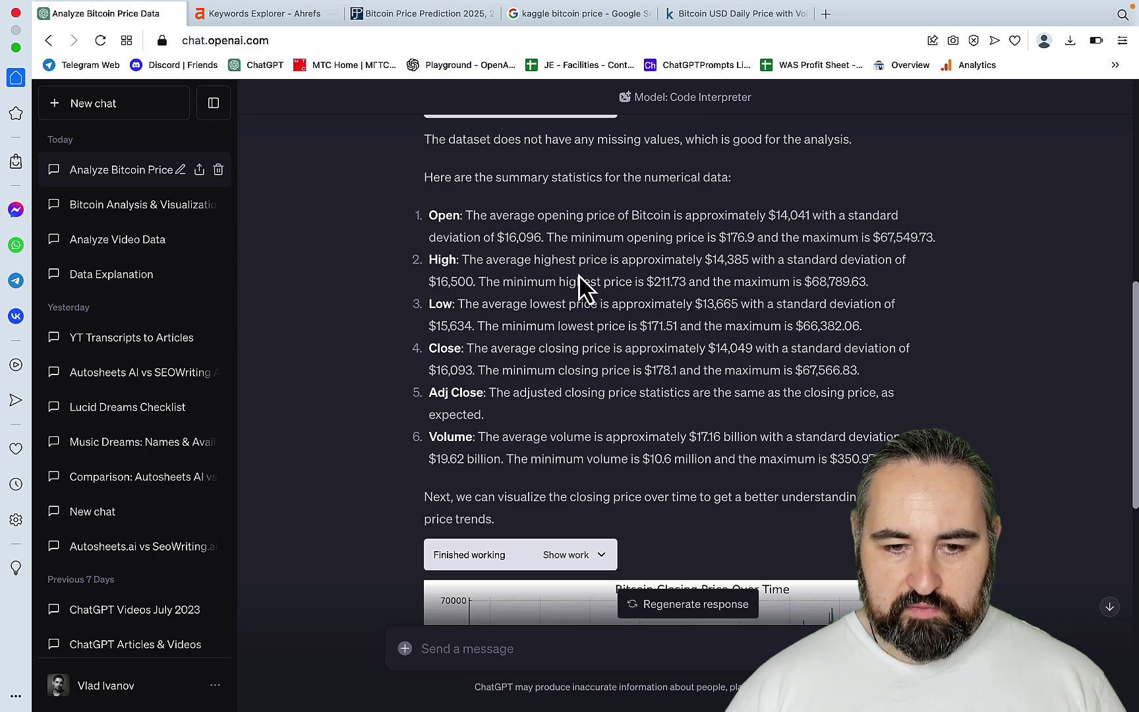
pyautogui.scroll(-1, 649, 362)
pyautogui.scroll(-9, 649, 362)
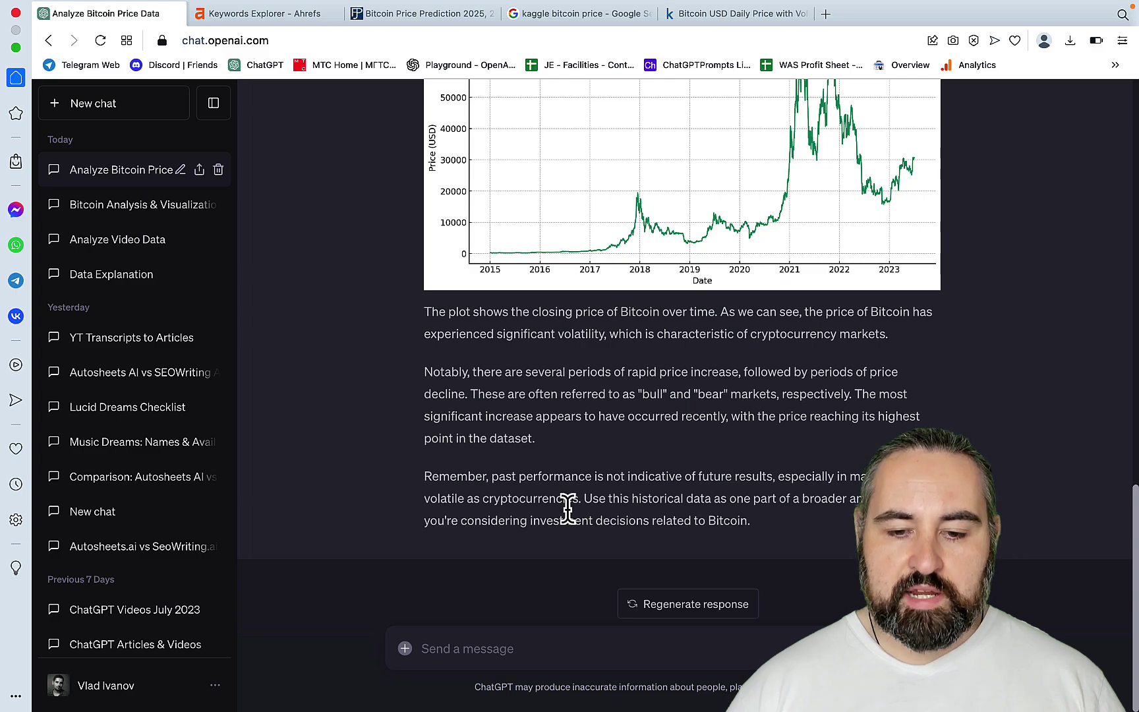
# Scroll through the Bitcoin Price Prediction article to see which forecast years it covers.
pyautogui.click(423, 13)
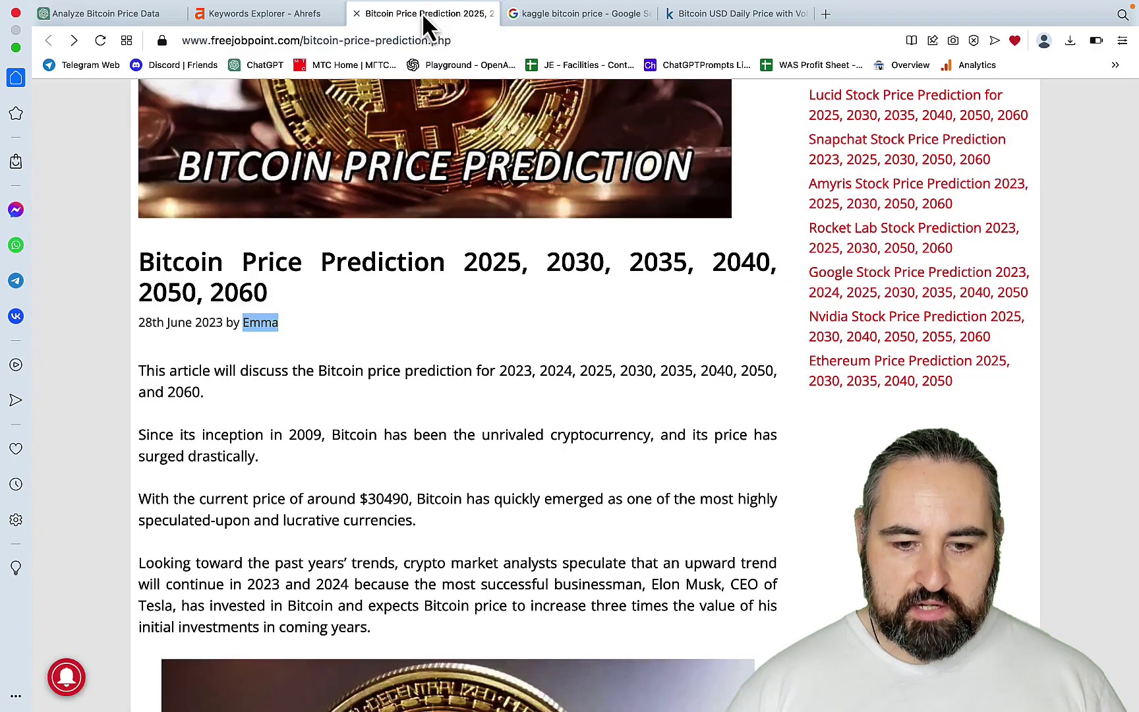
pyautogui.scroll(-10, 524, 346)
pyautogui.scroll(-14, 525, 356)
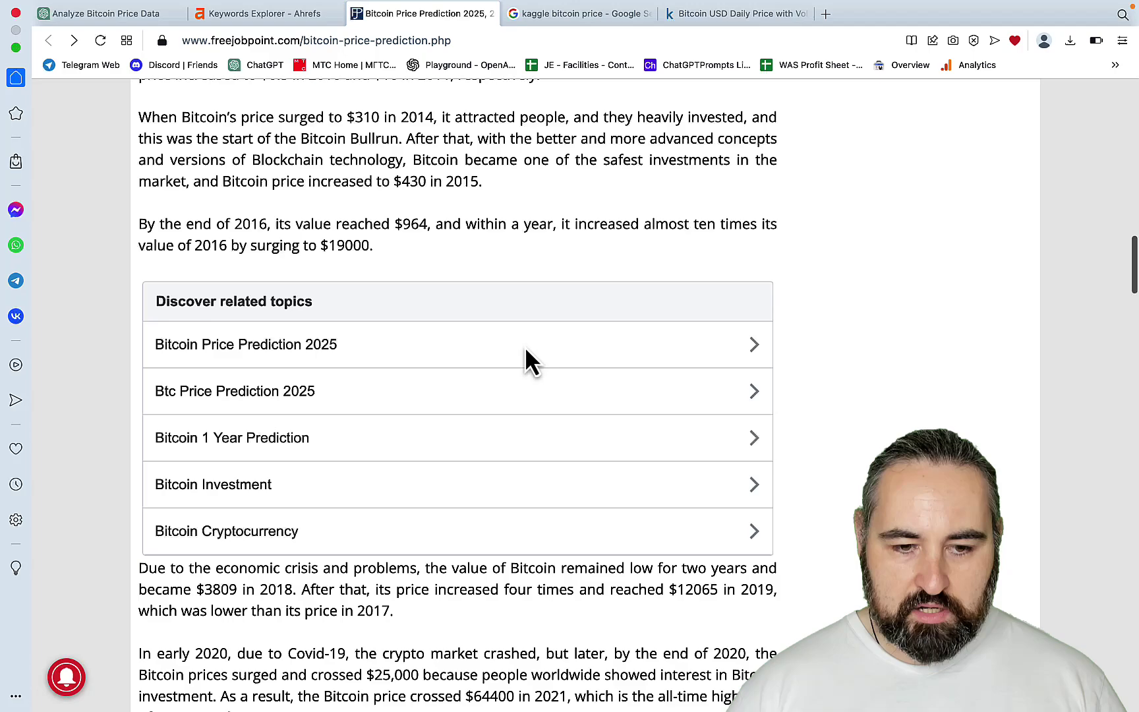
pyautogui.scroll(-2, 525, 346)
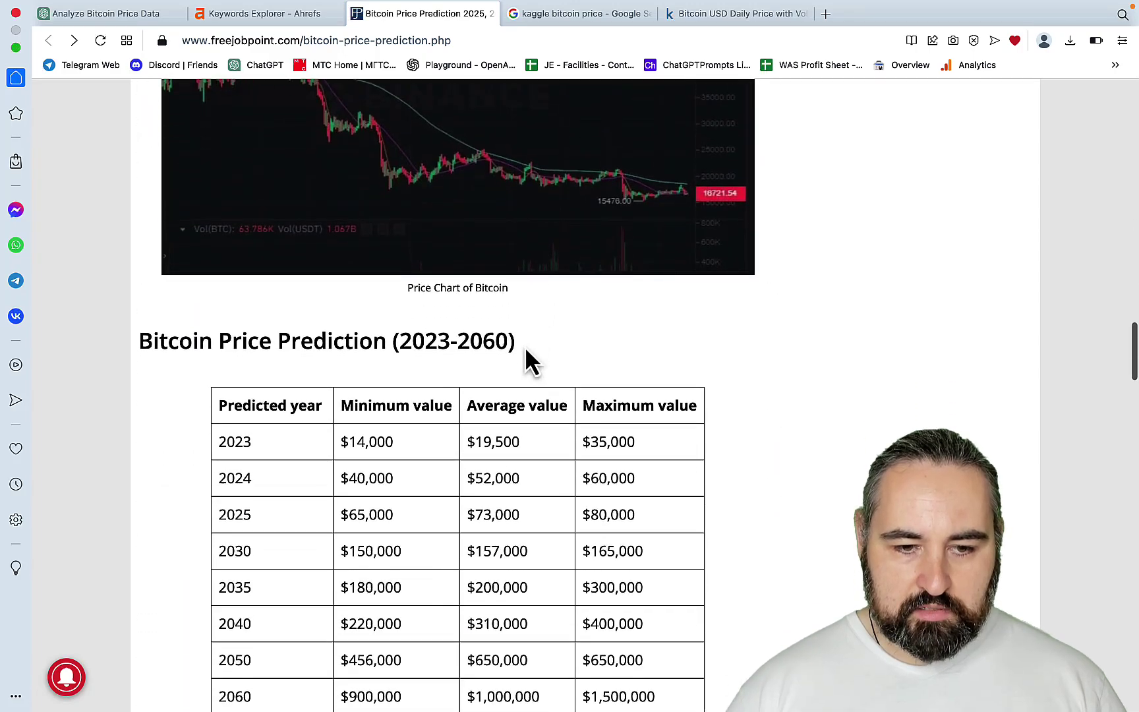
pyautogui.scroll(15, 525, 346)
pyautogui.scroll(-5, 525, 346)
pyautogui.scroll(-1, 524, 346)
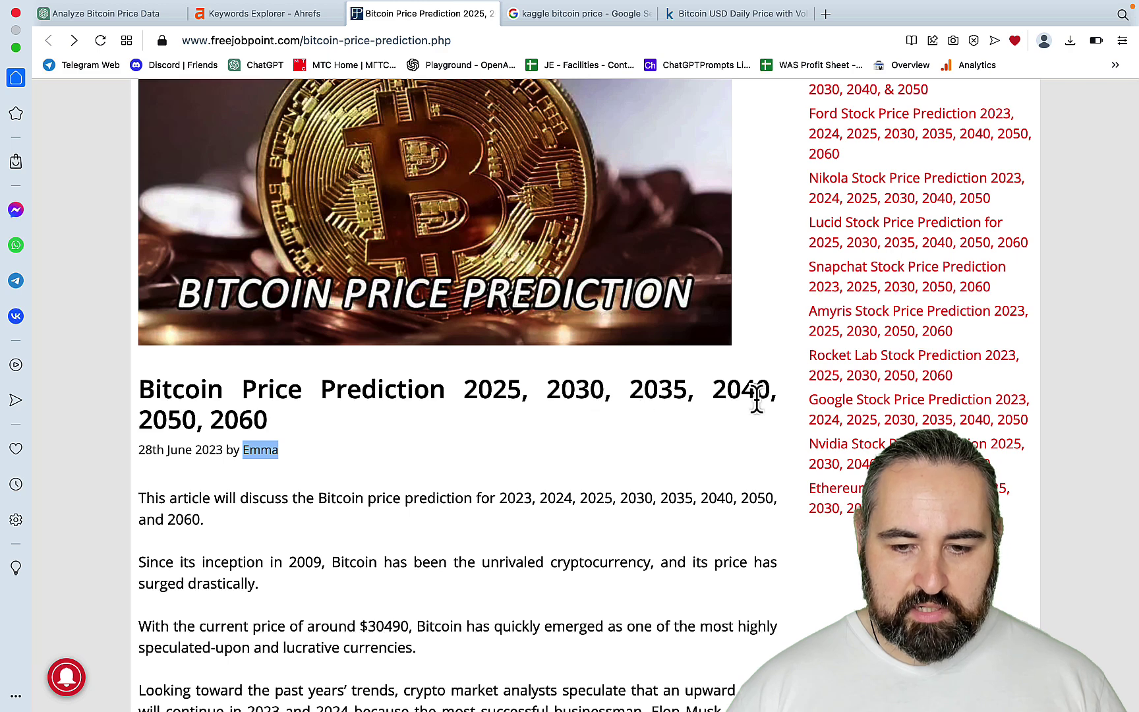
# Draft a prompt asking for a simple regression of Bitcoin's price for 2035, 2040, 2050 and 2060.
pyautogui.click(105, 13)
pyautogui.write('ba')
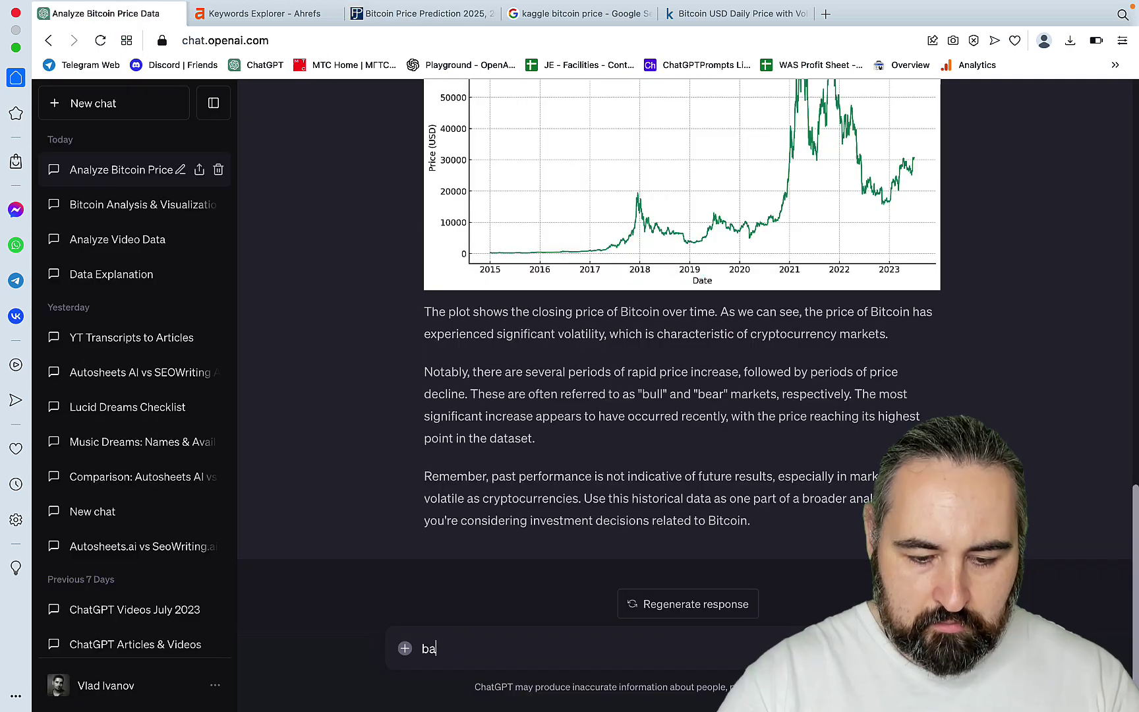
pyautogui.write('sed on the ')
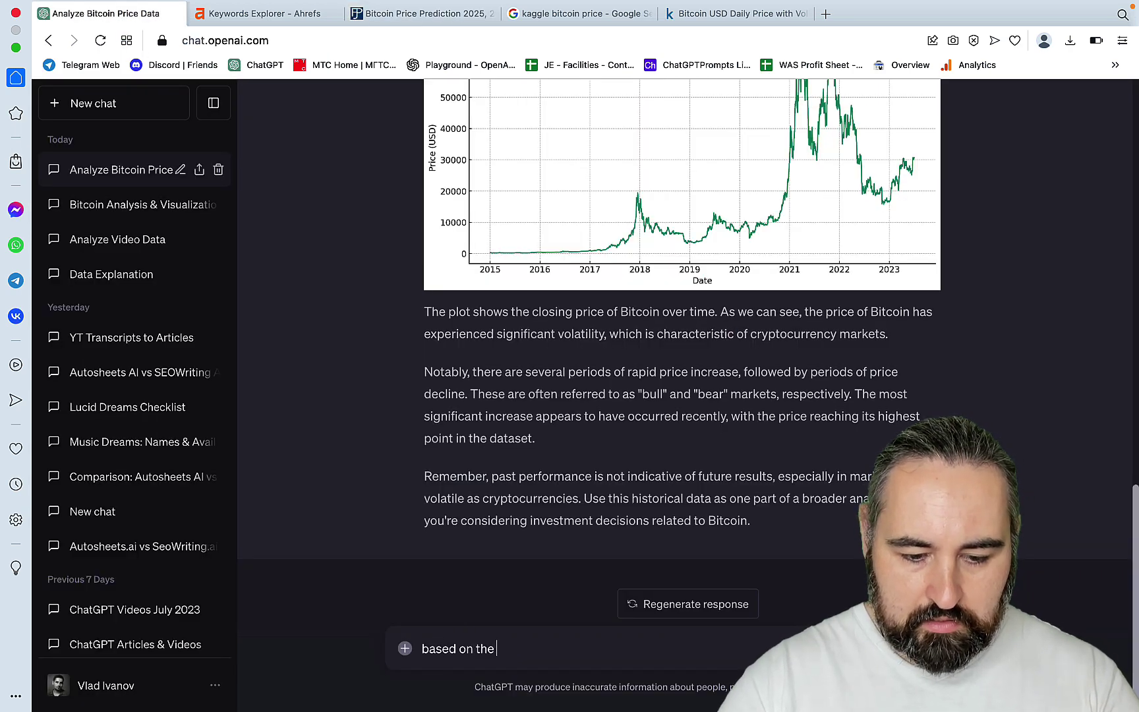
pyautogui.write('simple cor')
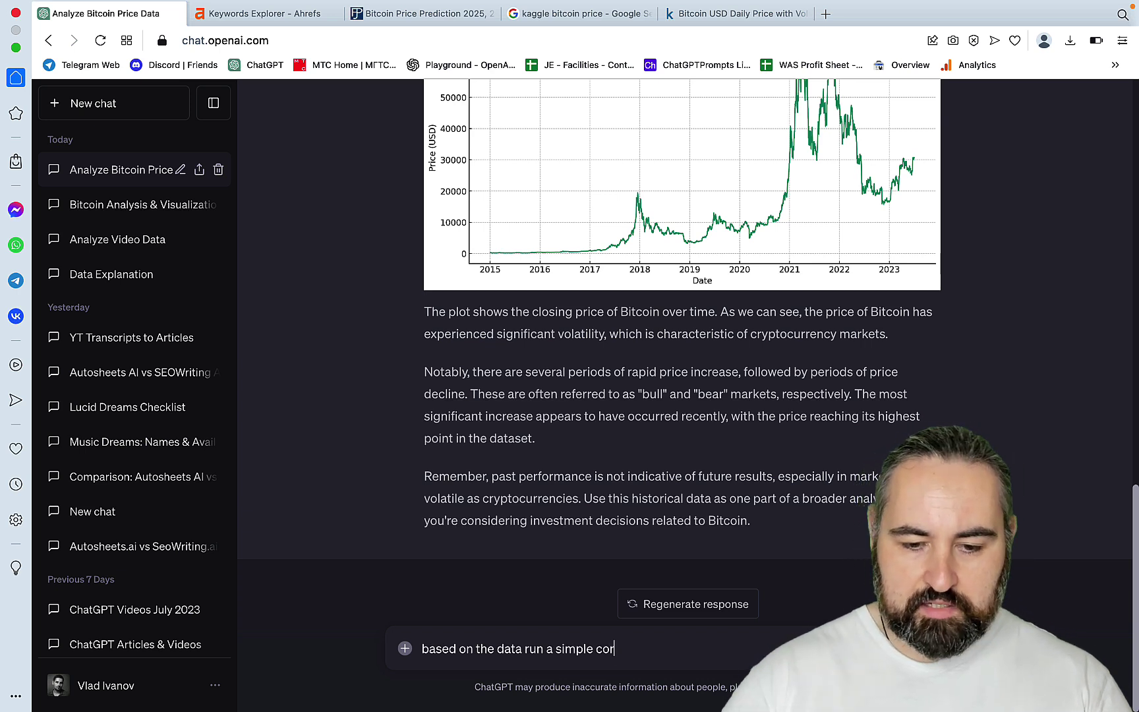
pyautogui.write('gression to determine the pri')
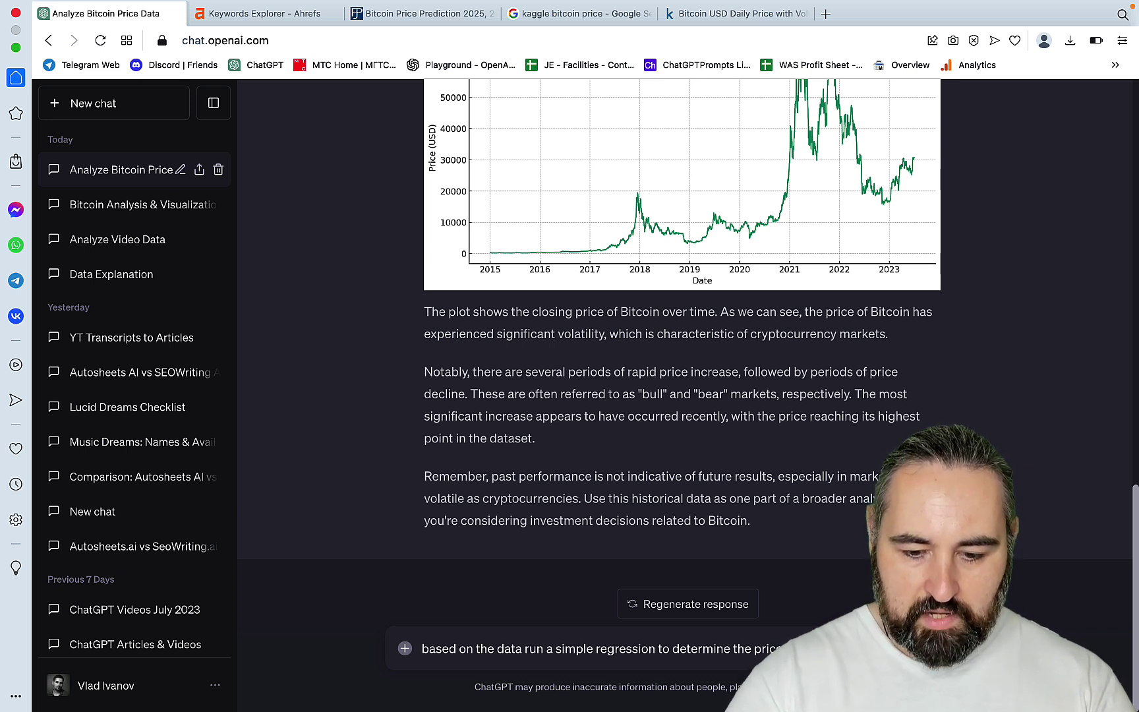
pyautogui.click(424, 13)
pyautogui.click(165, 14)
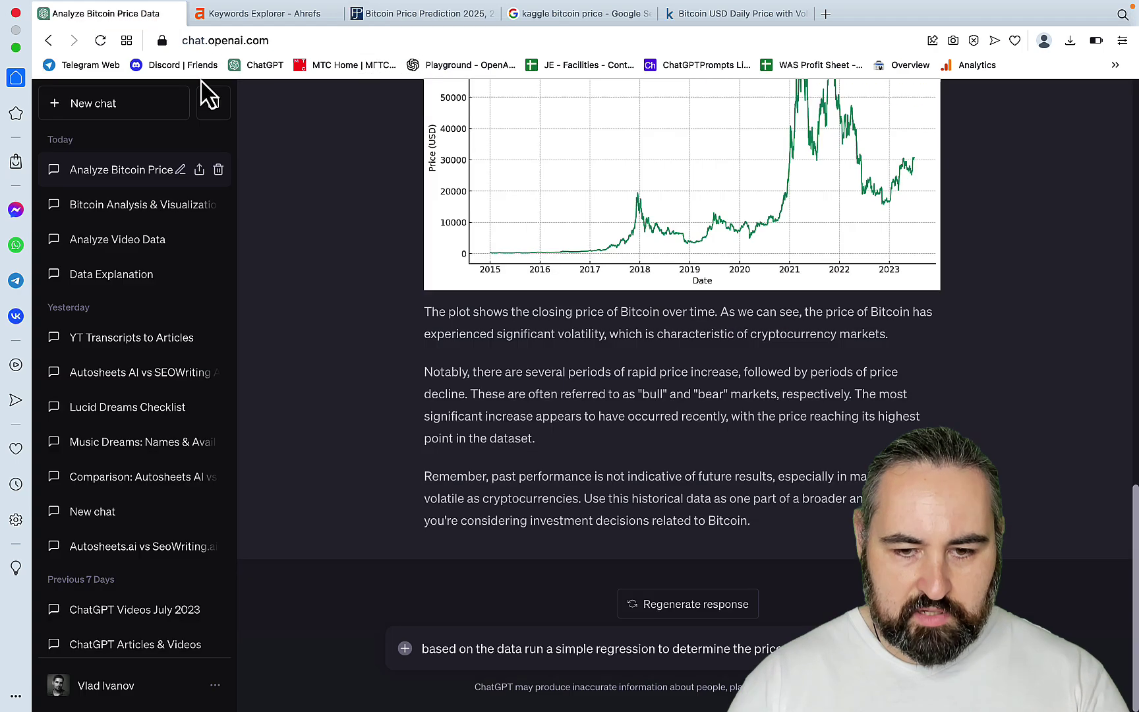
pyautogui.click(371, 13)
pyautogui.click(148, 18)
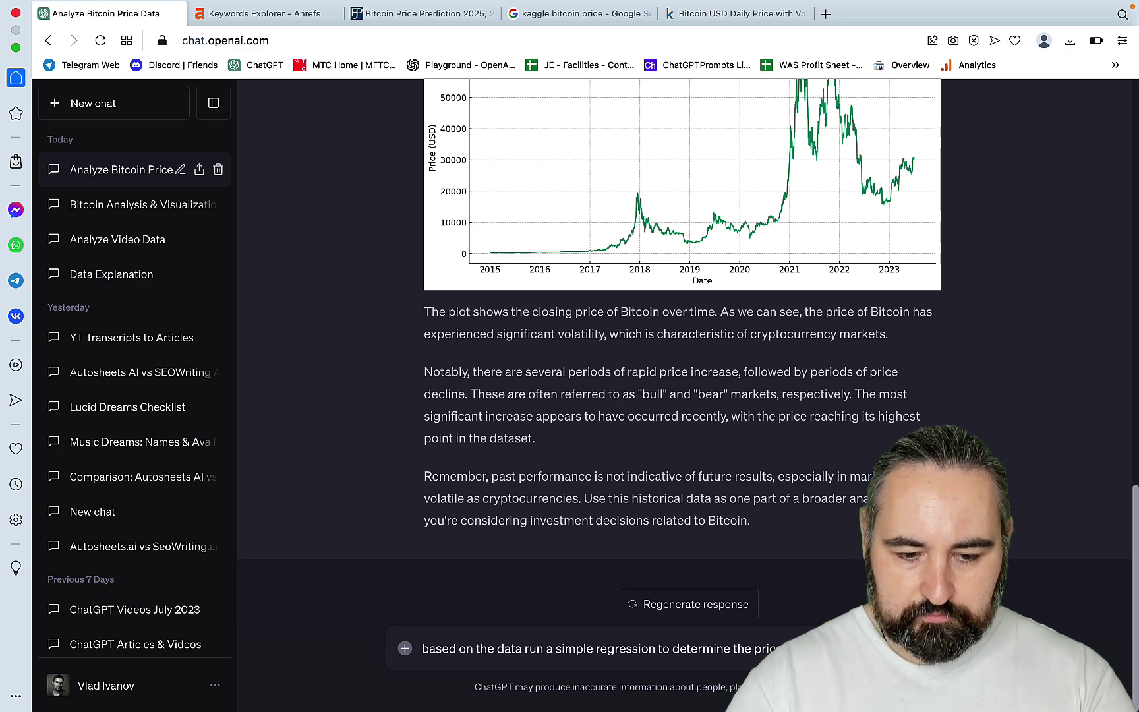
pyautogui.write('2035,')
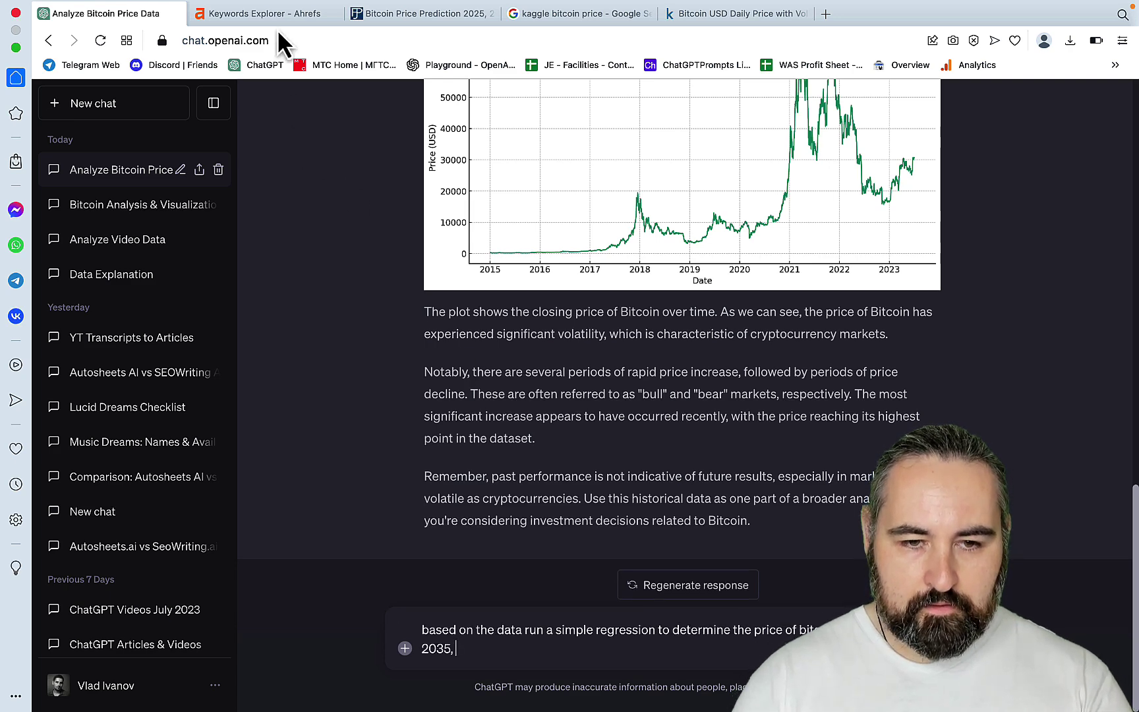
pyautogui.click(218, 16)
pyautogui.click(402, 13)
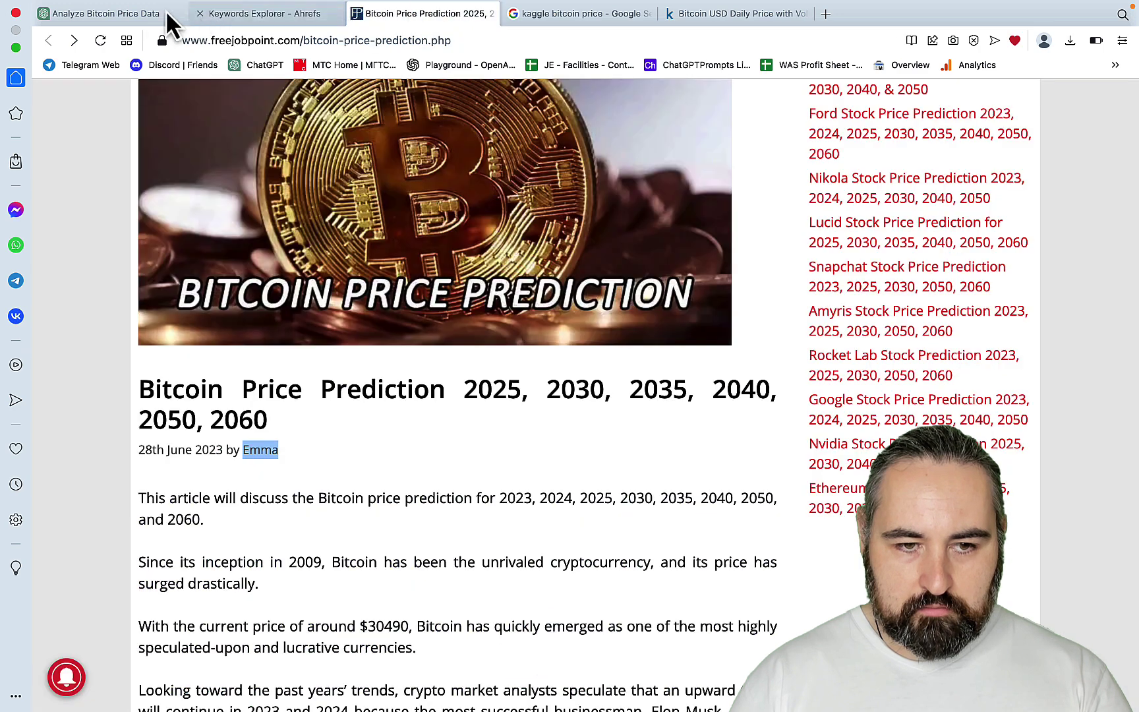
pyautogui.click(137, 10)
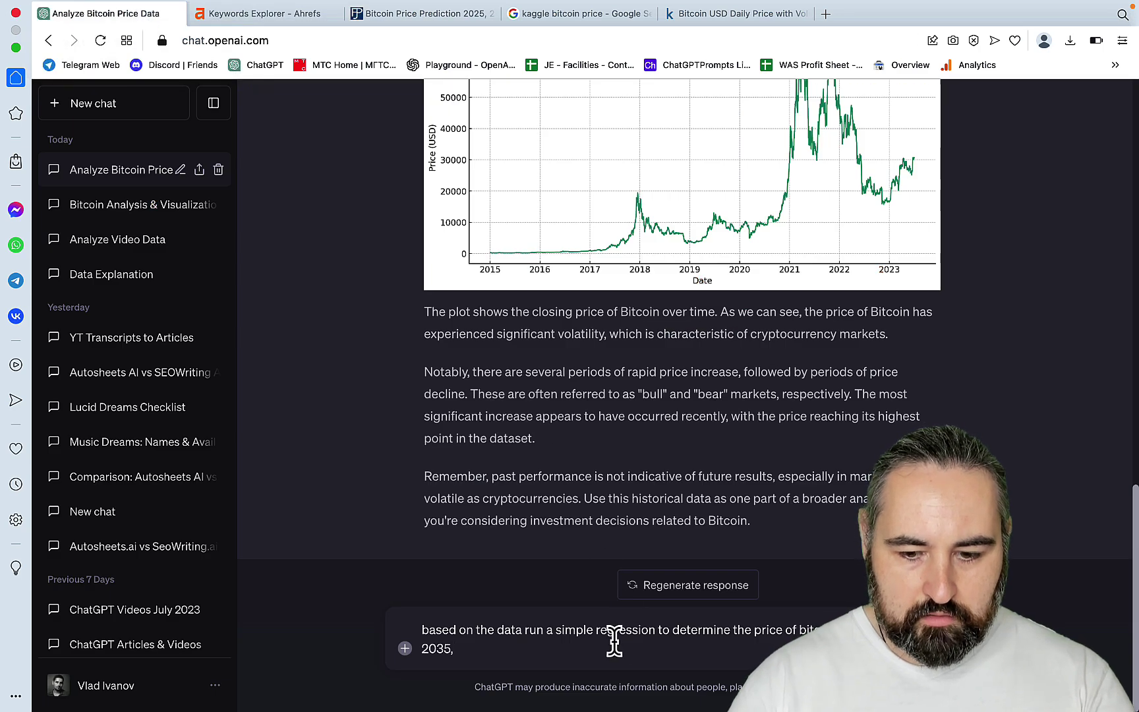
pyautogui.write('2040, 205')
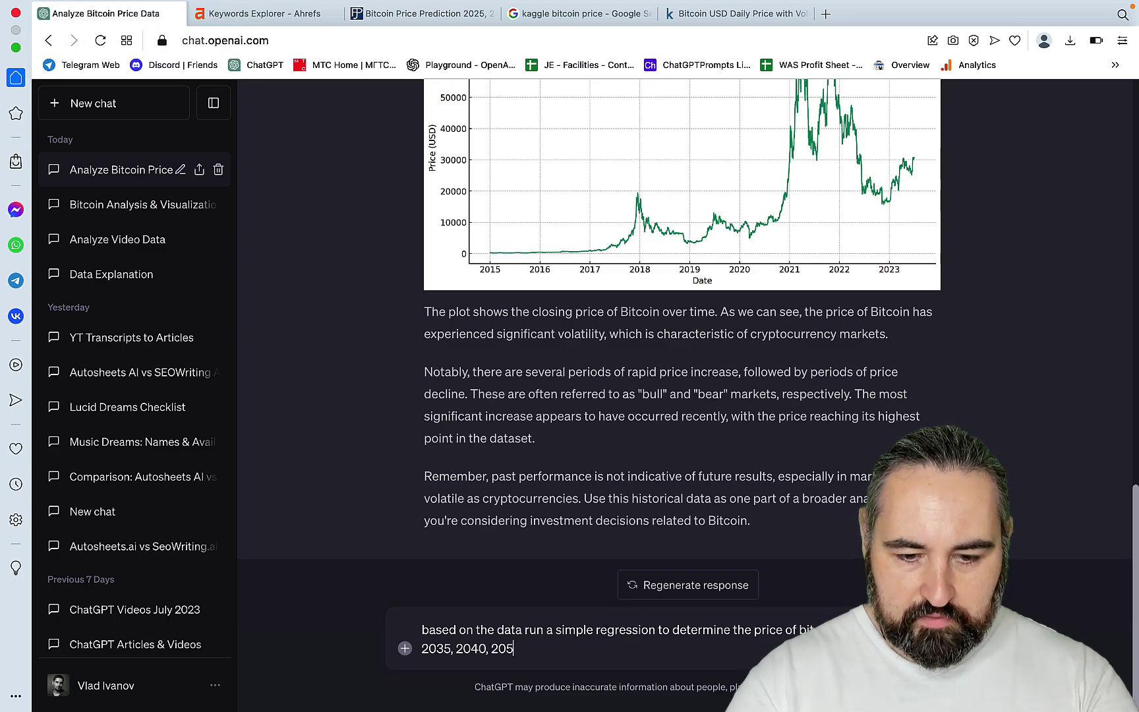
pyautogui.write('0 amnd 2060. Show the forecasted values in a tab')
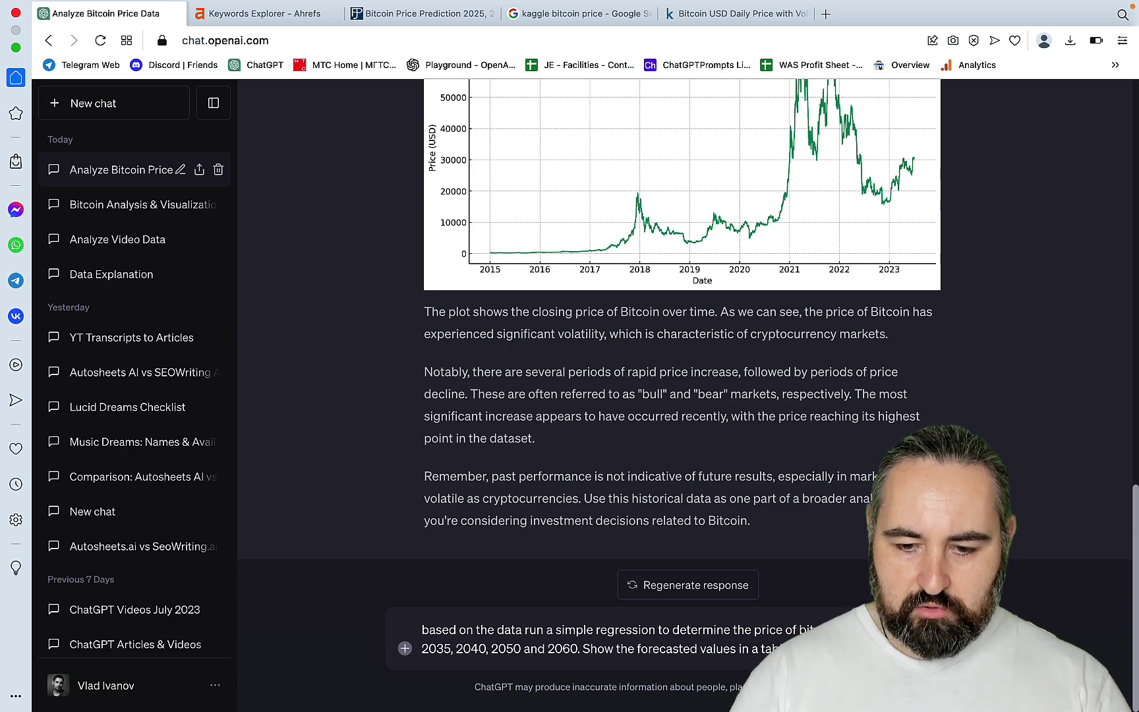
# Send the regression request and get a price table from 42148.87 USD (2025) to 213234.97 USD (2060).
pyautogui.press('Return')
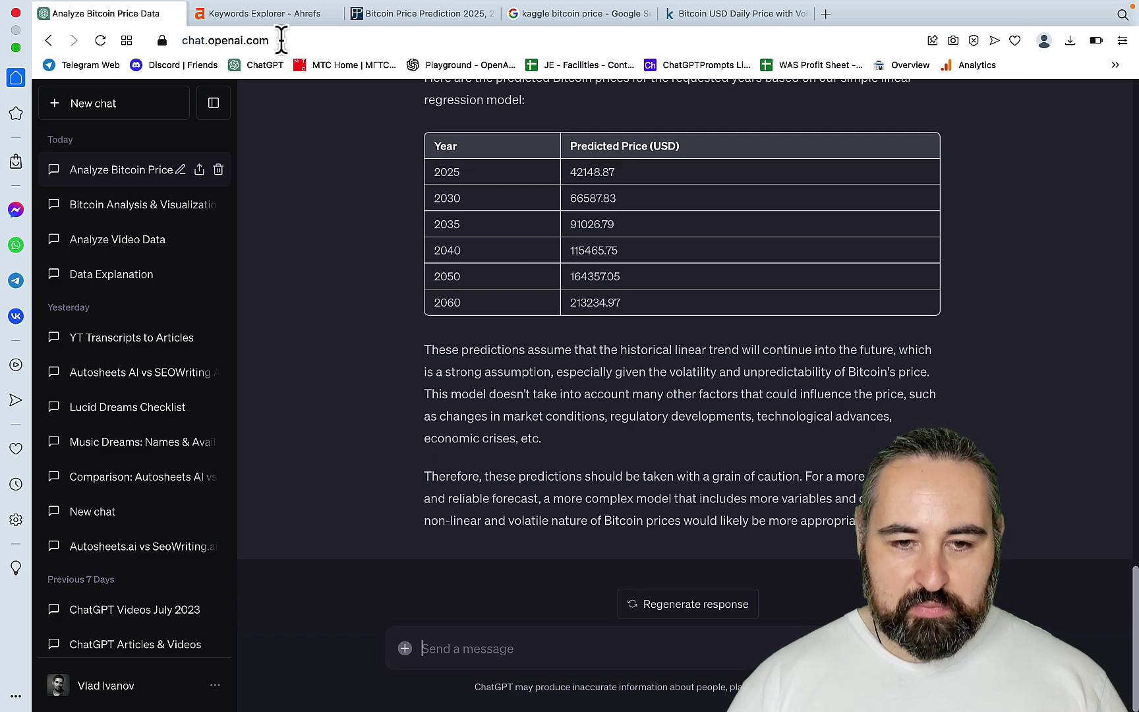
# Scroll the freejobpoint.com article to its 2023–2060 forecast table, which peaks at $1,500,000.
pyautogui.click(398, 18)
pyautogui.scroll(-10, 440, 400)
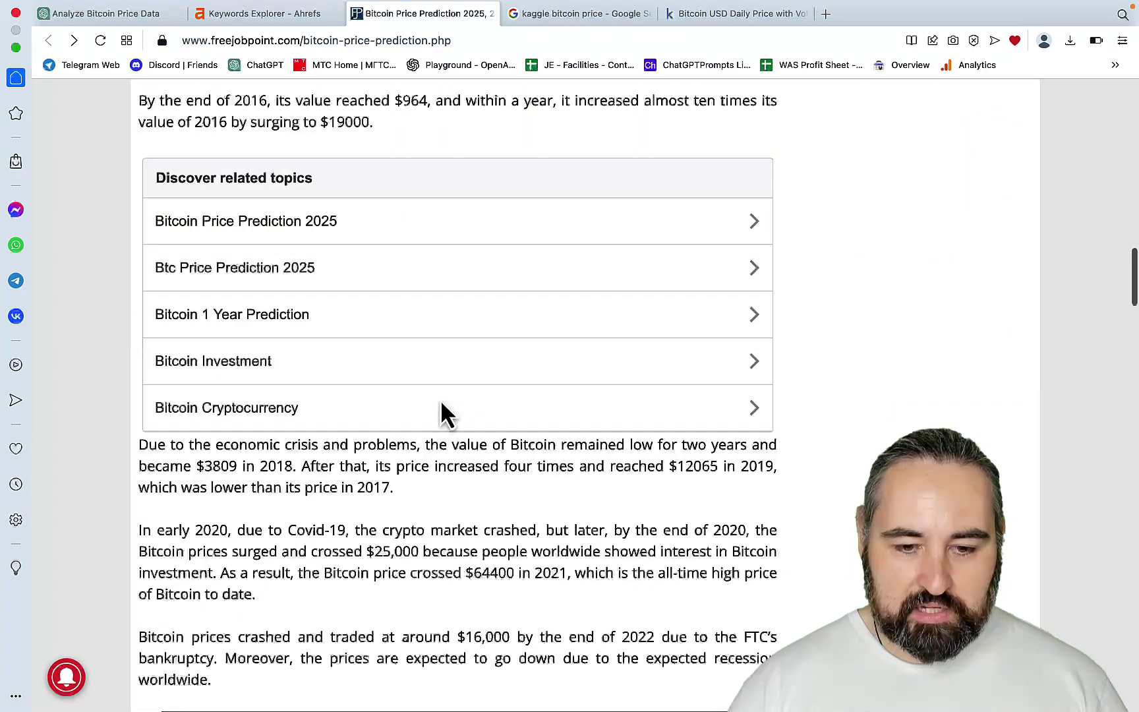
pyautogui.scroll(-15, 440, 402)
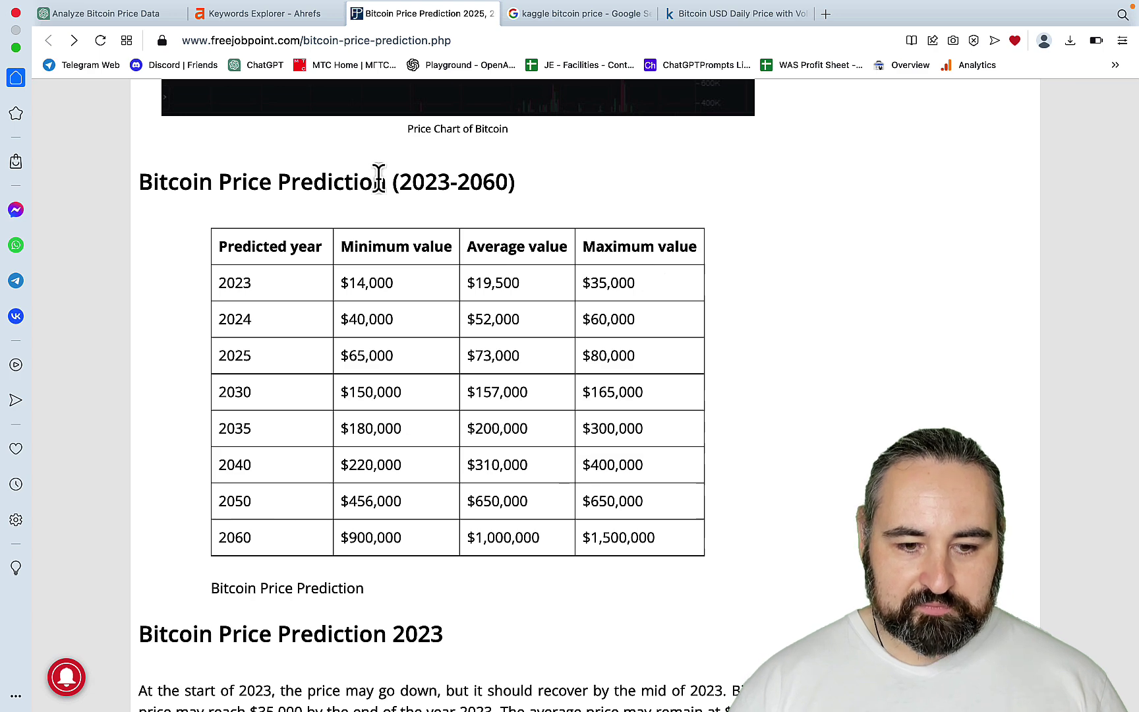
pyautogui.click(123, 11)
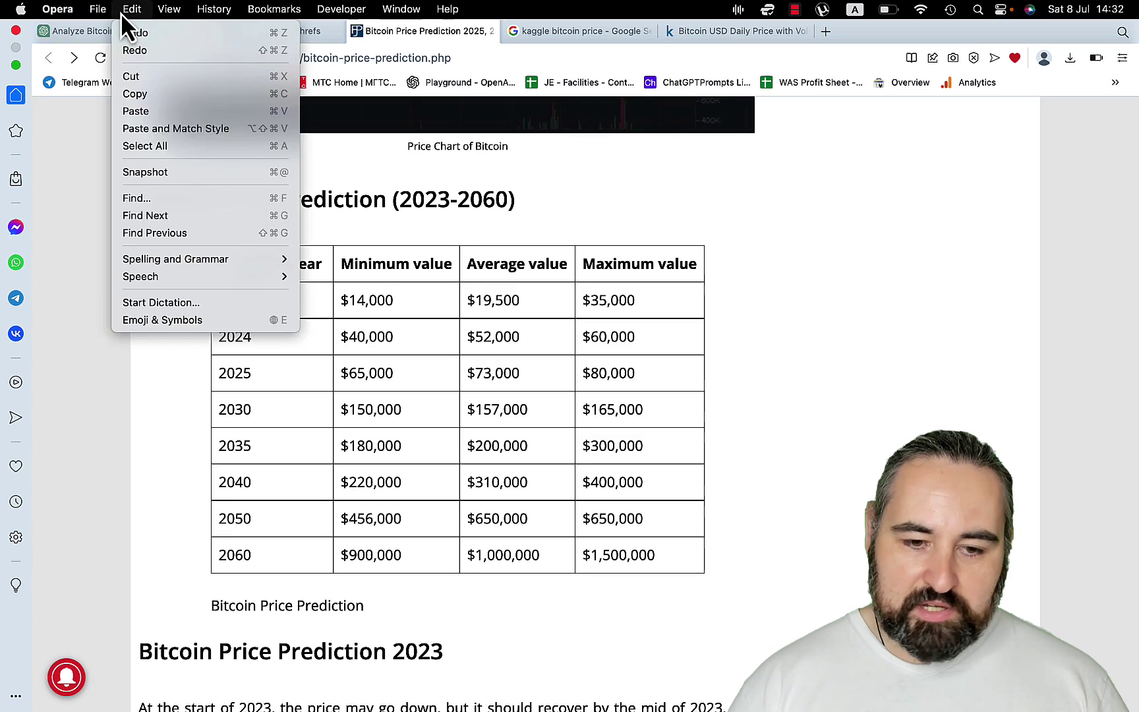
pyautogui.click(548, 359)
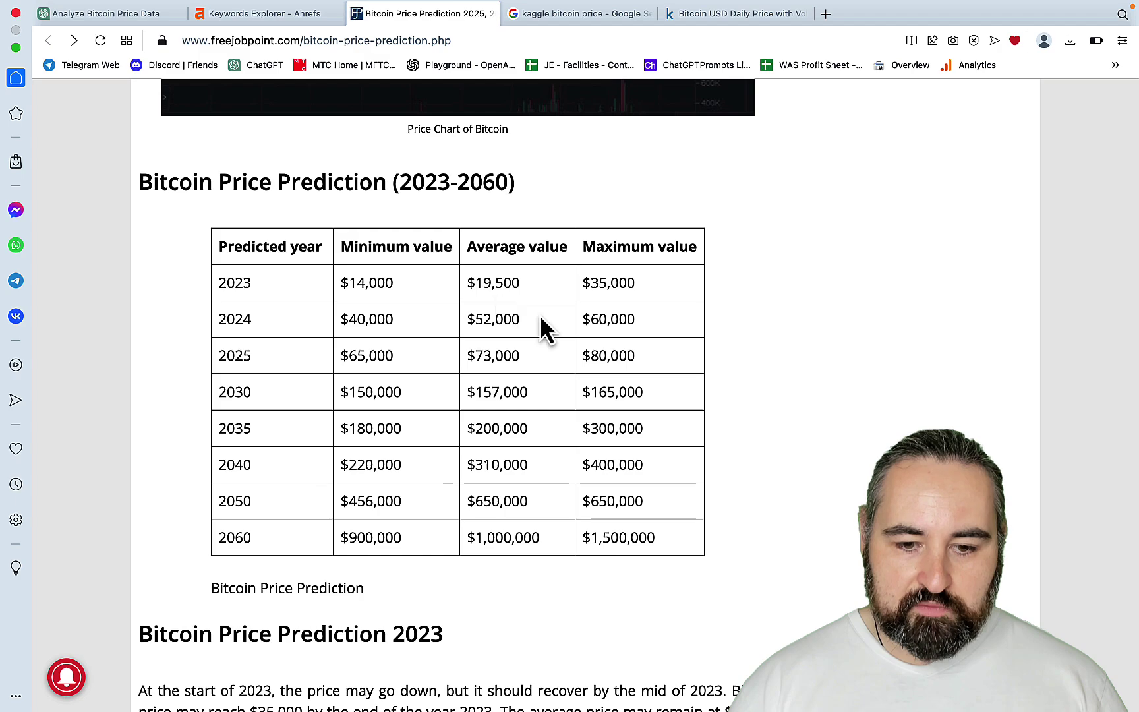
pyautogui.scroll(-8, 540, 318)
pyautogui.scroll(15, 540, 319)
pyautogui.scroll(-6, 540, 319)
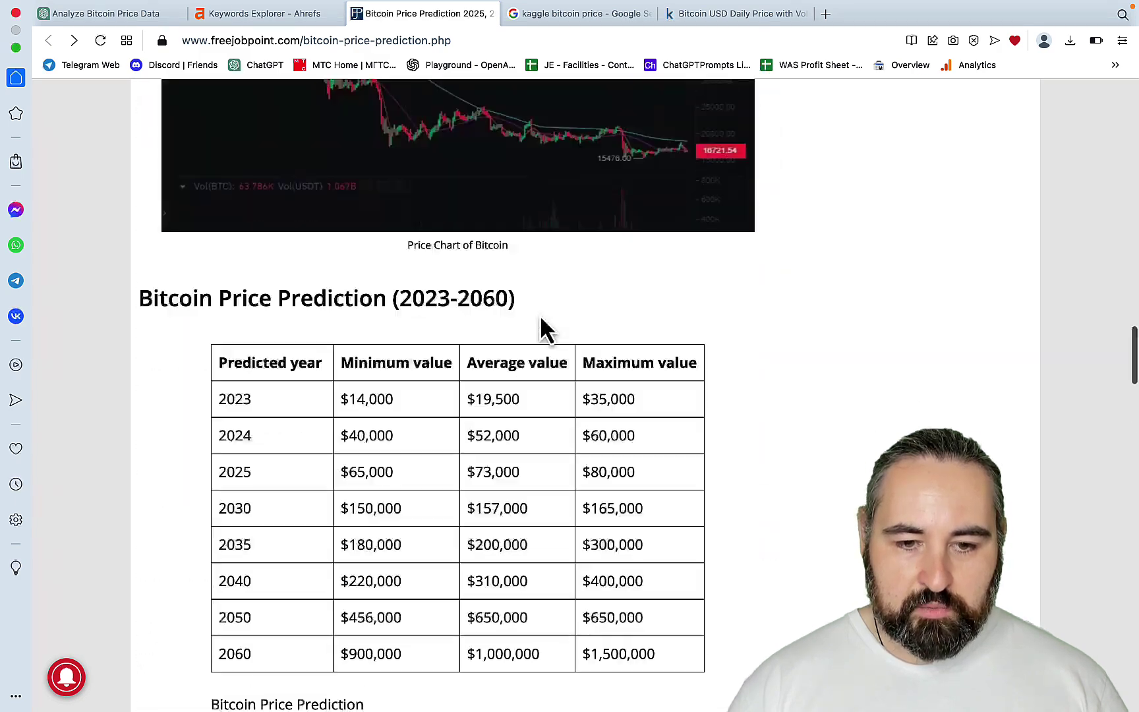
pyautogui.scroll(-7, 540, 323)
pyautogui.scroll(1, 540, 323)
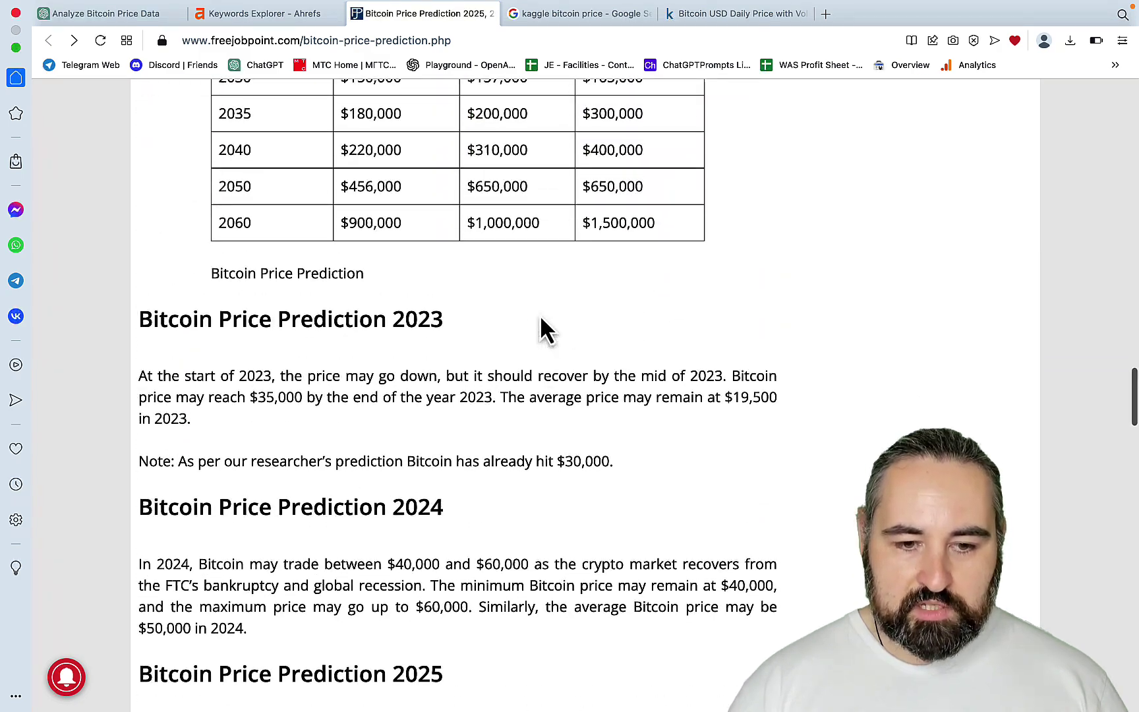
# Ask ChatGPT to redo the Bitcoin price predictions taking halving events into account.
pyautogui.click(120, 16)
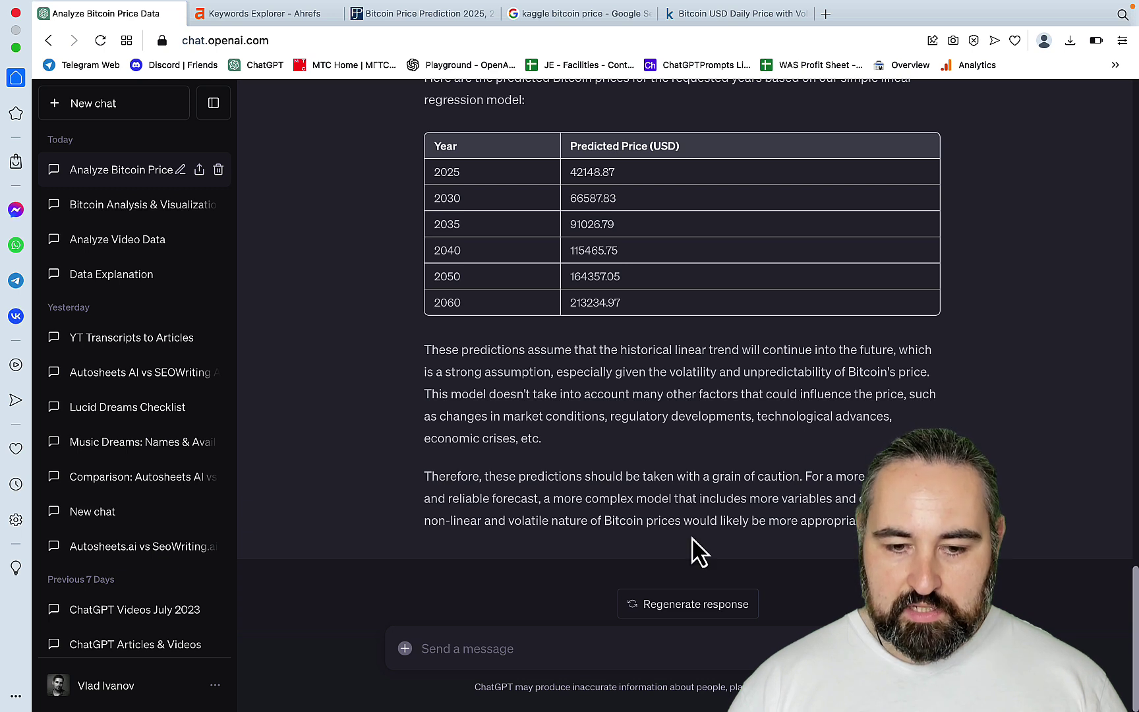
pyautogui.click(453, 649)
pyautogui.write('tr')
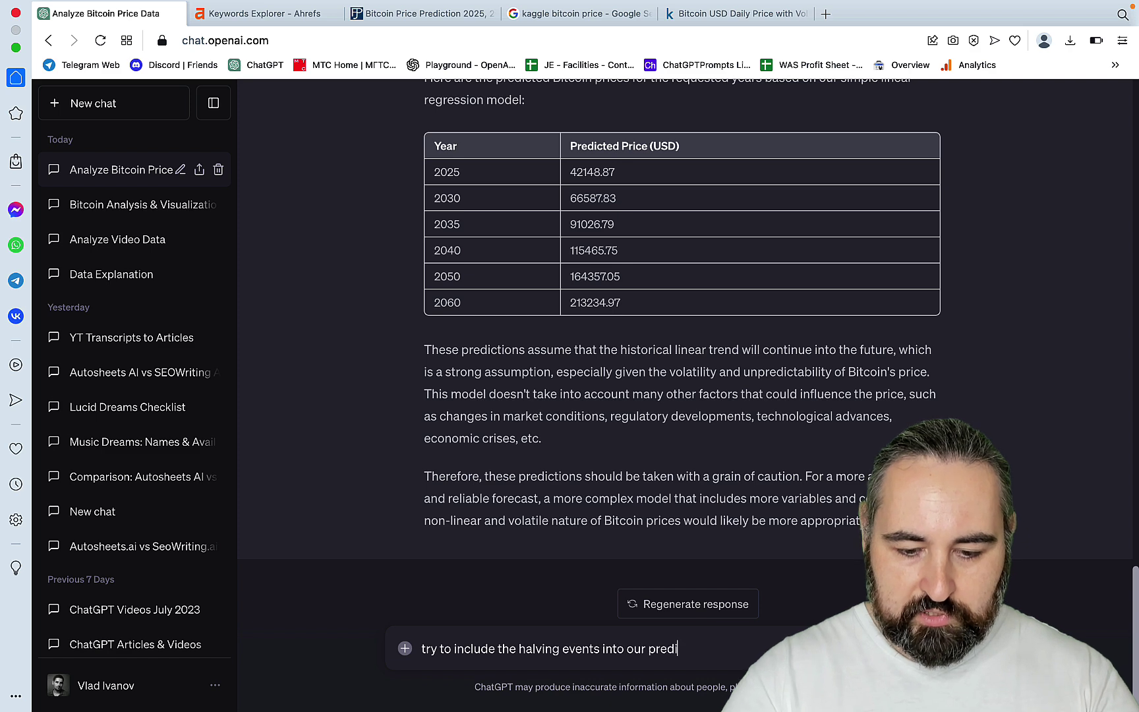
pyautogui.press('Return')
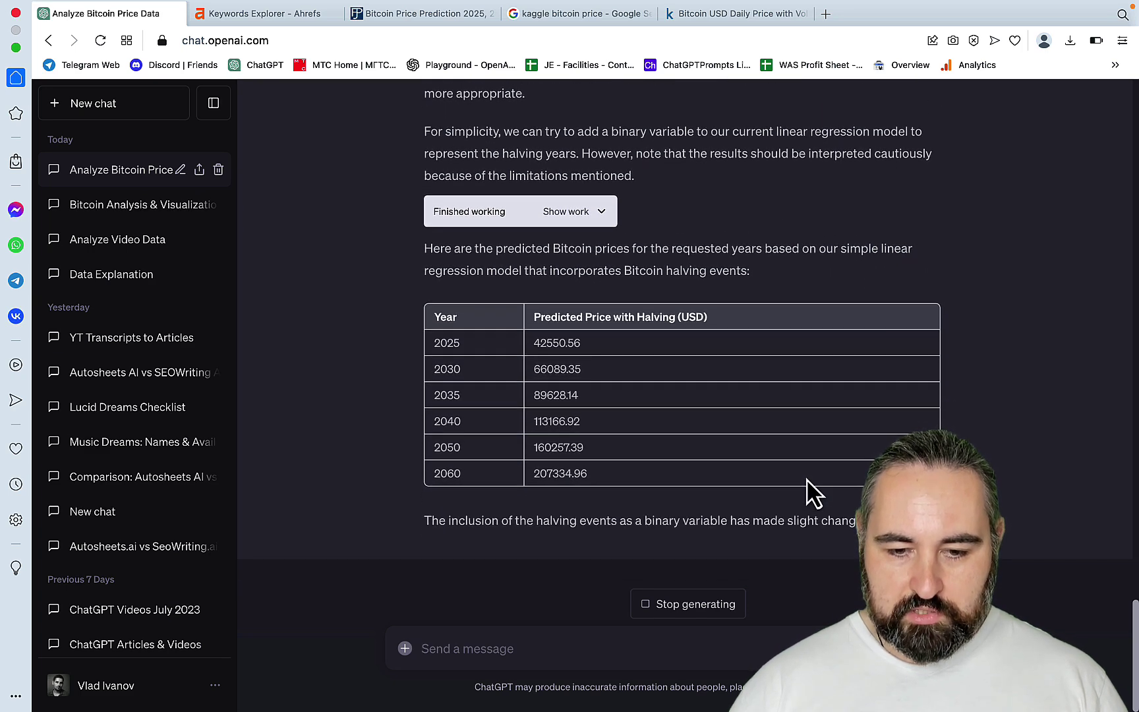
# Review the revised table, rising from 42550.56 USD in 2025 to 207334.96 USD in 2060.
pyautogui.scroll(10, 700, 448)
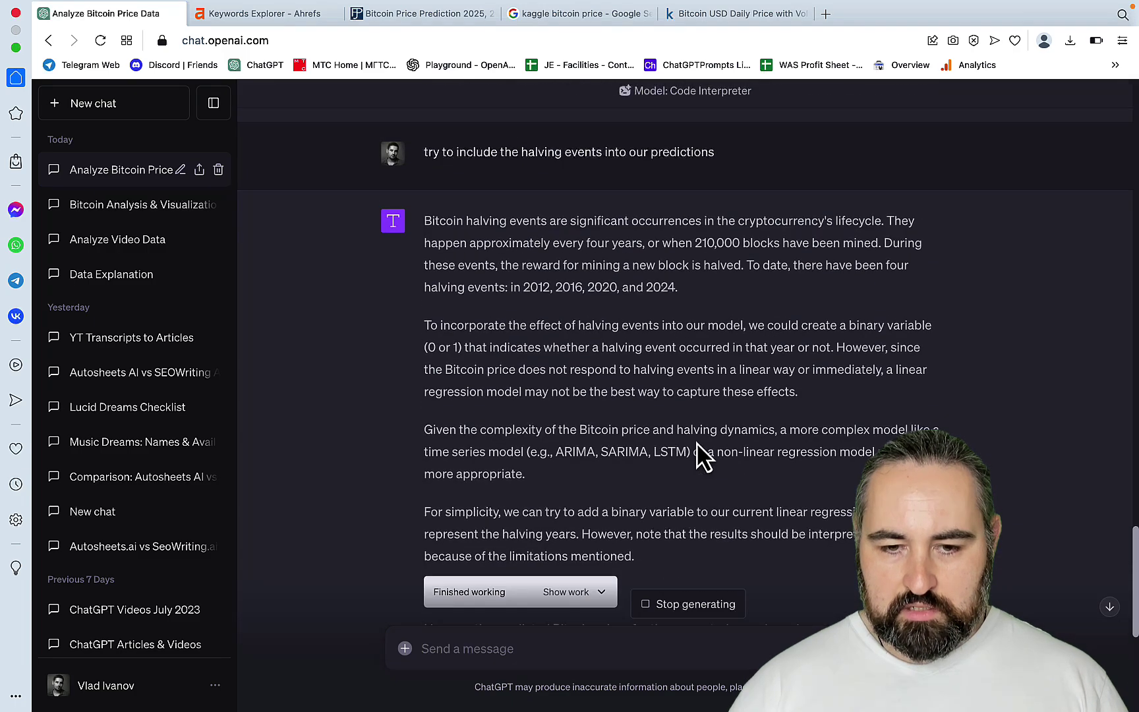
pyautogui.scroll(5, 696, 438)
pyautogui.scroll(-10, 696, 439)
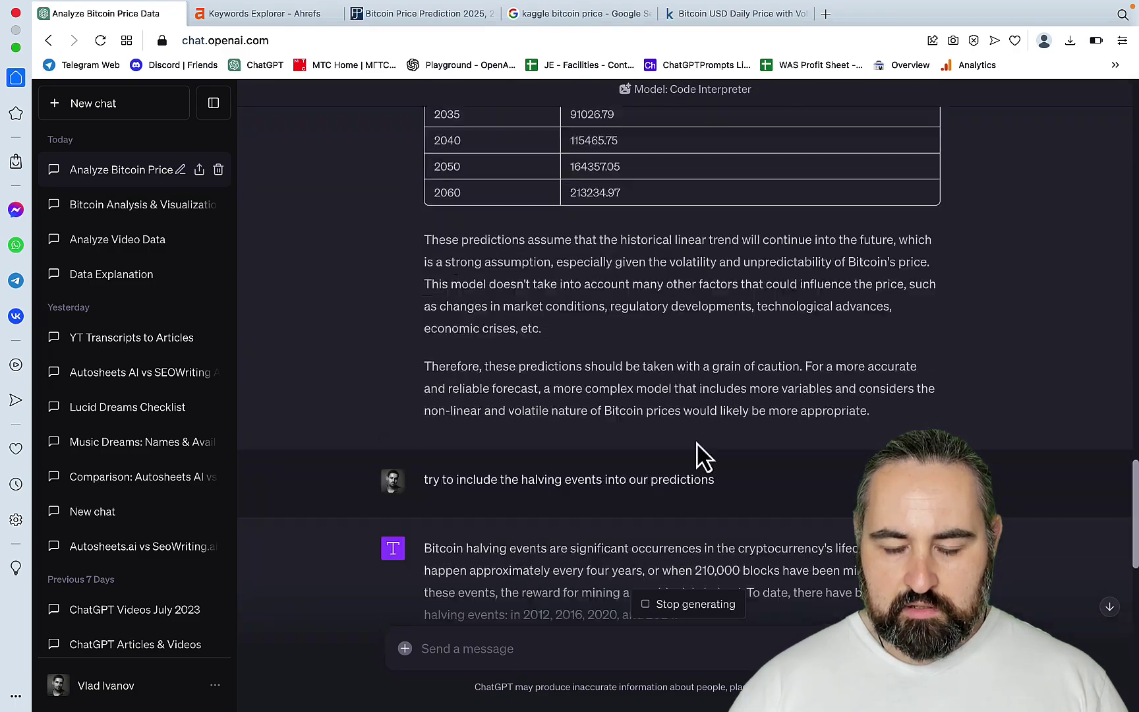
pyautogui.scroll(-10, 696, 438)
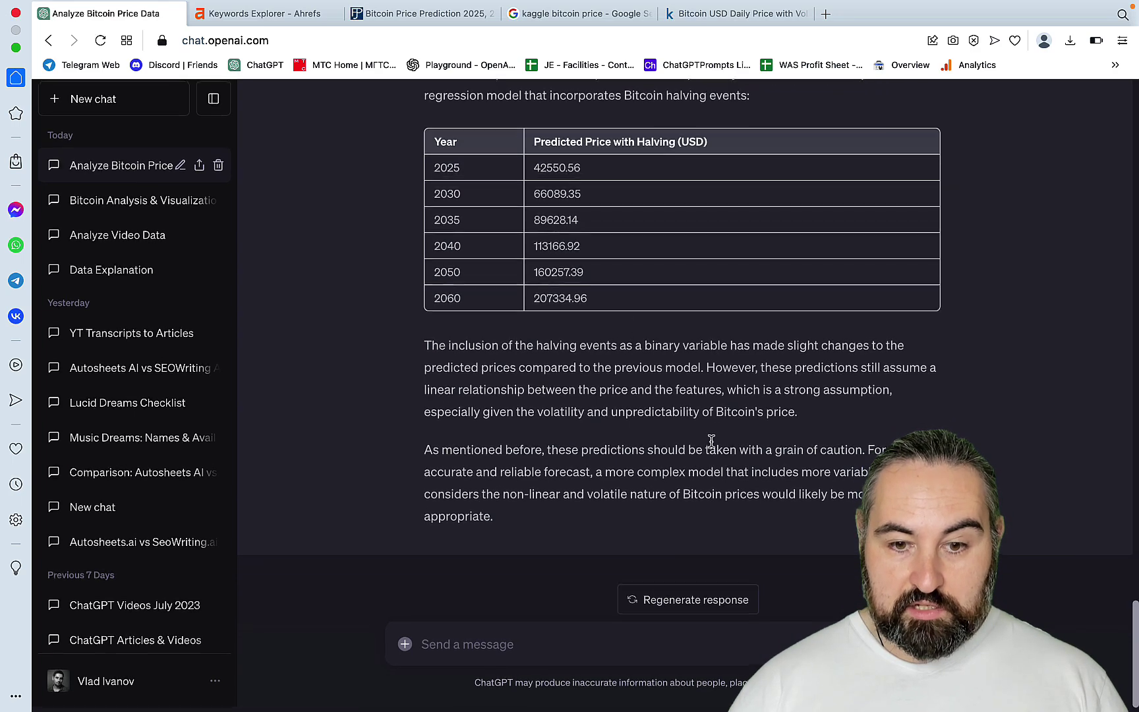
pyautogui.scroll(10, 715, 455)
pyautogui.scroll(-10, 711, 441)
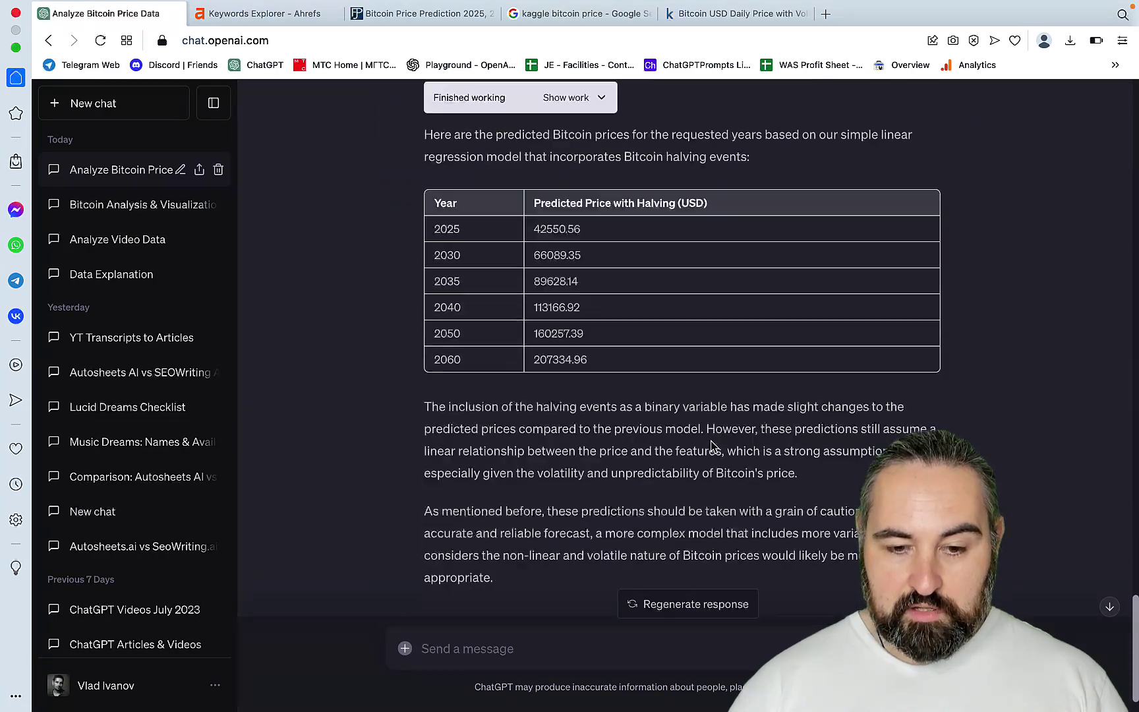
# Ask ChatGPT for a justification paragraph explaining each year's predicted Bitcoin price.
pyautogui.click(501, 647)
pyautogui.write('gibe')
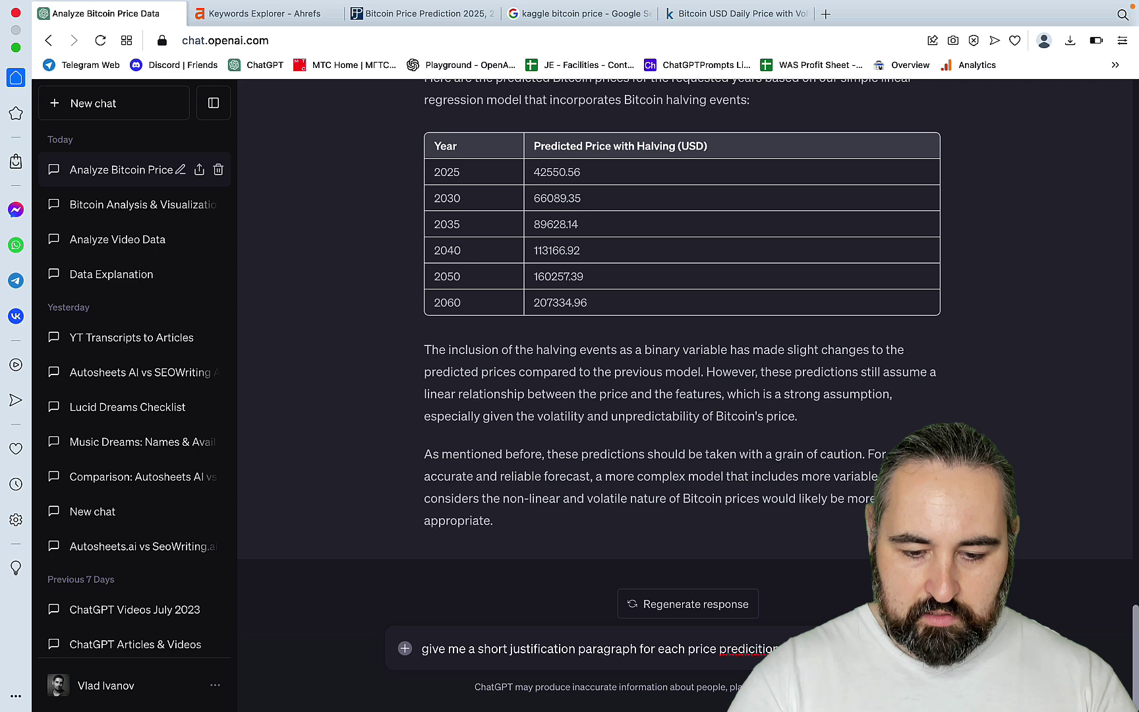
pyautogui.press('Return')
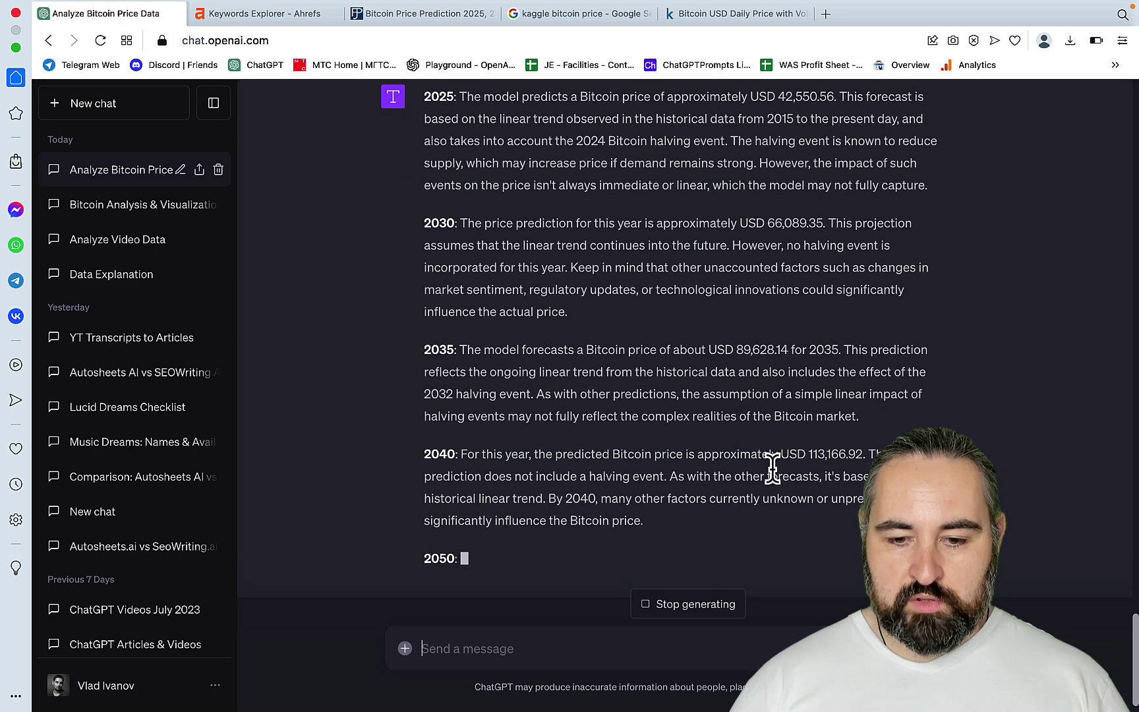
pyautogui.click(439, 21)
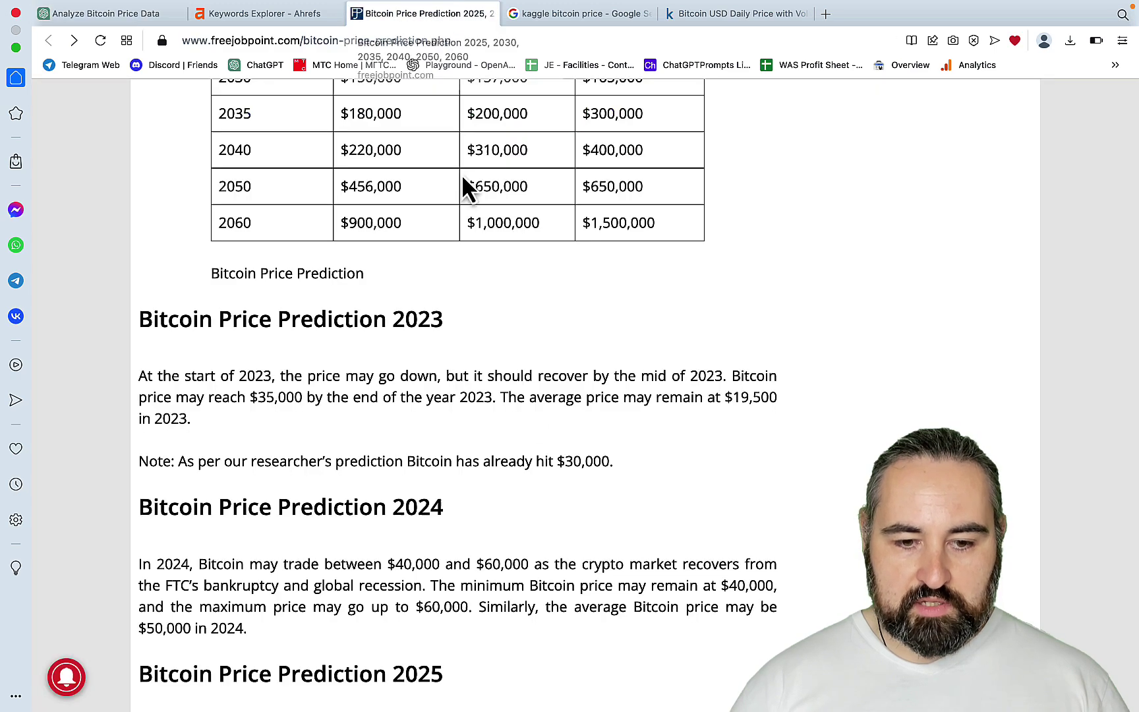
pyautogui.scroll(-2, 523, 501)
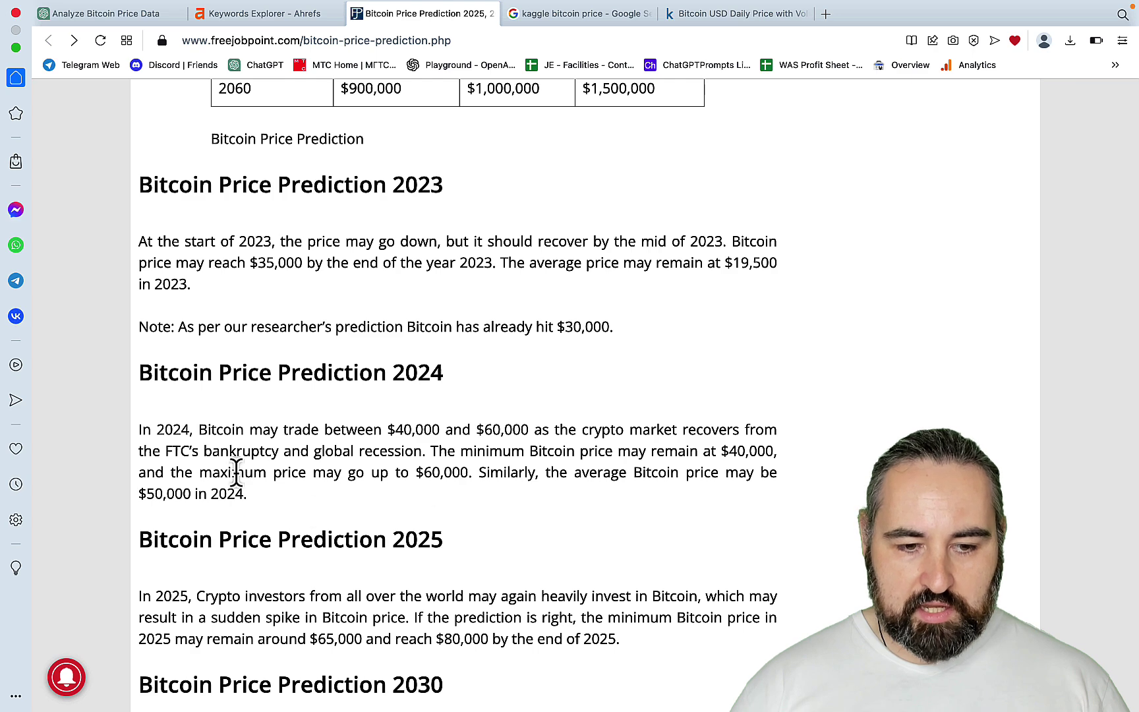
pyautogui.scroll(-2, 421, 523)
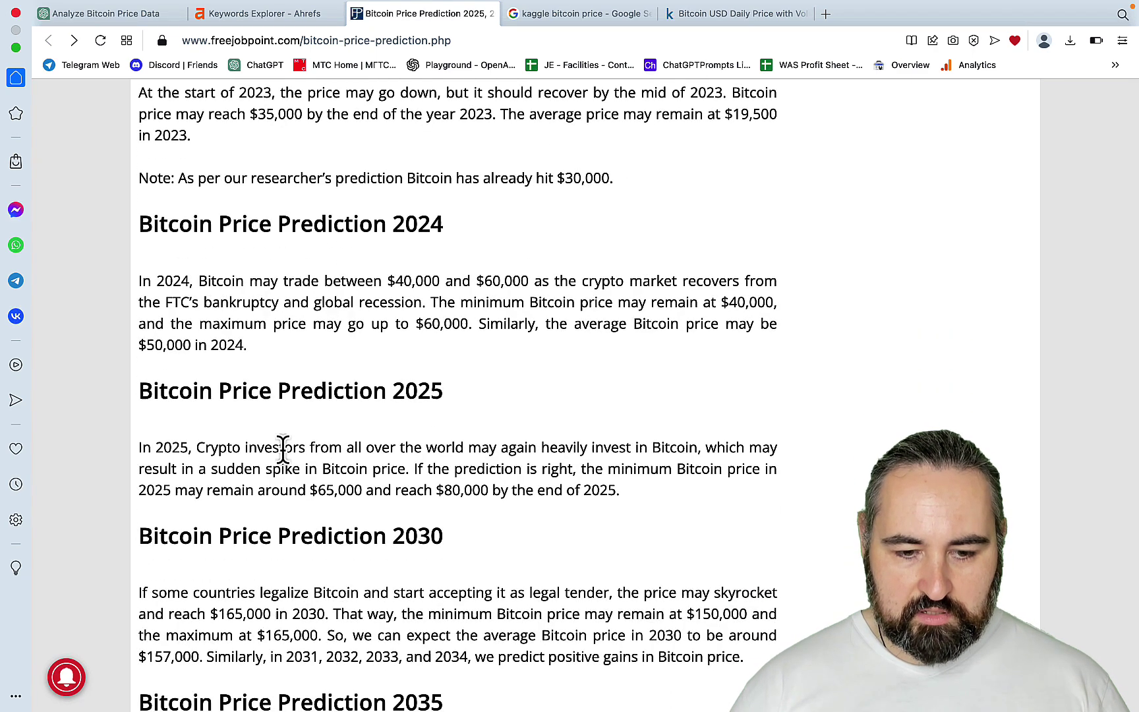
pyautogui.scroll(9, 348, 522)
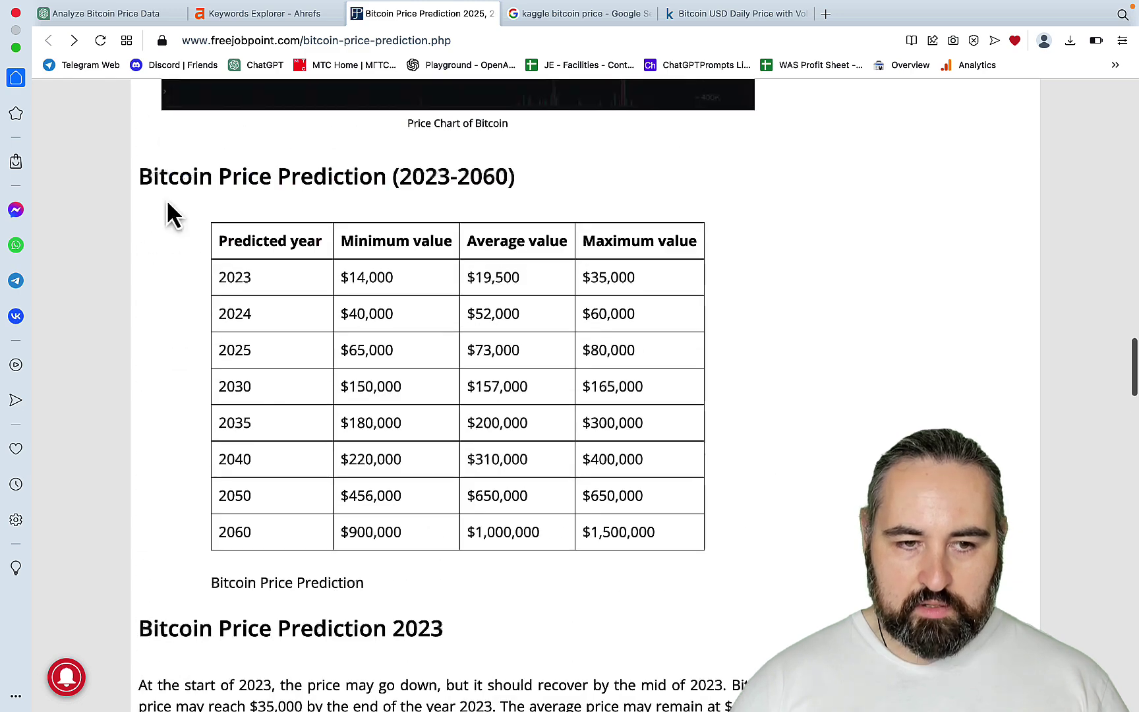
pyautogui.click(124, 16)
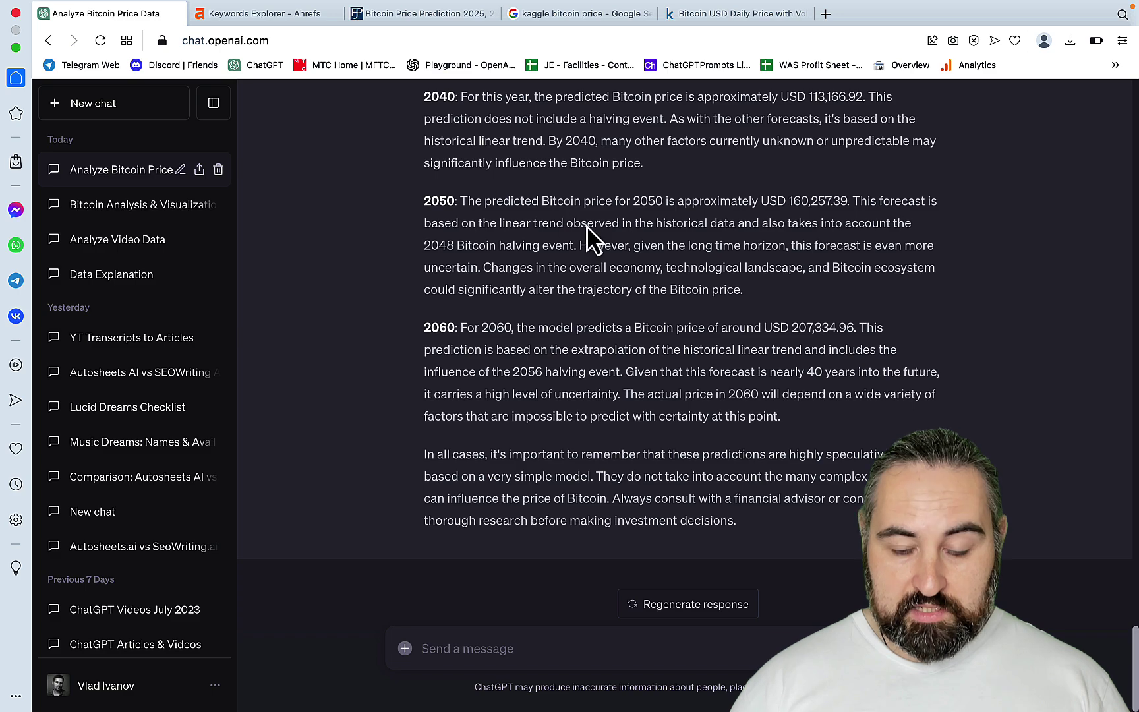
# Request five visual representations of the Bitcoin price predictions.
pyautogui.scroll(-1, 623, 350)
pyautogui.scroll(1, 619, 359)
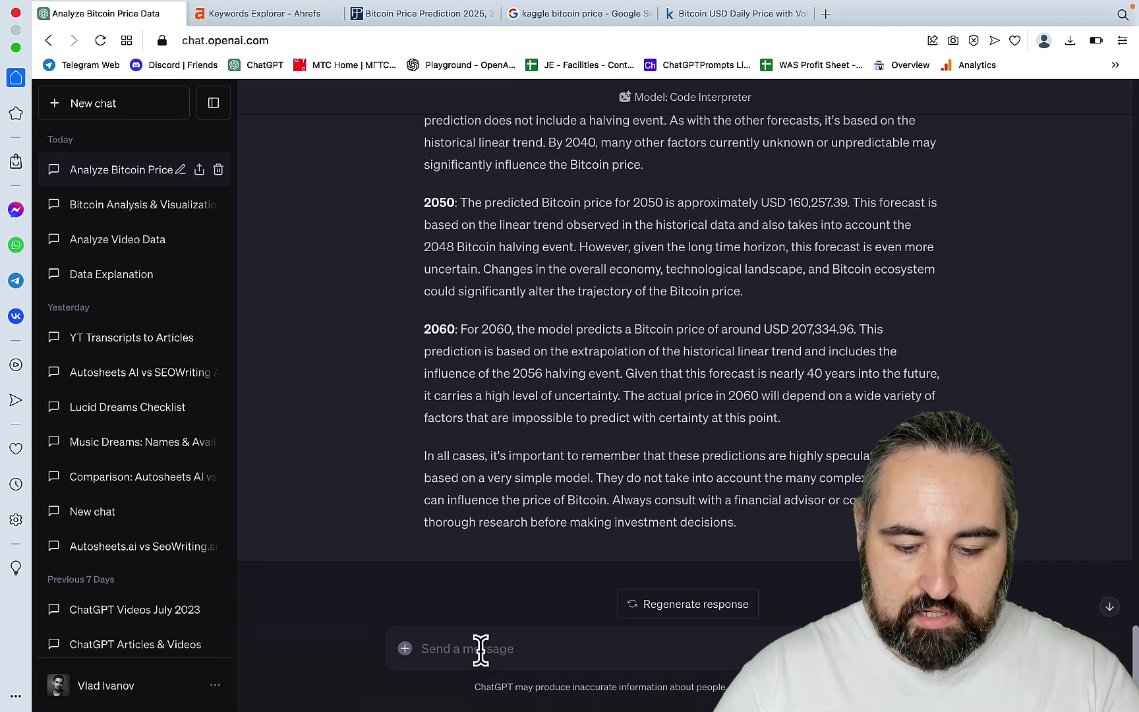
pyautogui.click(480, 649)
pyautogui.write('gi')
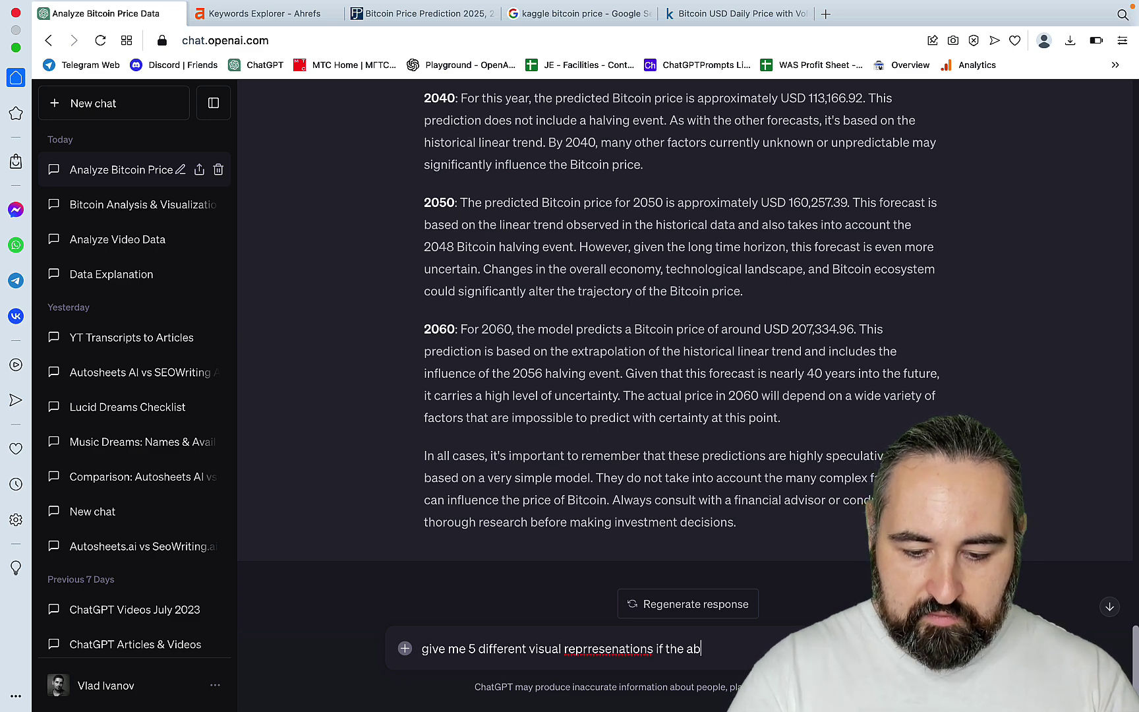
pyautogui.write('predictions')
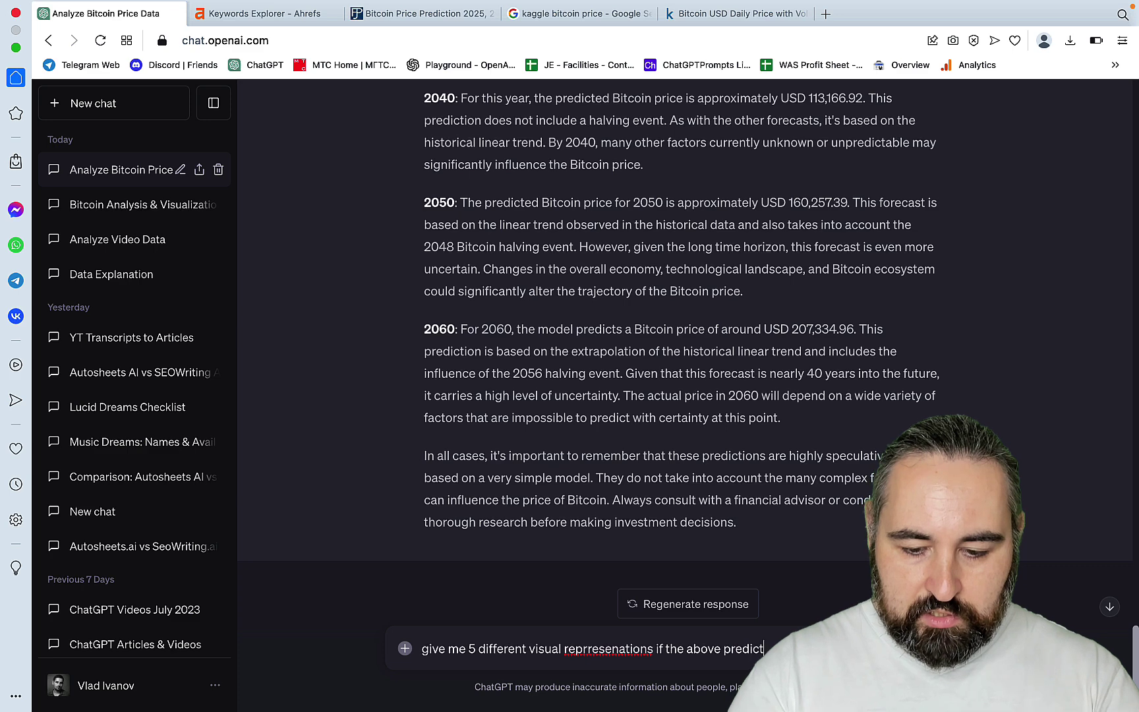
pyautogui.press('Return')
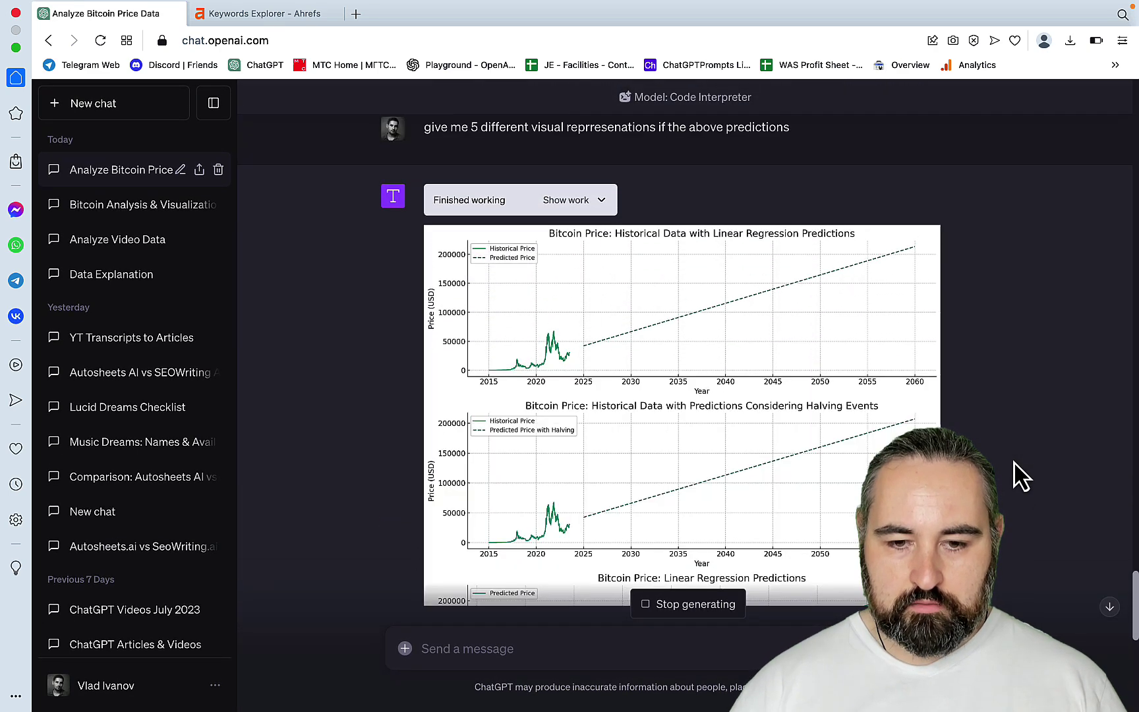
# Review the five generated charts, including the two-model comparison, and their numbered explanations.
pyautogui.scroll(-1, 911, 340)
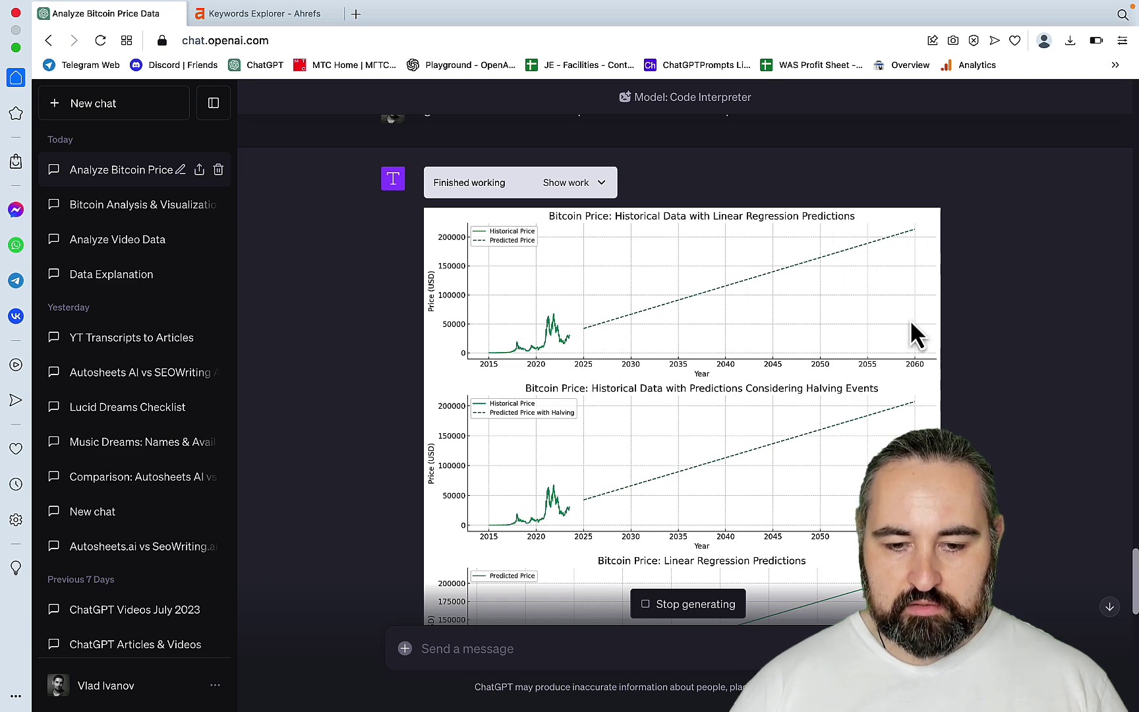
pyautogui.scroll(-3, 911, 330)
pyautogui.scroll(3, 911, 323)
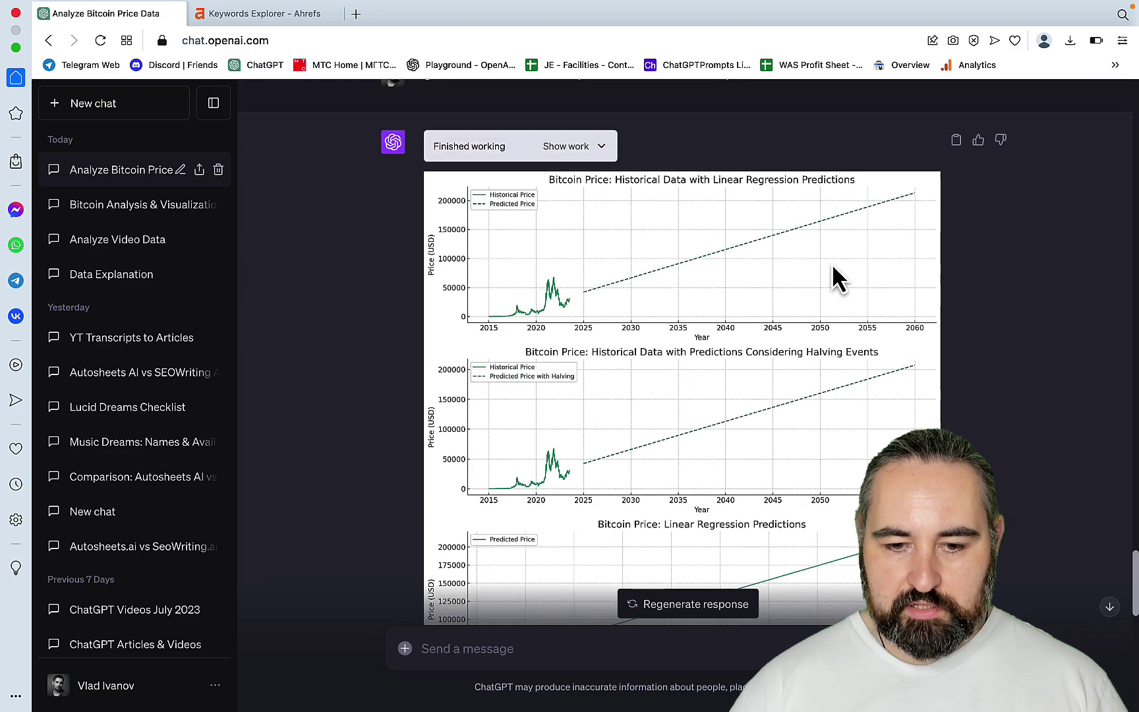
pyautogui.scroll(-8, 832, 271)
pyautogui.scroll(-7, 832, 265)
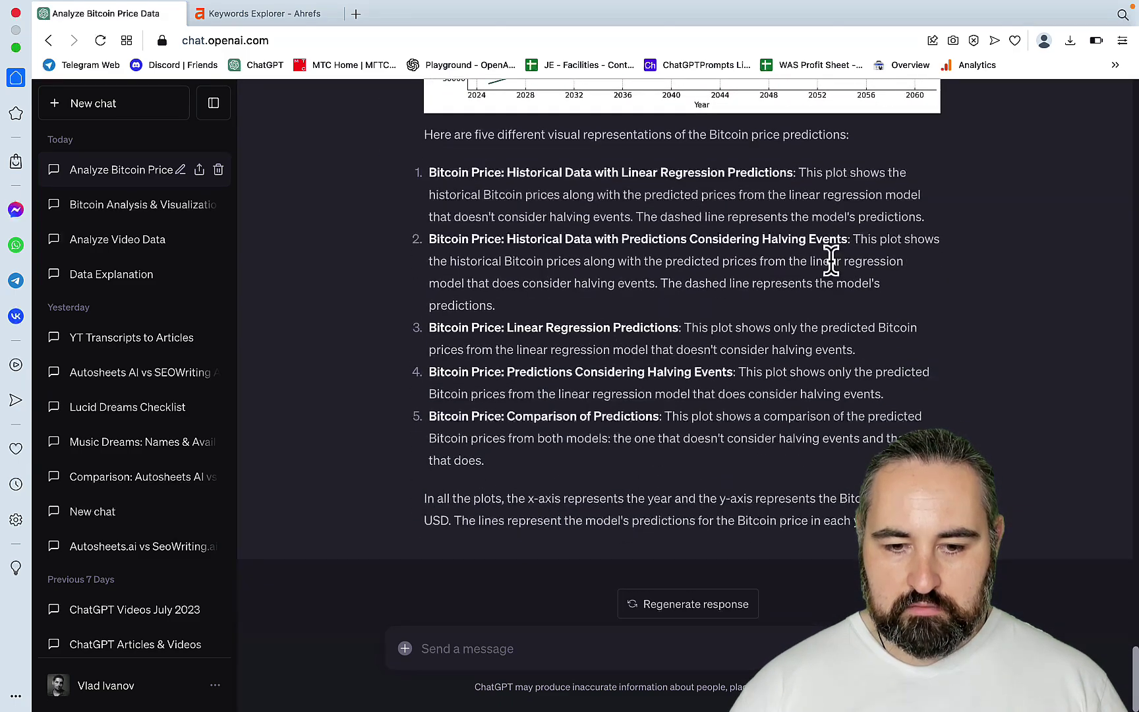
pyautogui.scroll(7, 832, 265)
pyautogui.scroll(1, 832, 263)
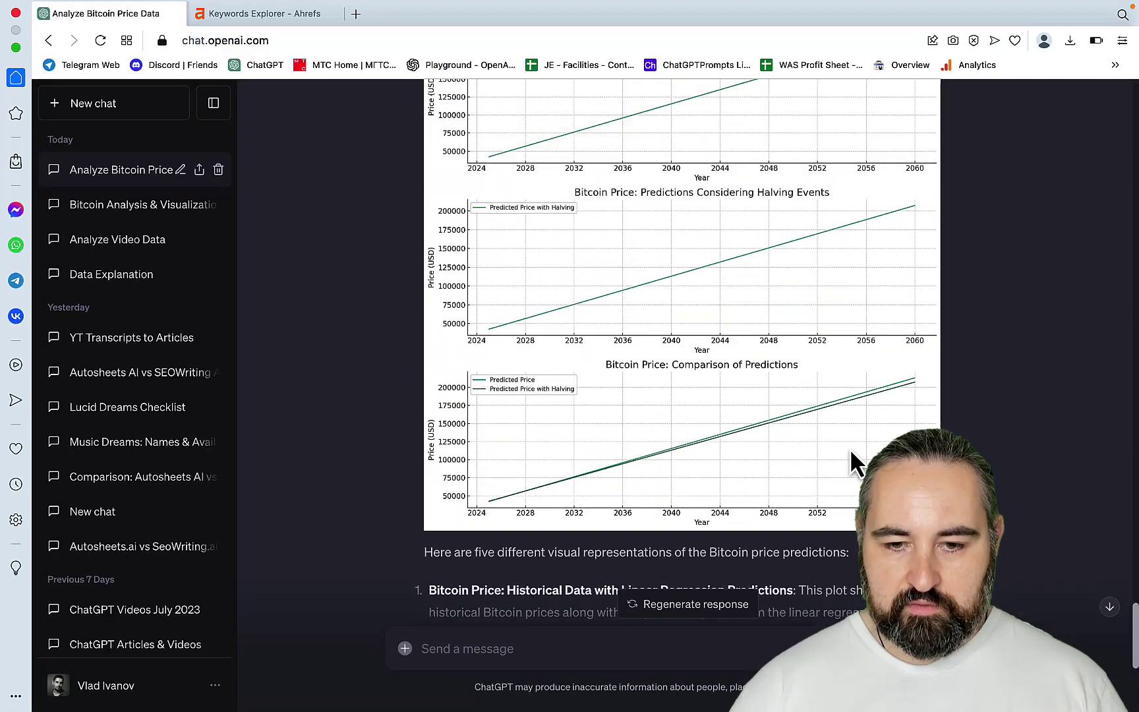
pyautogui.scroll(6, 817, 381)
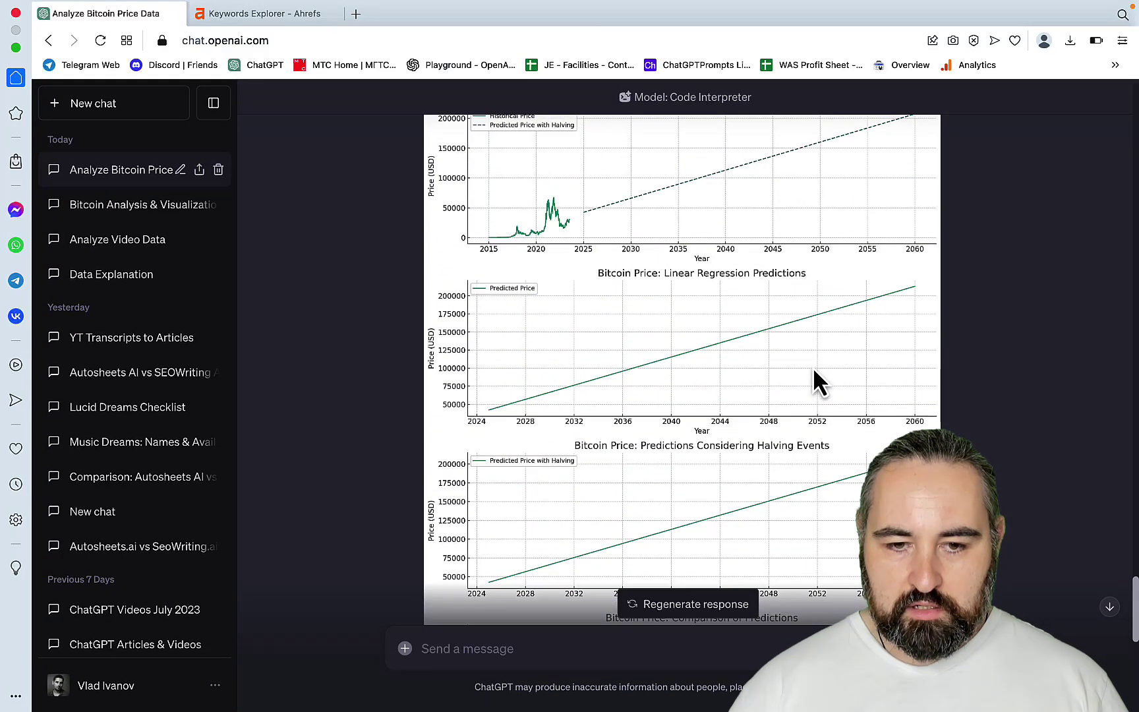
pyautogui.scroll(2, 814, 371)
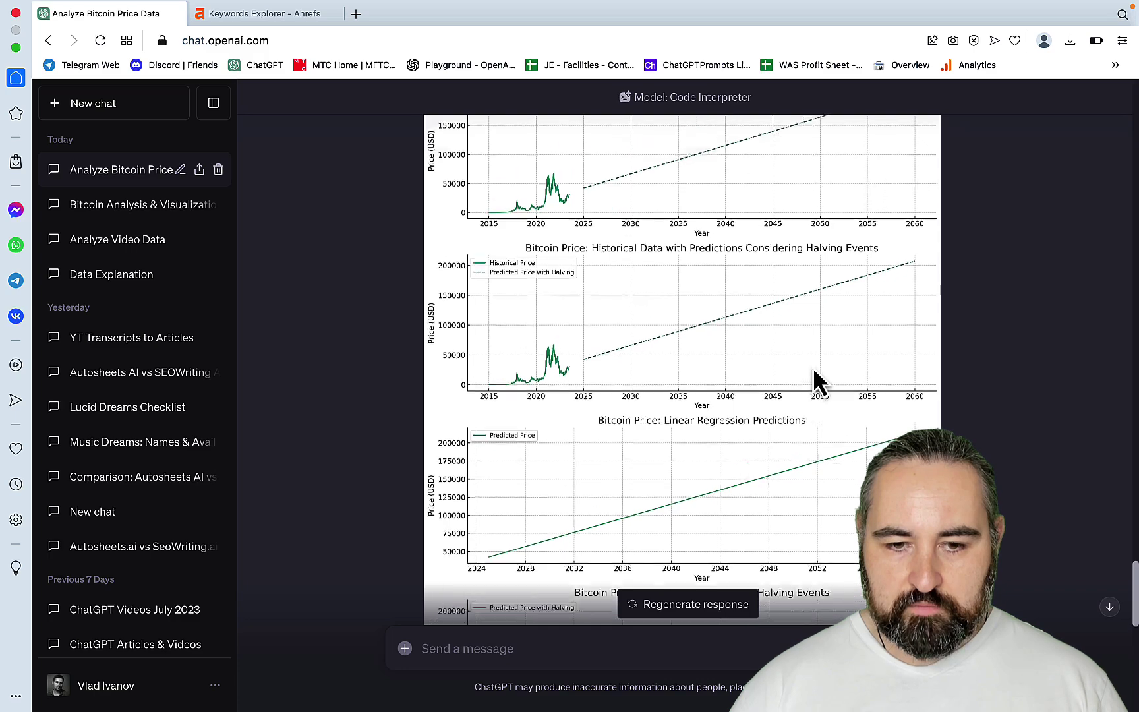
pyautogui.scroll(-4, 814, 371)
pyautogui.scroll(-5, 813, 381)
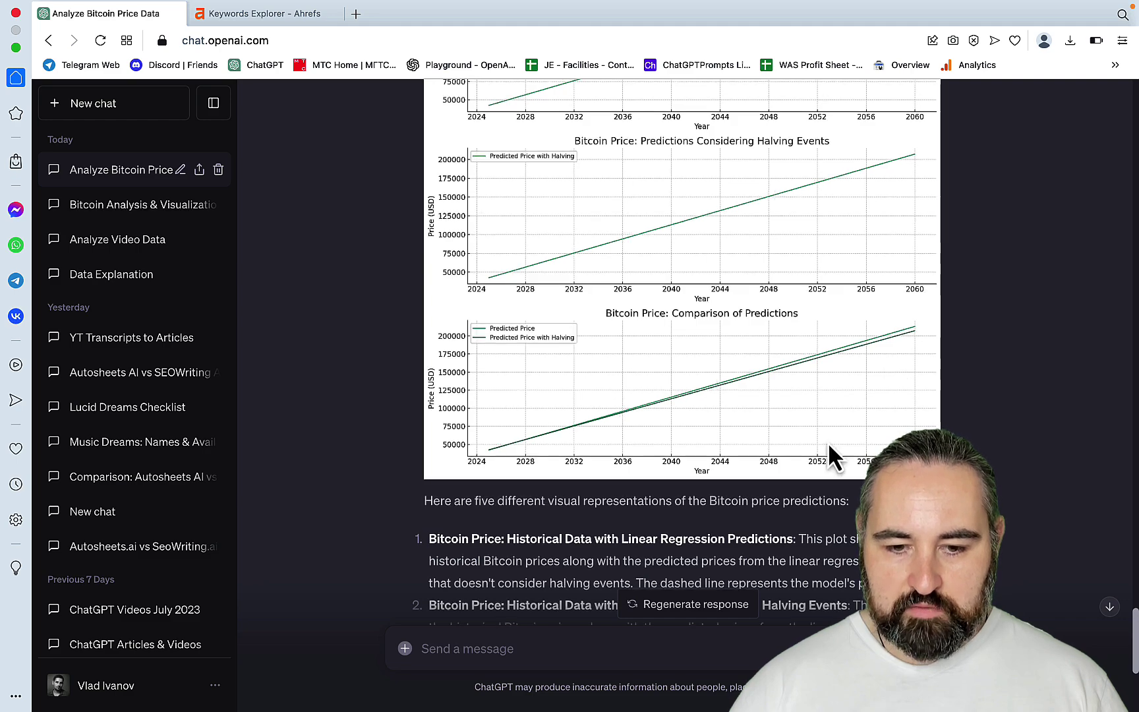
pyautogui.scroll(-6, 828, 443)
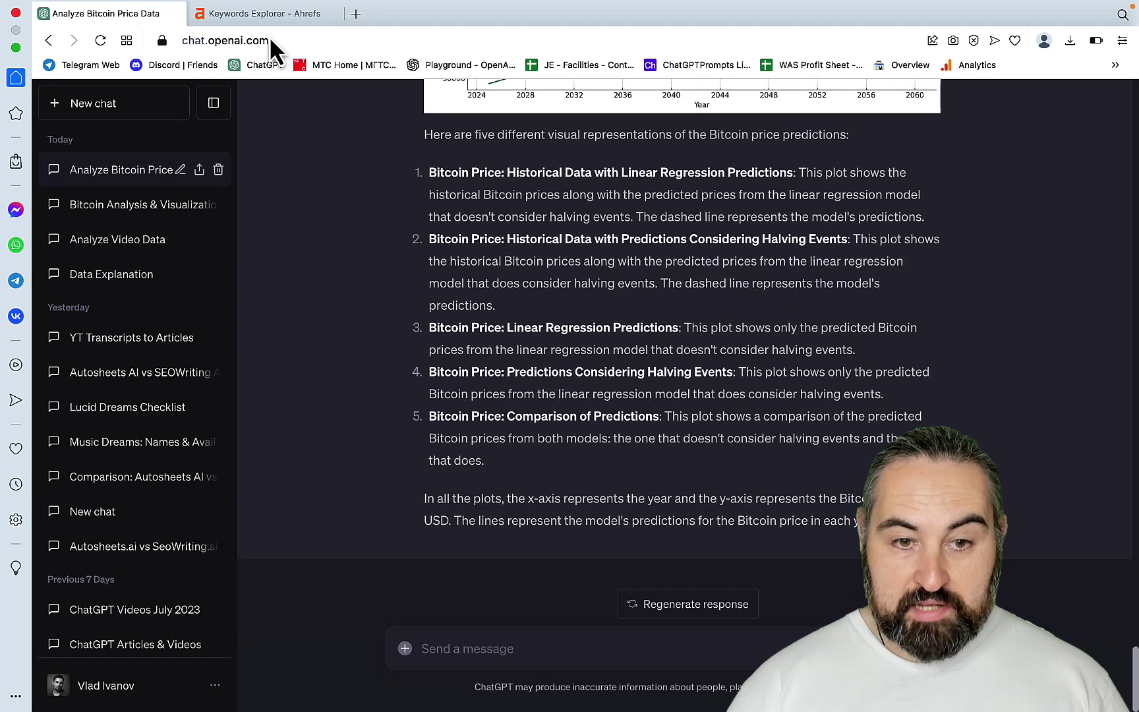
# In Ahrefs, change the keyword to 'price prediction' and search it.
pyautogui.click(275, 17)
pyautogui.scroll(15, 454, 472)
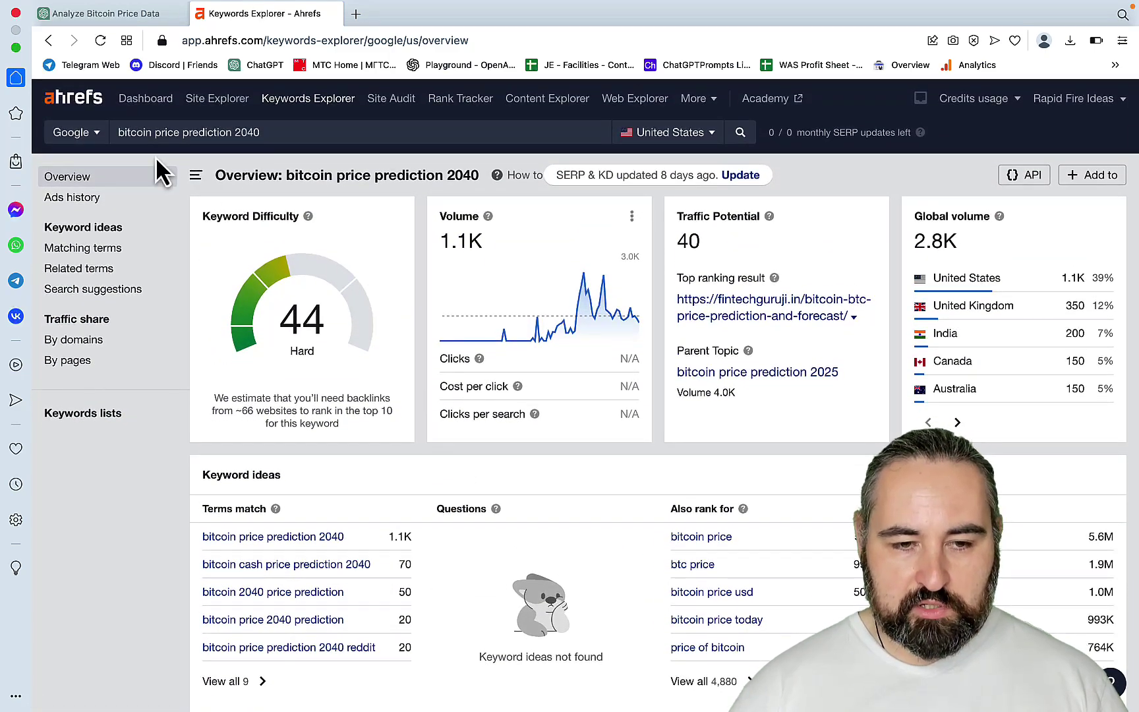
pyautogui.moveTo(152, 132); pyautogui.dragTo(95, 133)
pyautogui.press('BackSpace')
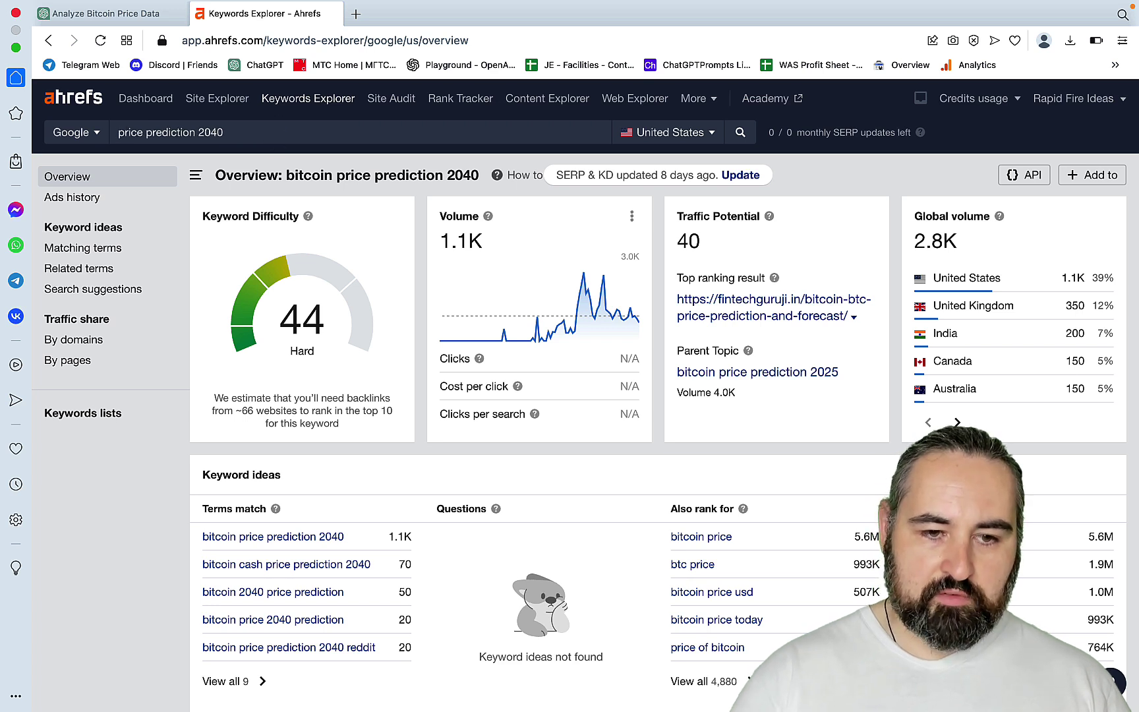
pyautogui.click(248, 134)
pyautogui.press('BackSpace')
pyautogui.press('BackSpace')
pyautogui.press('BackSpace')
pyautogui.press('BackSpace')
pyautogui.press('BackSpace')
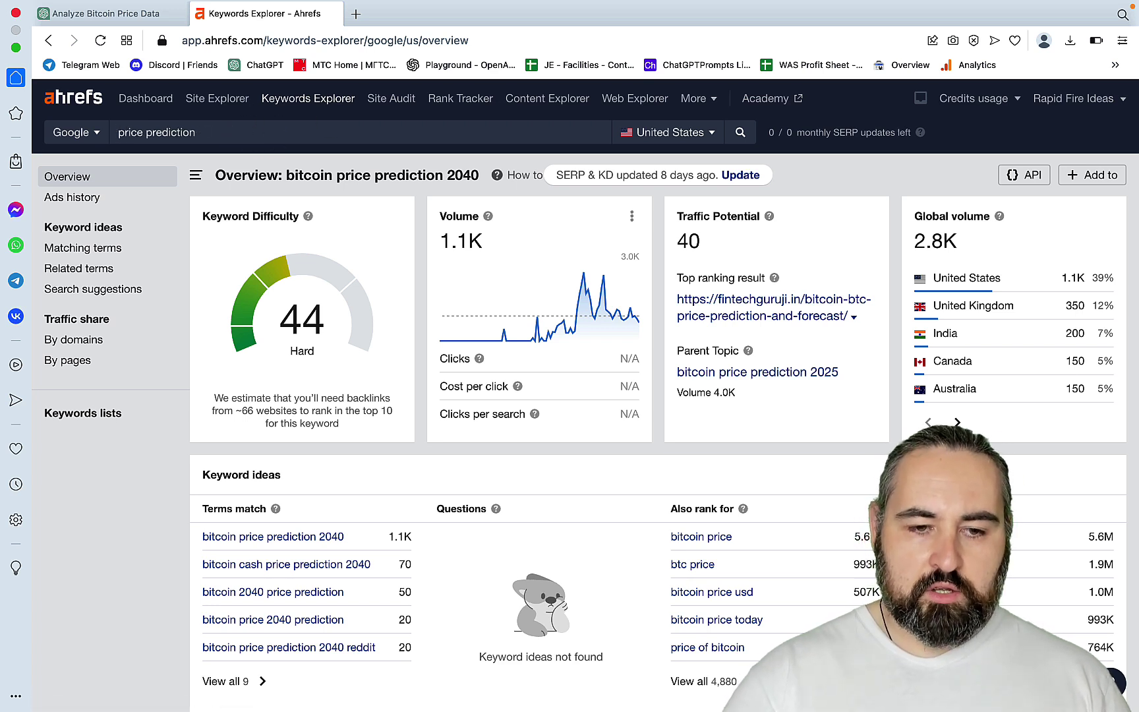
pyautogui.press('Return')
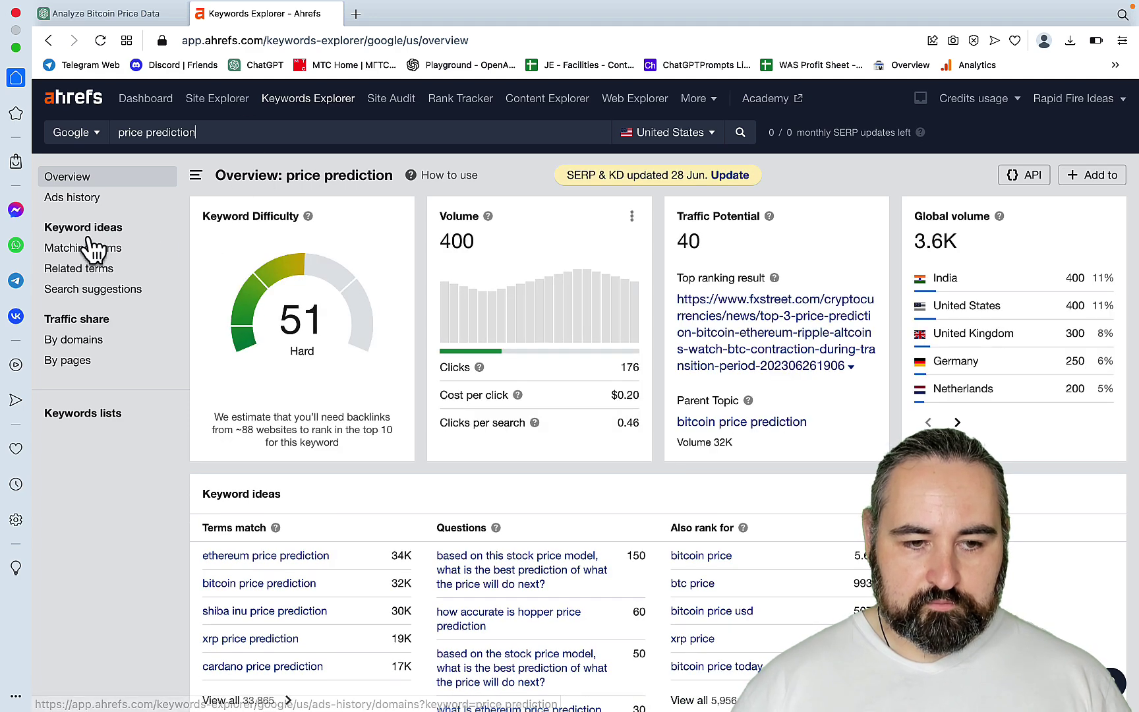
# List matching terms for 'price prediction' filtered to keyword difficulty 5 or less.
pyautogui.click(92, 249)
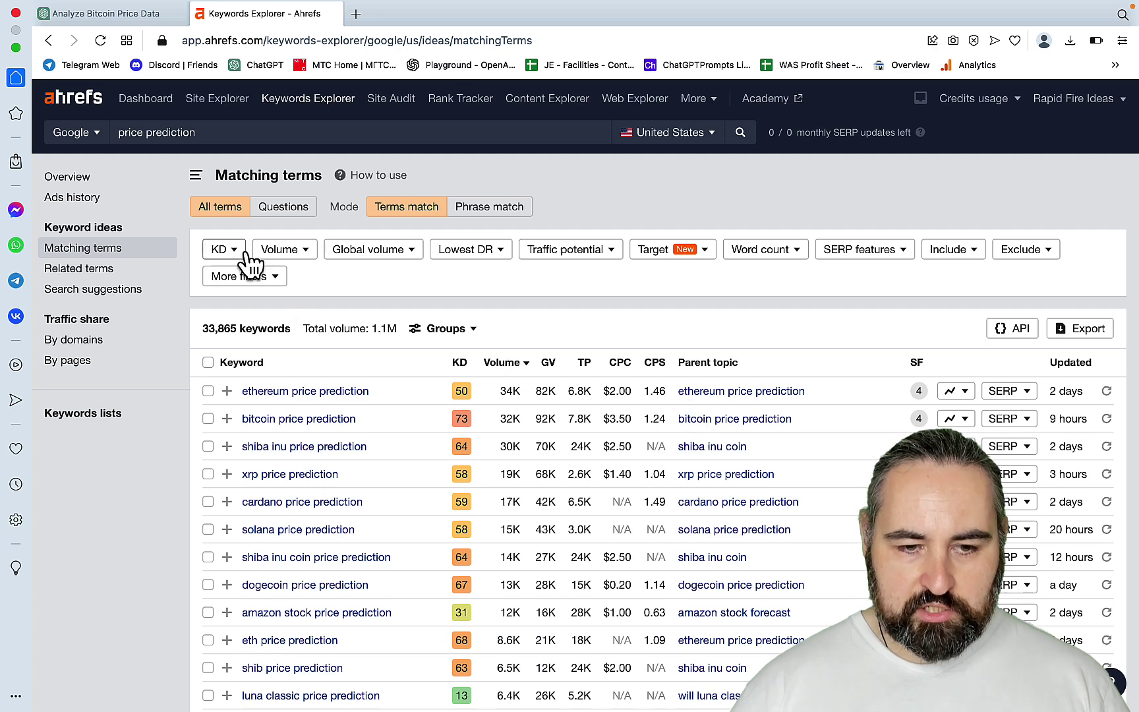
pyautogui.click(246, 257)
pyautogui.click(328, 281)
pyautogui.write('5')
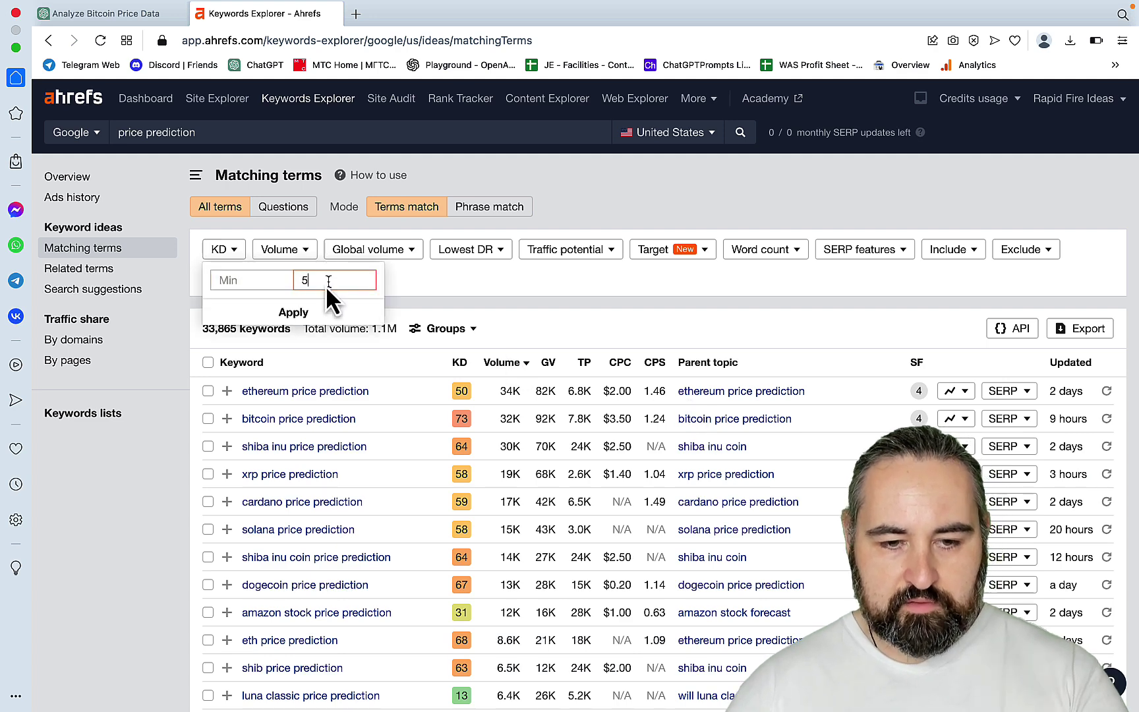
pyautogui.click(297, 312)
pyautogui.click(243, 317)
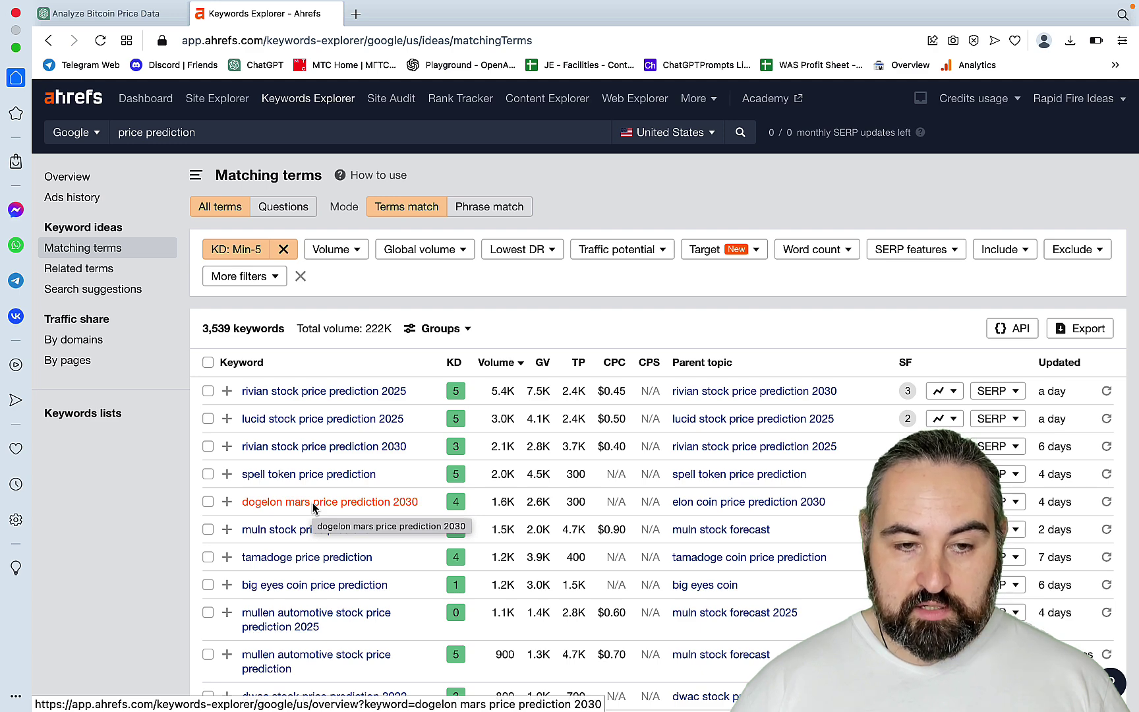
pyautogui.click(128, 14)
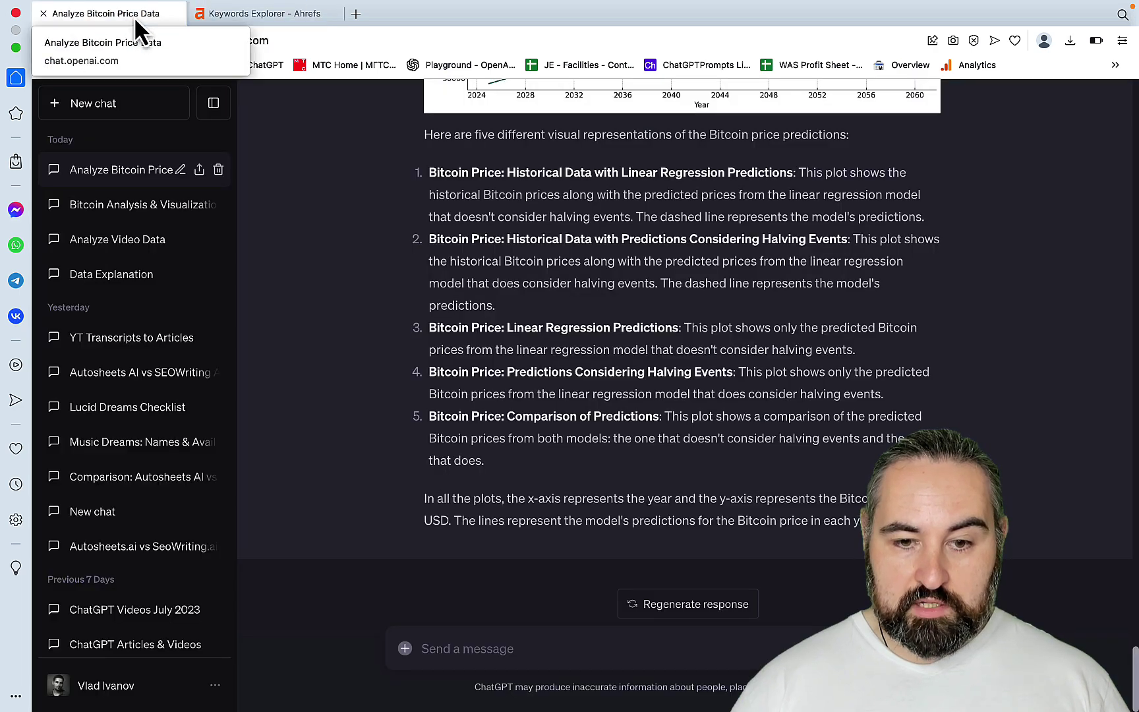
pyautogui.scroll(10, 354, 300)
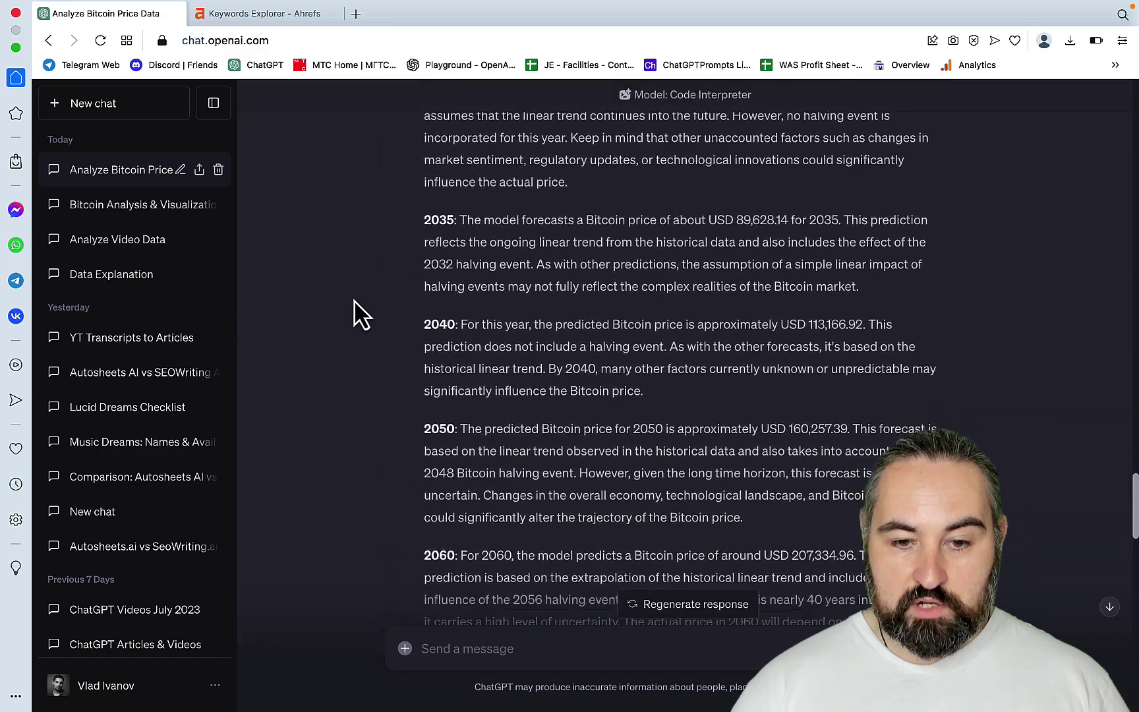
pyautogui.scroll(-10, 356, 313)
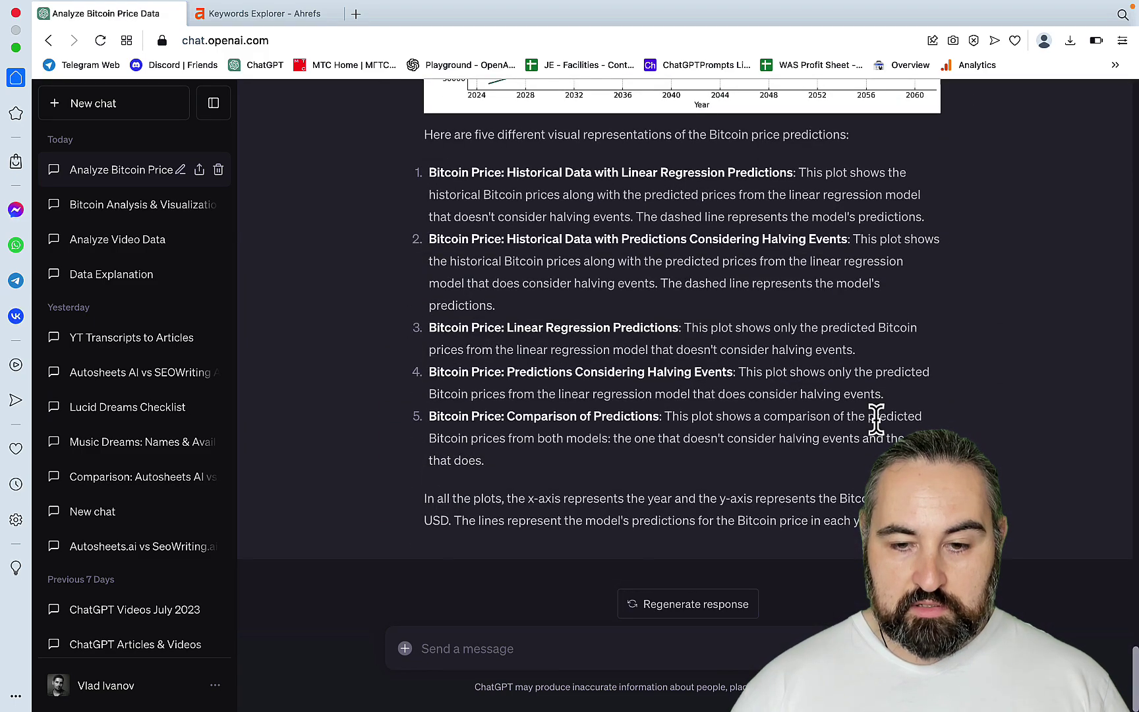